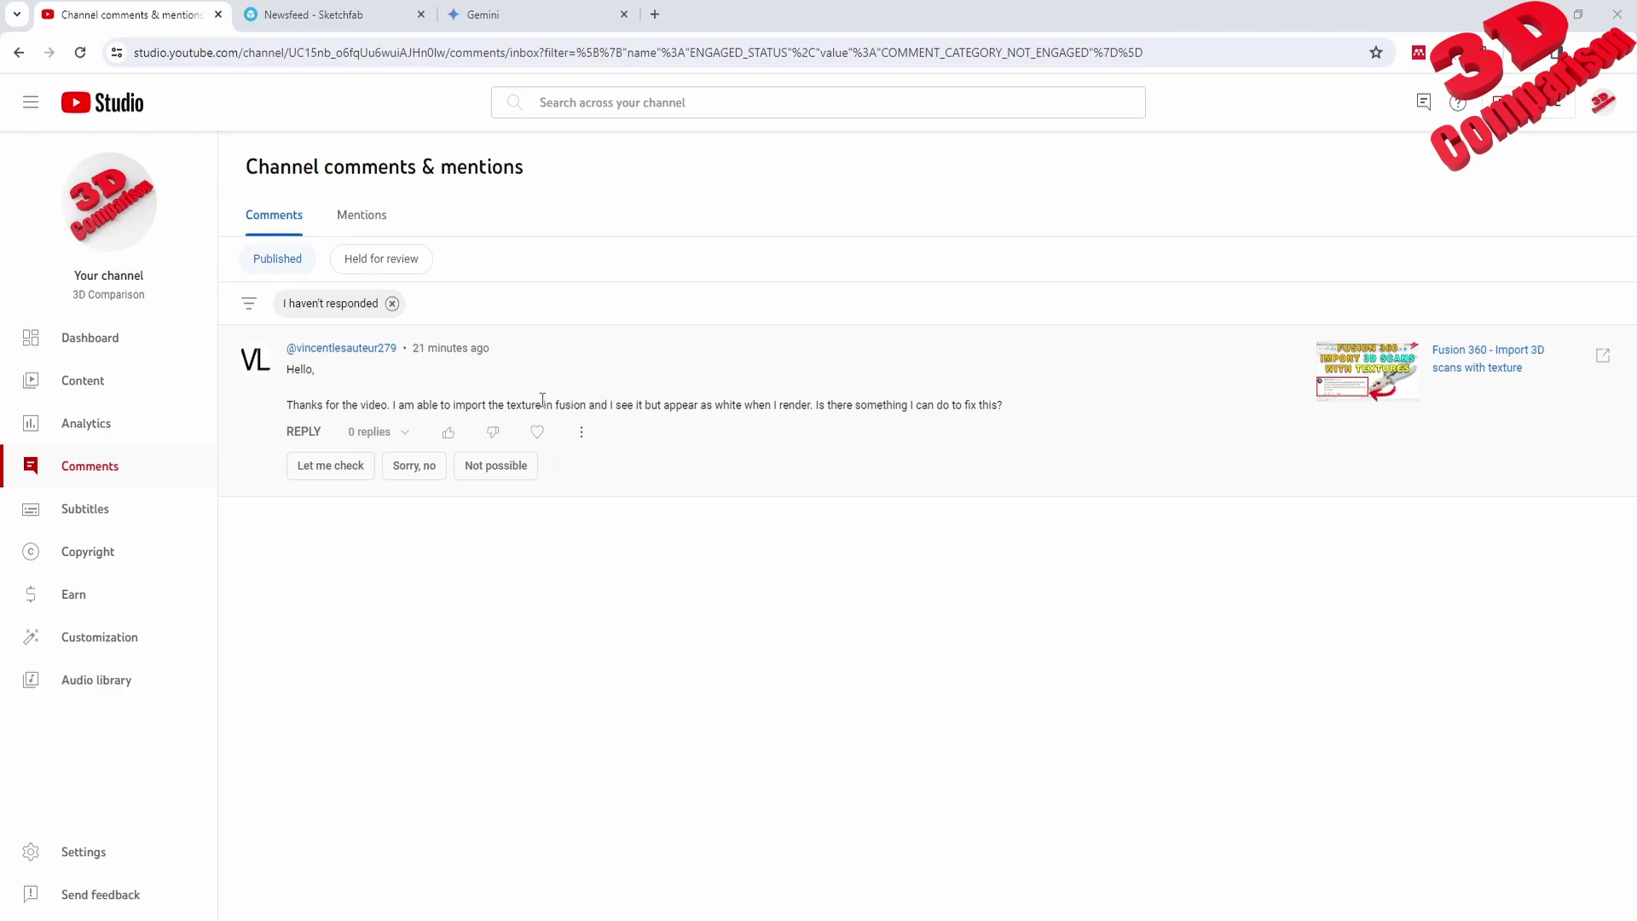
- Highlight the white-render comment, rotate the Sketchfab vase to show both handles, and select its URL
{"action": "left_click_drag", "start_coordinate": [542, 400], "coordinate": [820, 409]}
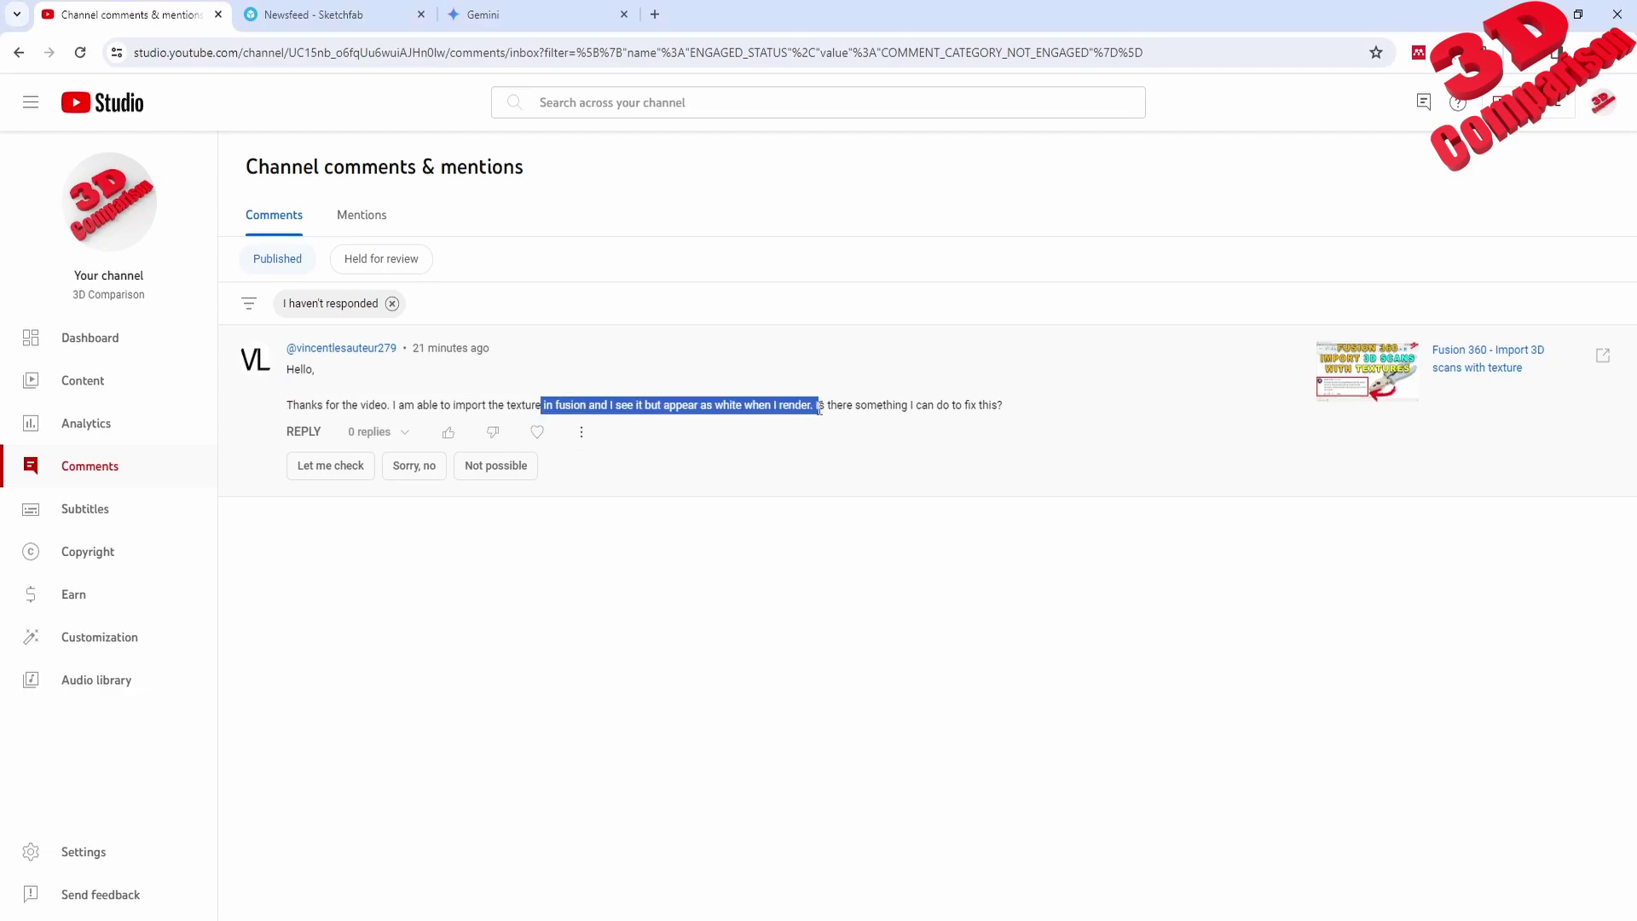
{"action": "left_click", "coordinate": [341, 14]}
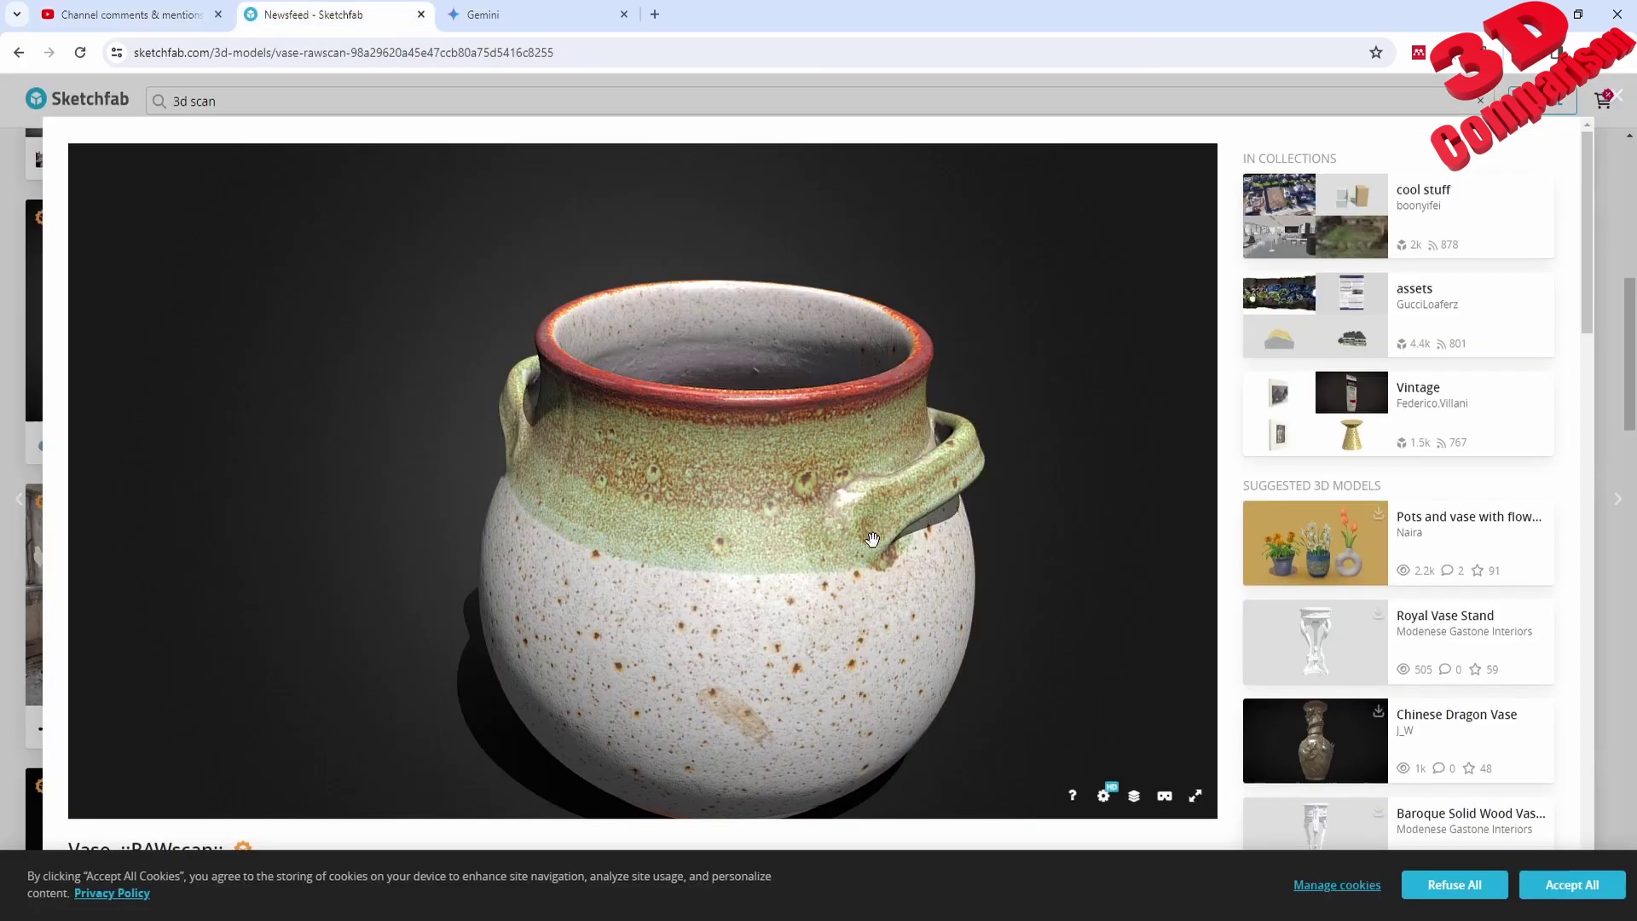
{"action": "left_click_drag", "start_coordinate": [873, 539], "coordinate": [976, 577]}
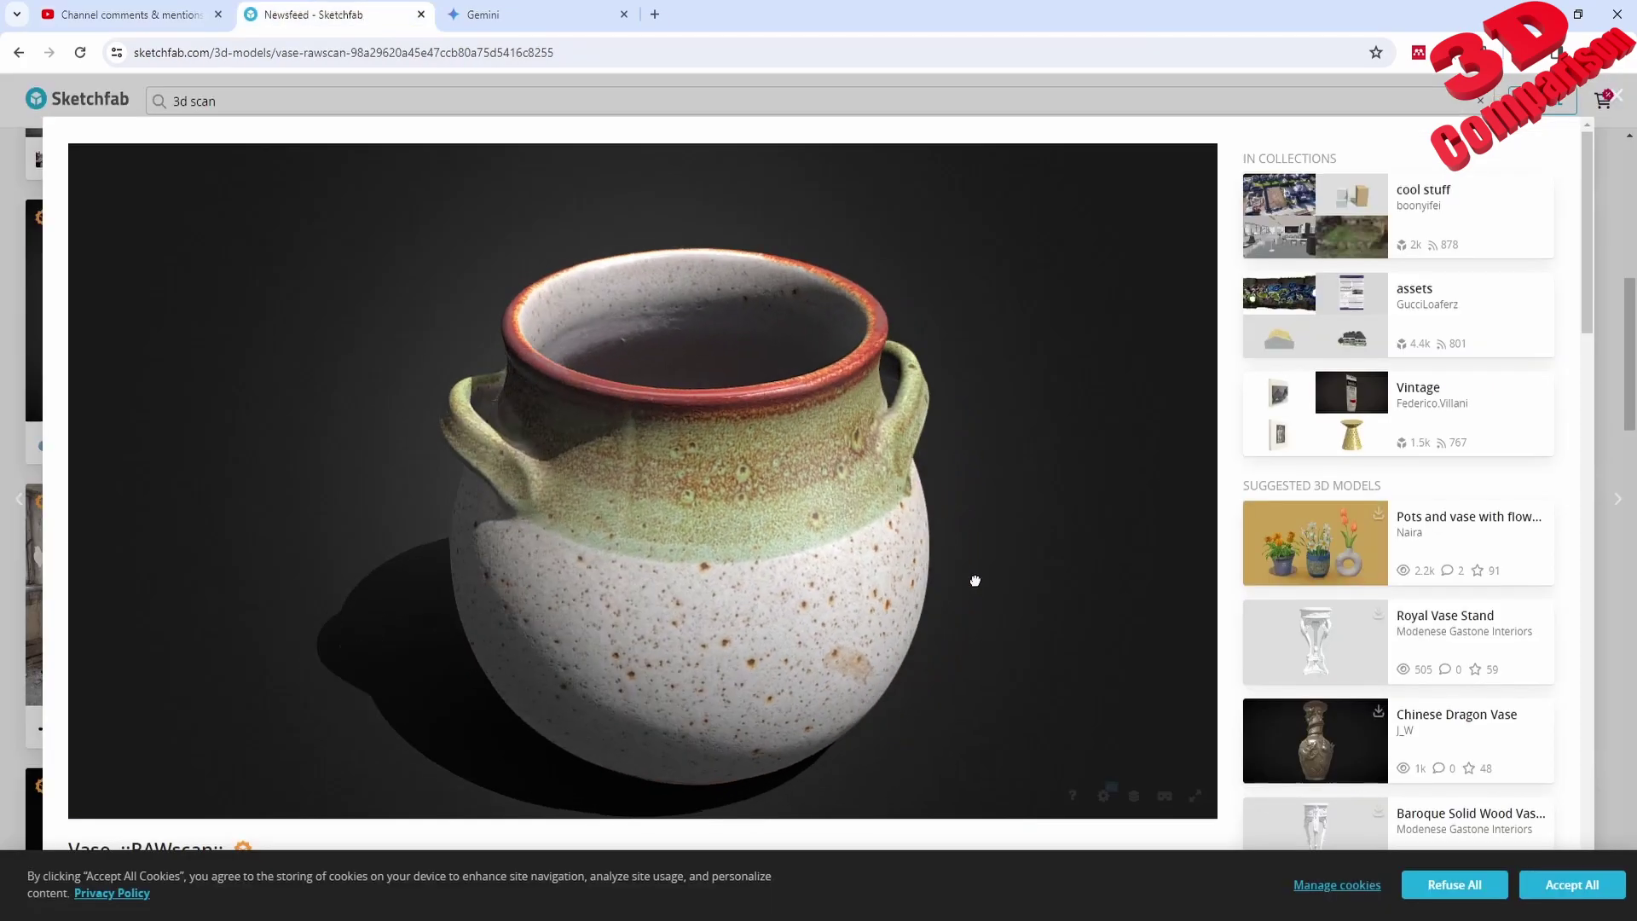
{"action": "left_click", "coordinate": [515, 53]}
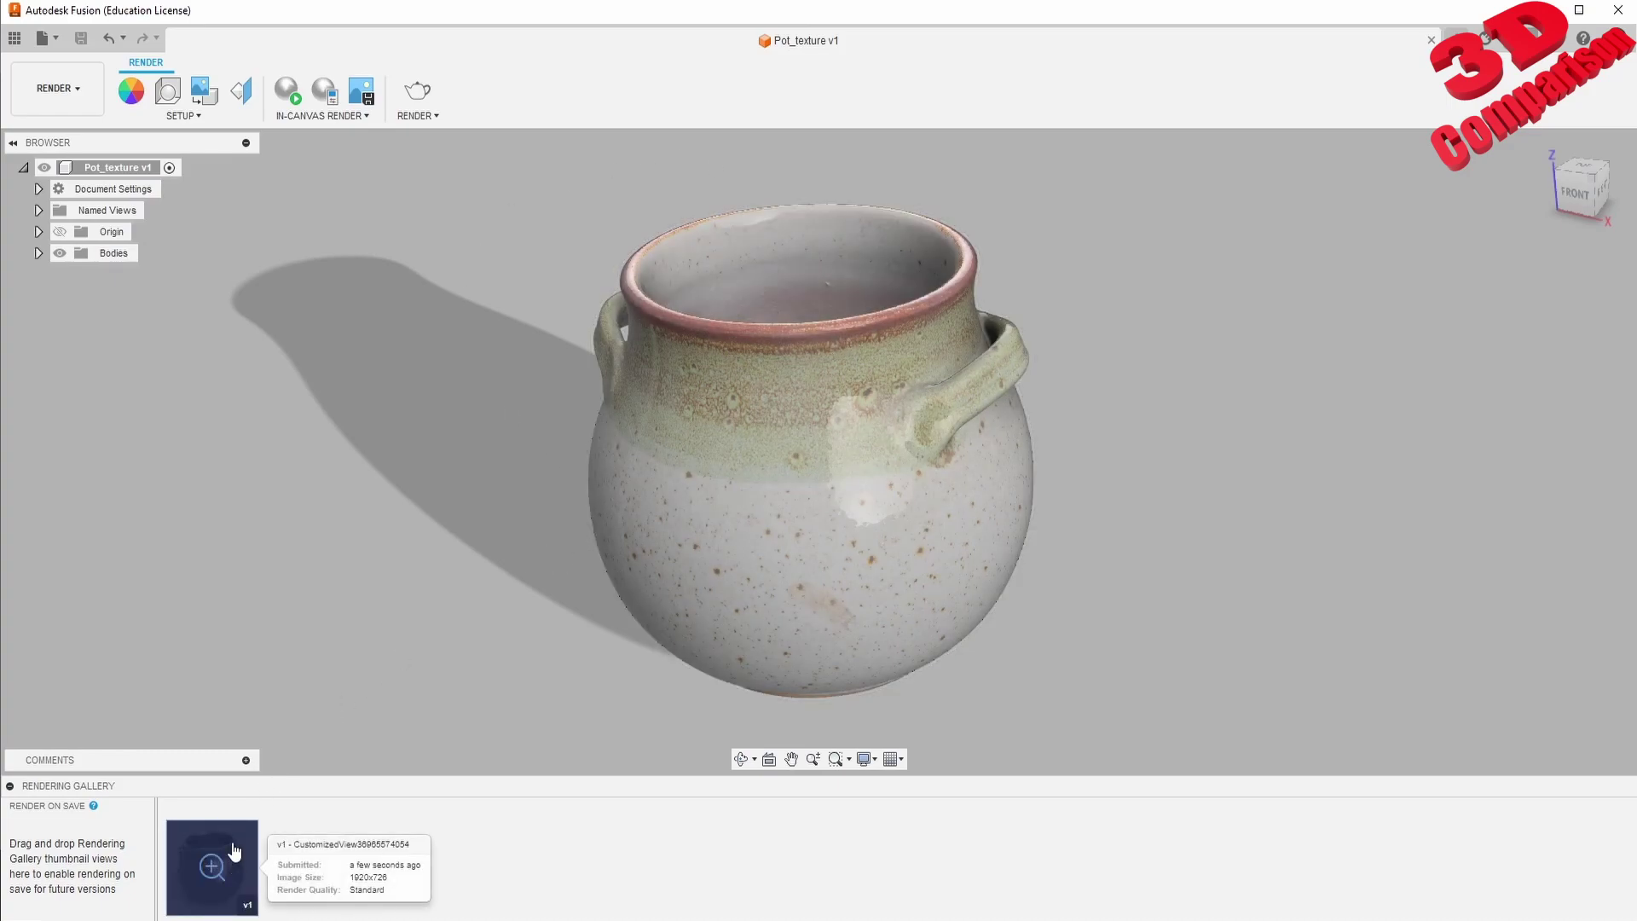
- Open the earlier pot render full-size from the Rendering Gallery thumbnail
{"action": "double_click", "coordinate": [212, 866]}
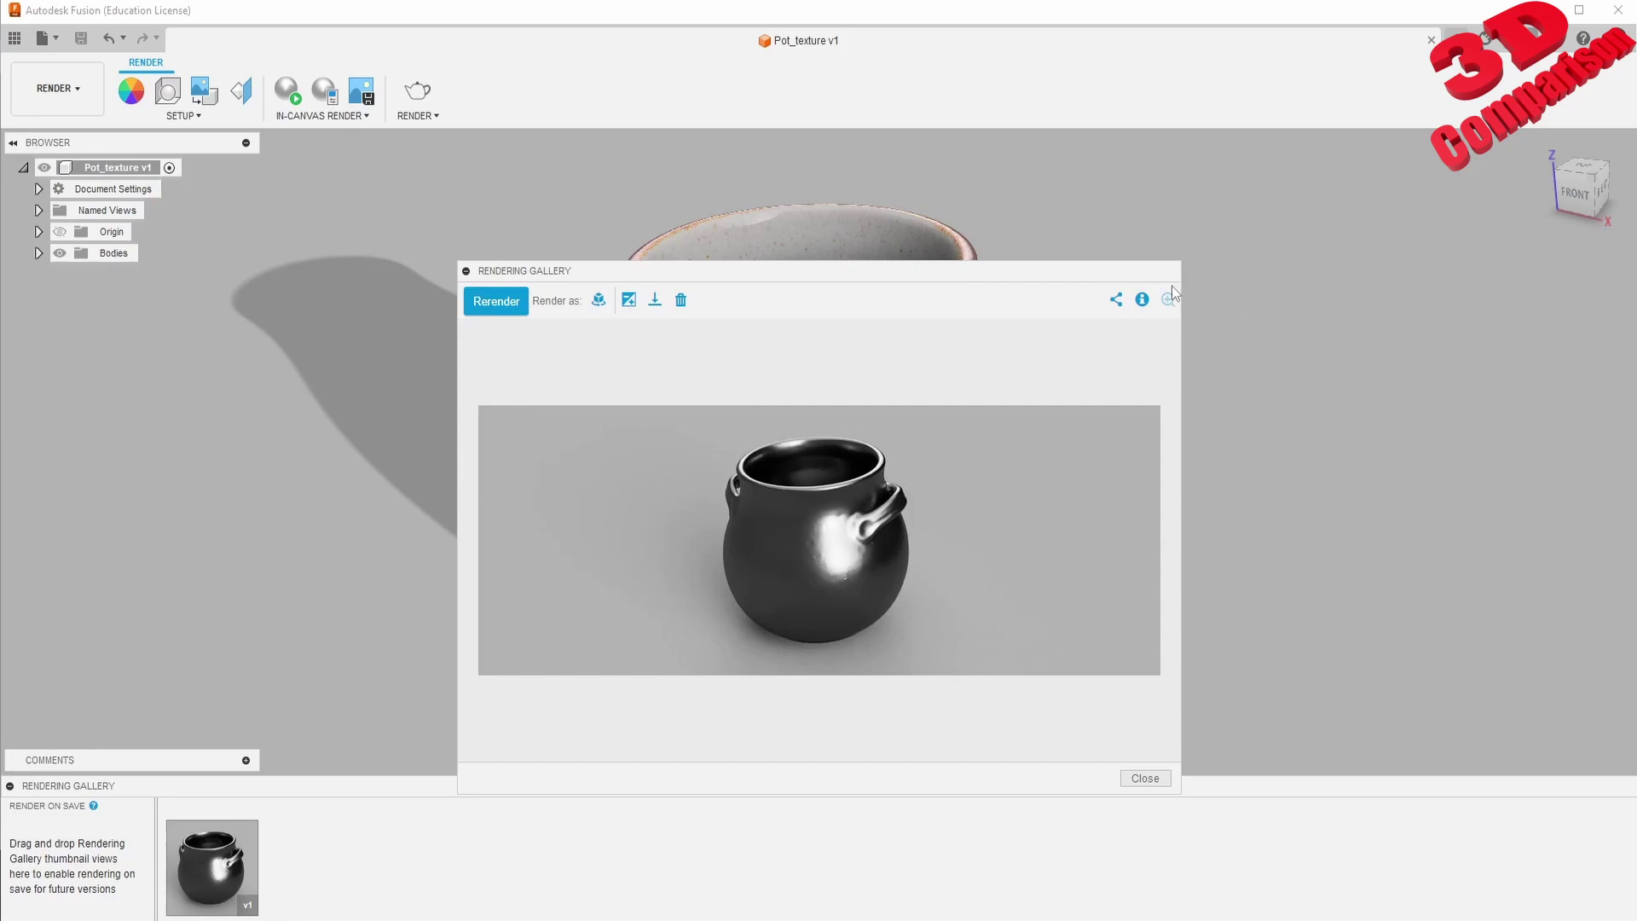
- Close the render view and try Fast and Advanced in-canvas render settings, then cancel
{"action": "left_click", "coordinate": [1145, 778]}
{"action": "left_click", "coordinate": [331, 115]}
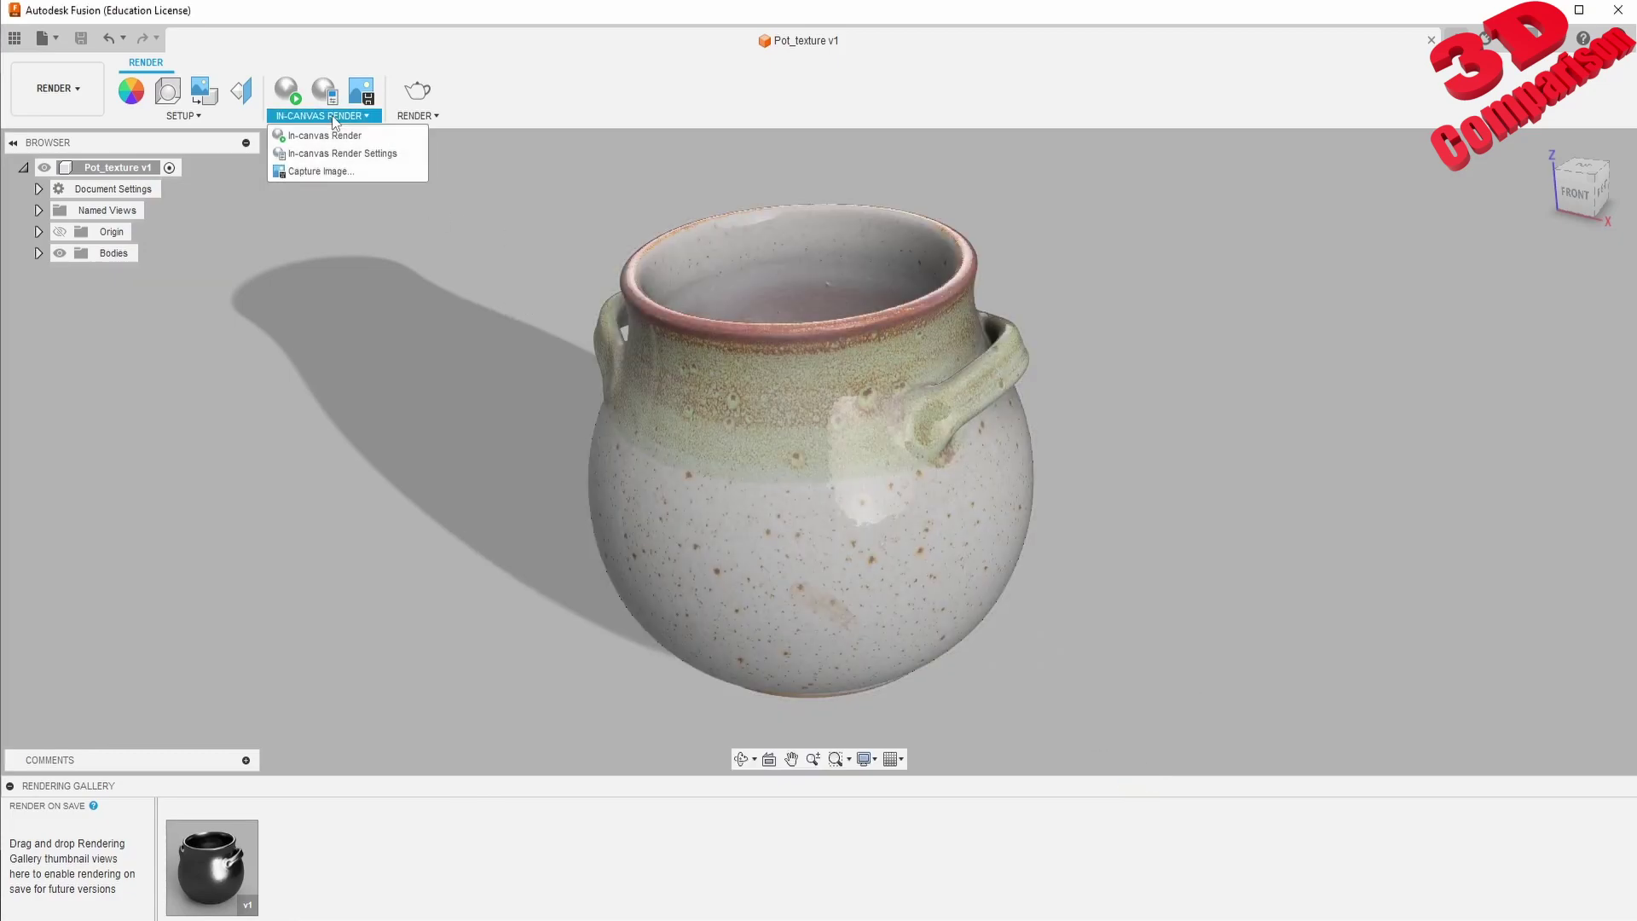
{"action": "left_click", "coordinate": [375, 154]}
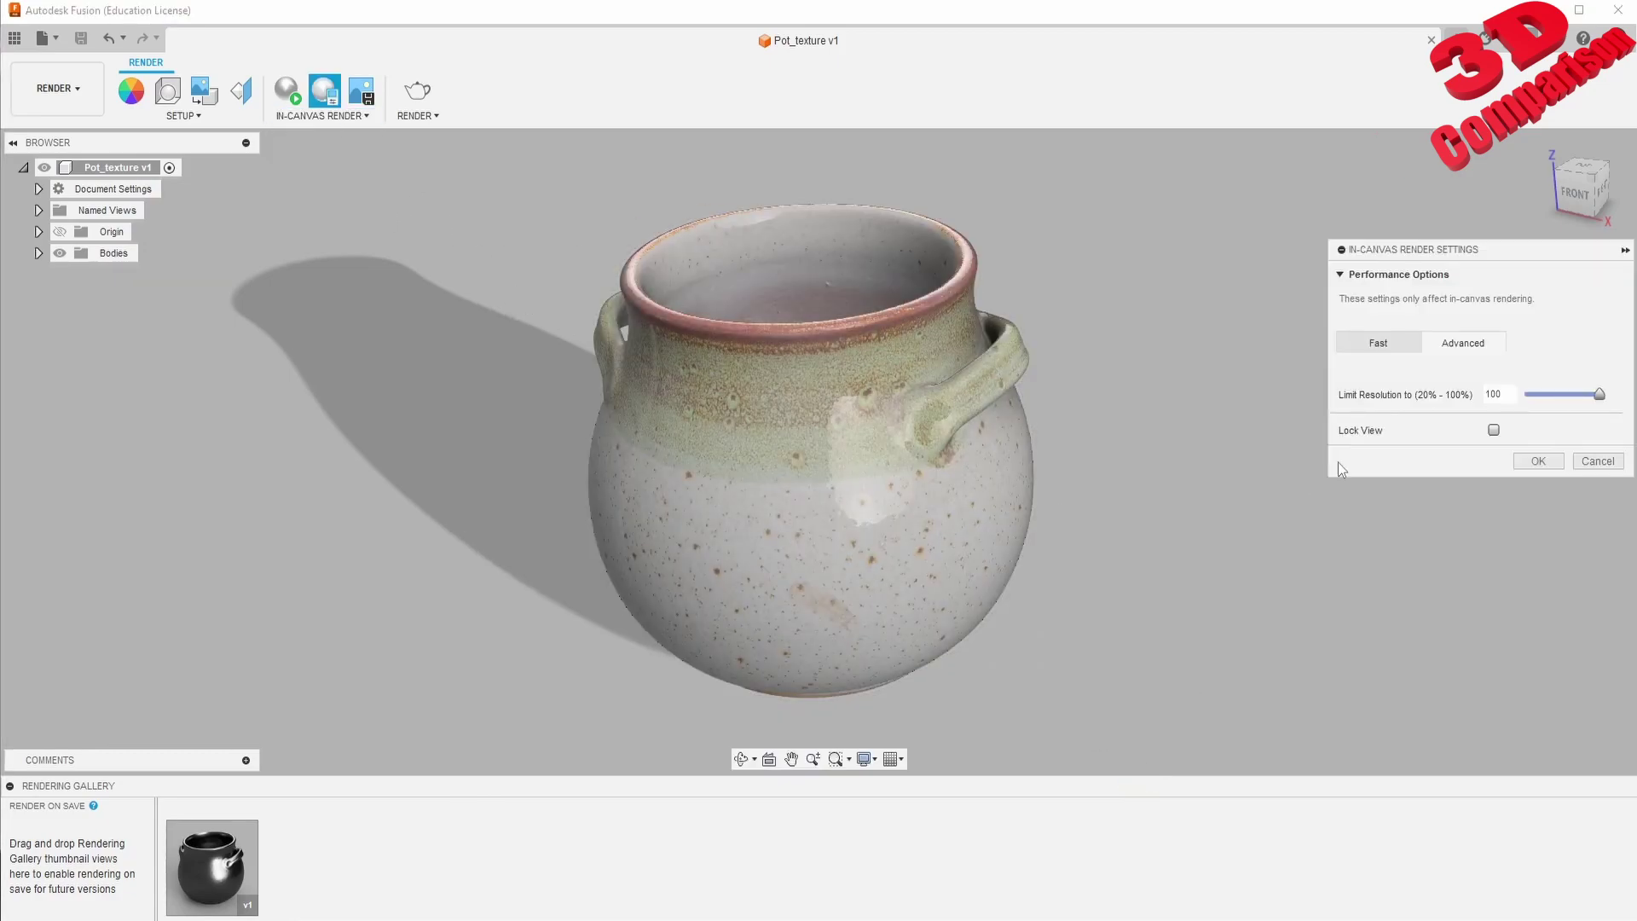
{"action": "left_click", "coordinate": [1388, 345]}
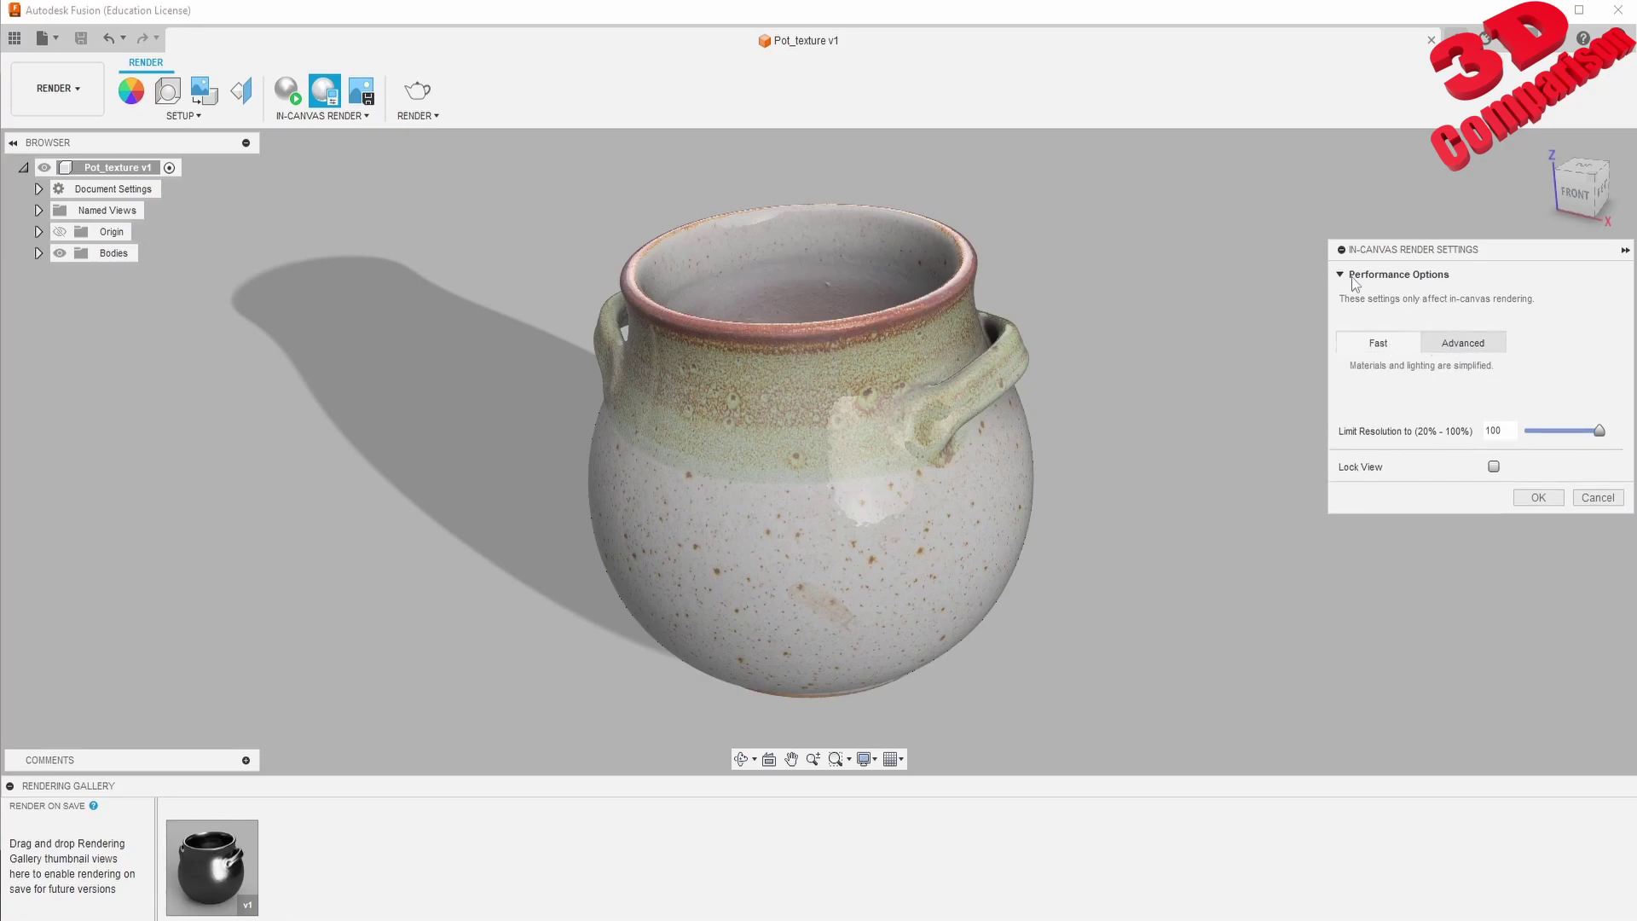
{"action": "left_click", "coordinate": [1453, 339]}
{"action": "left_click", "coordinate": [1379, 343]}
{"action": "left_click", "coordinate": [1599, 497]}
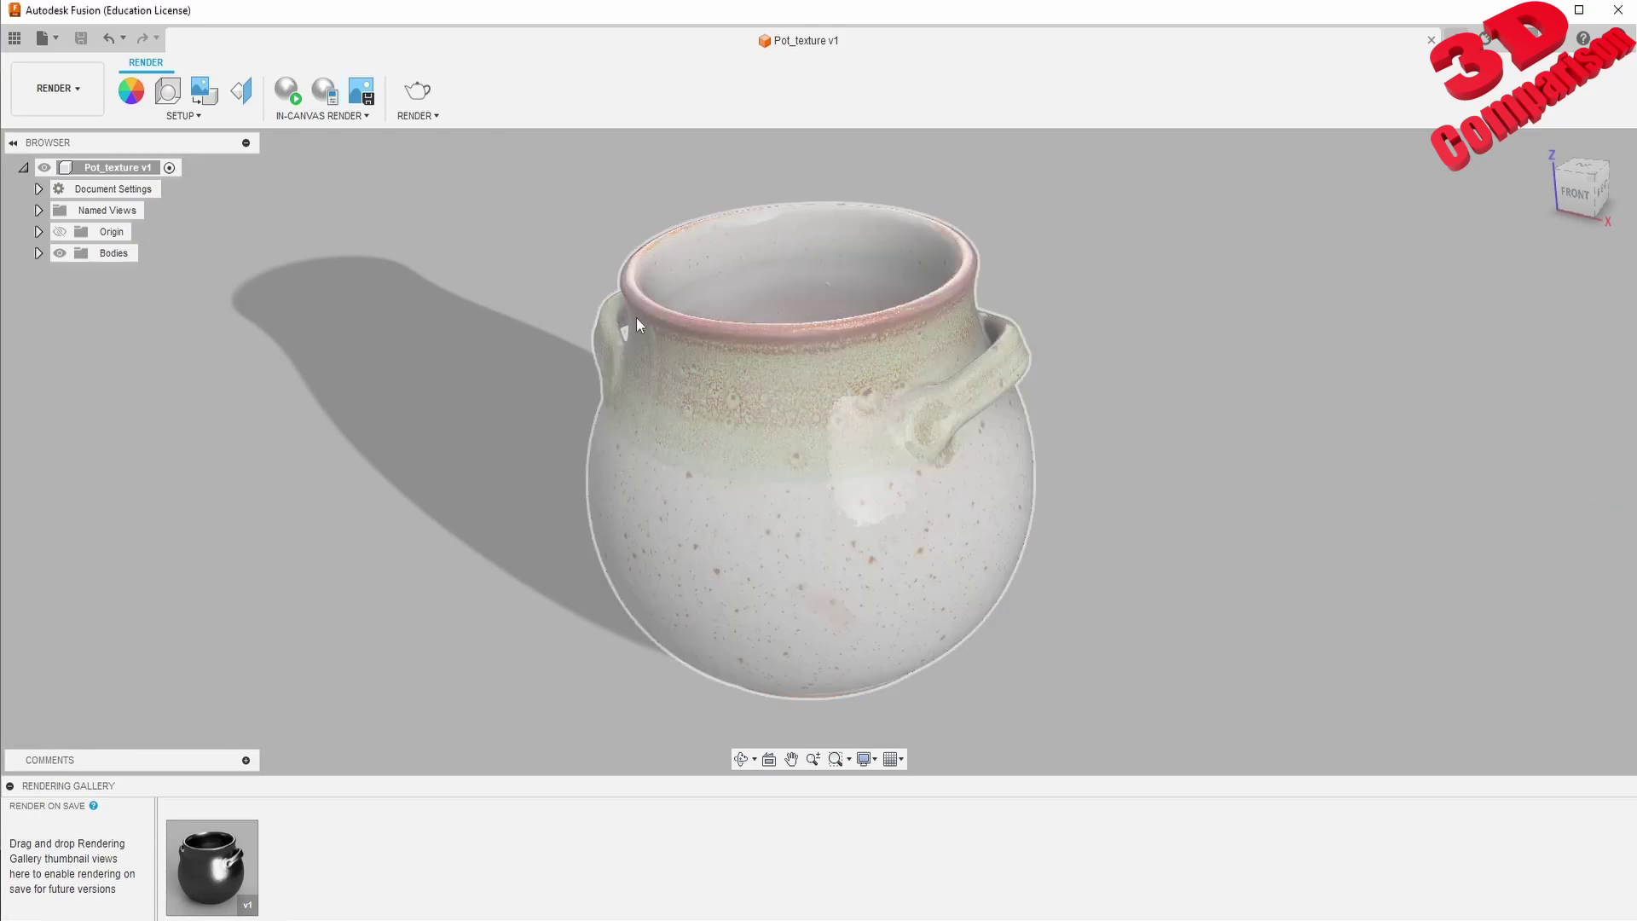
- Change the Steel - Satin appearance colour to dark red (184, 75, 75)
{"action": "left_click", "coordinate": [132, 96]}
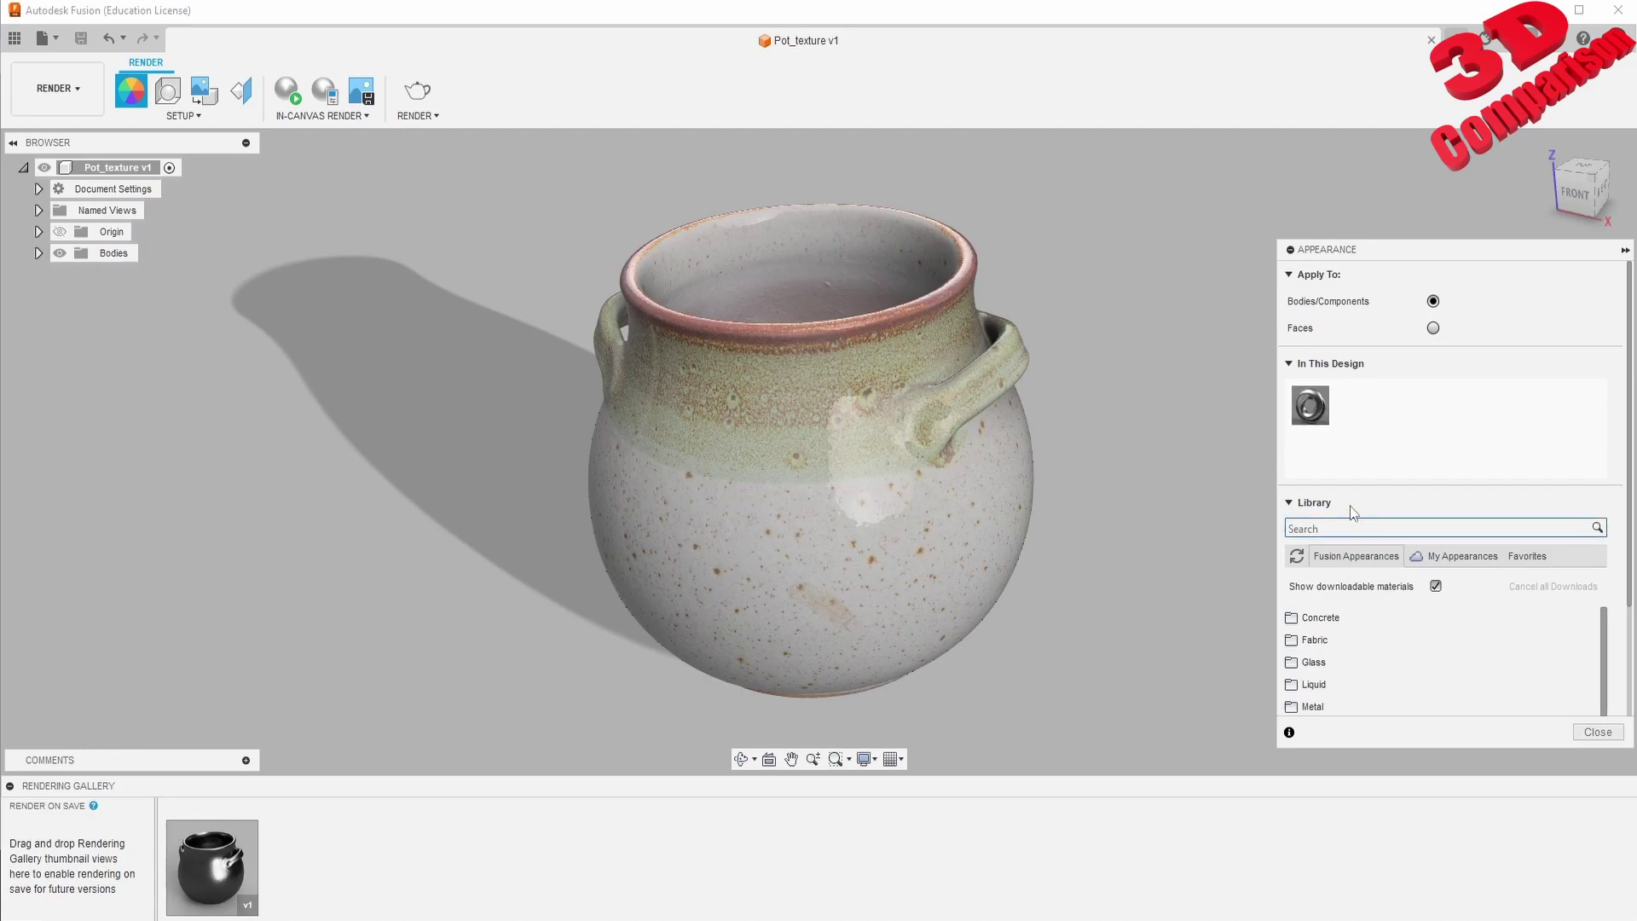
{"action": "double_click", "coordinate": [1310, 408]}
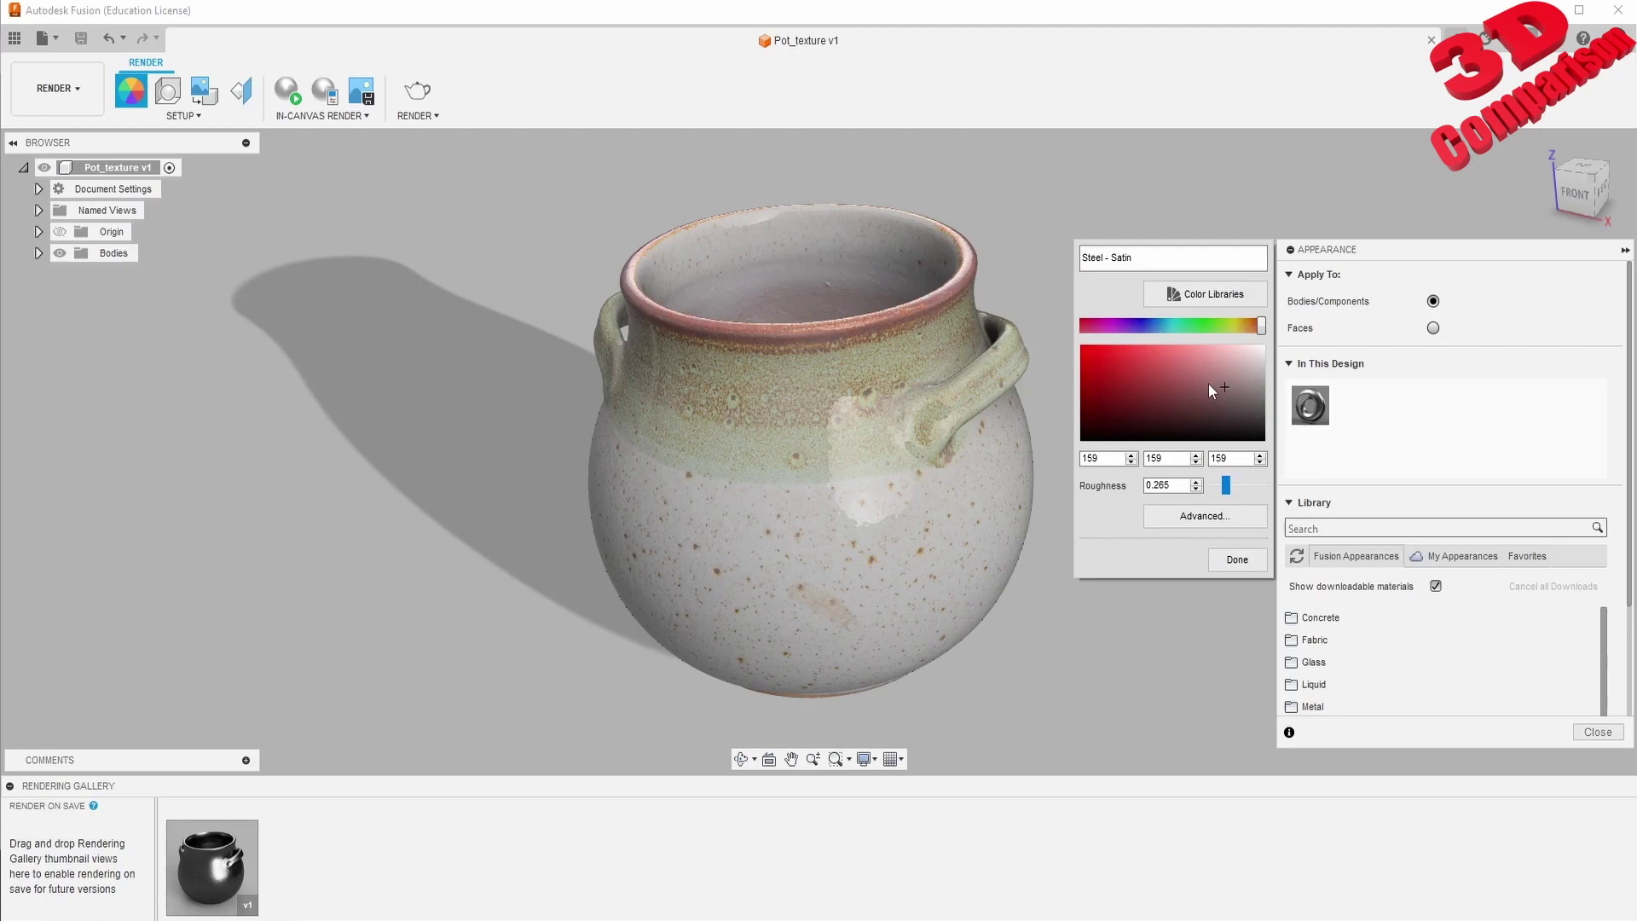
{"action": "mouse_move", "coordinate": [1191, 375]}
{"action": "left_mouse_down"}
{"action": "mouse_move", "coordinate": [1102, 387]}
{"action": "mouse_move", "coordinate": [1155, 371]}
{"action": "left_mouse_up"}
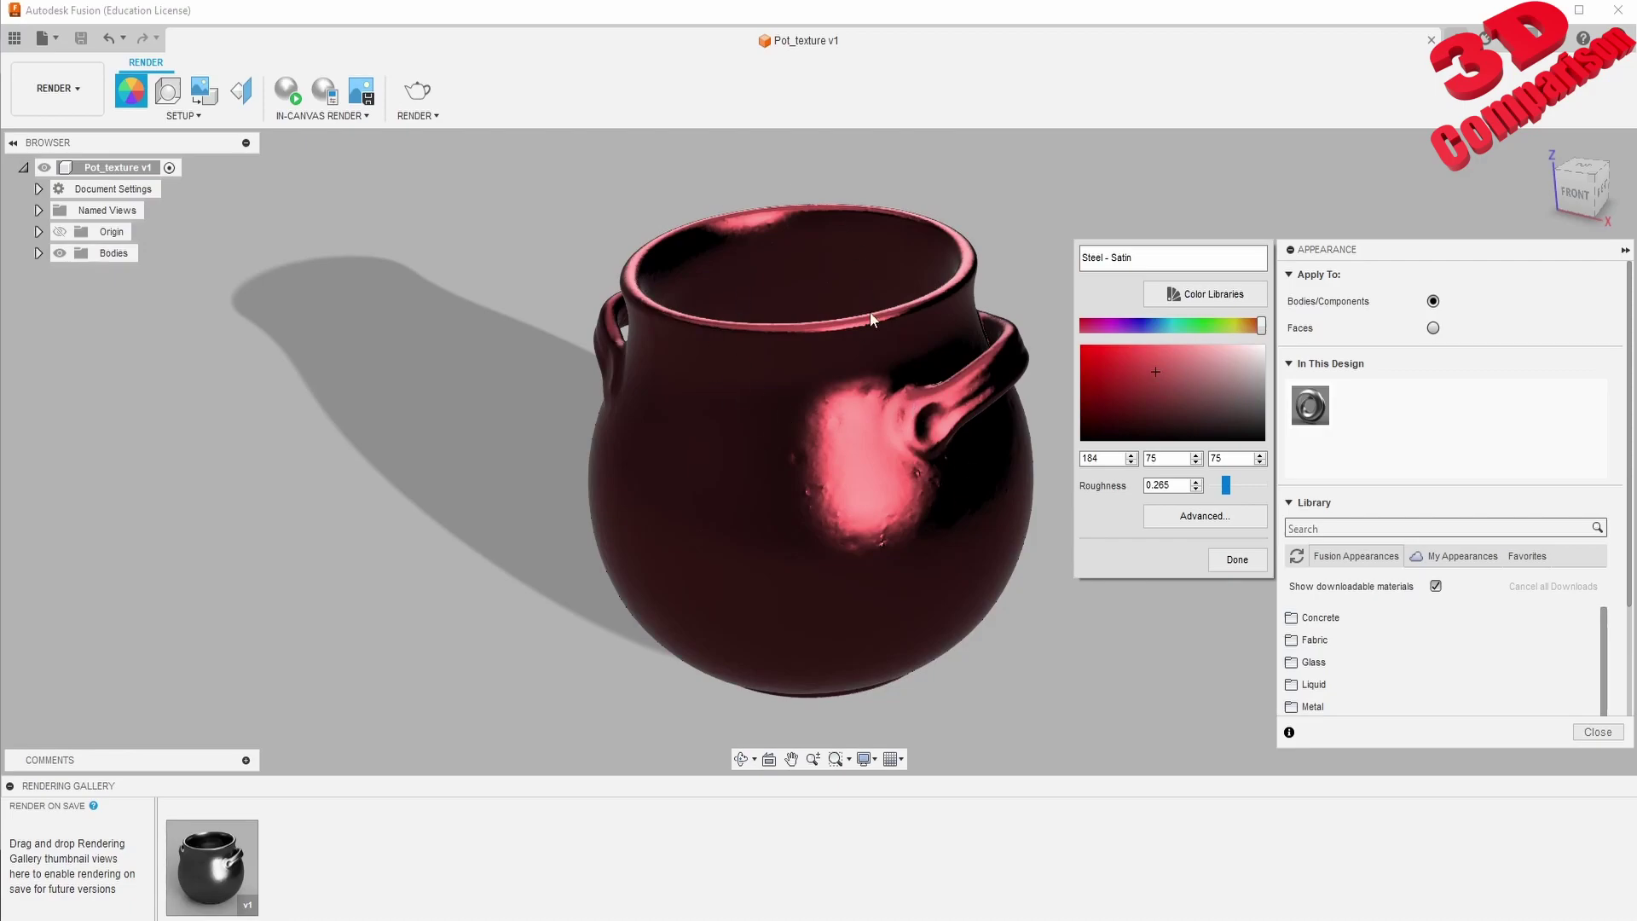
{"action": "left_click", "coordinate": [1237, 561]}
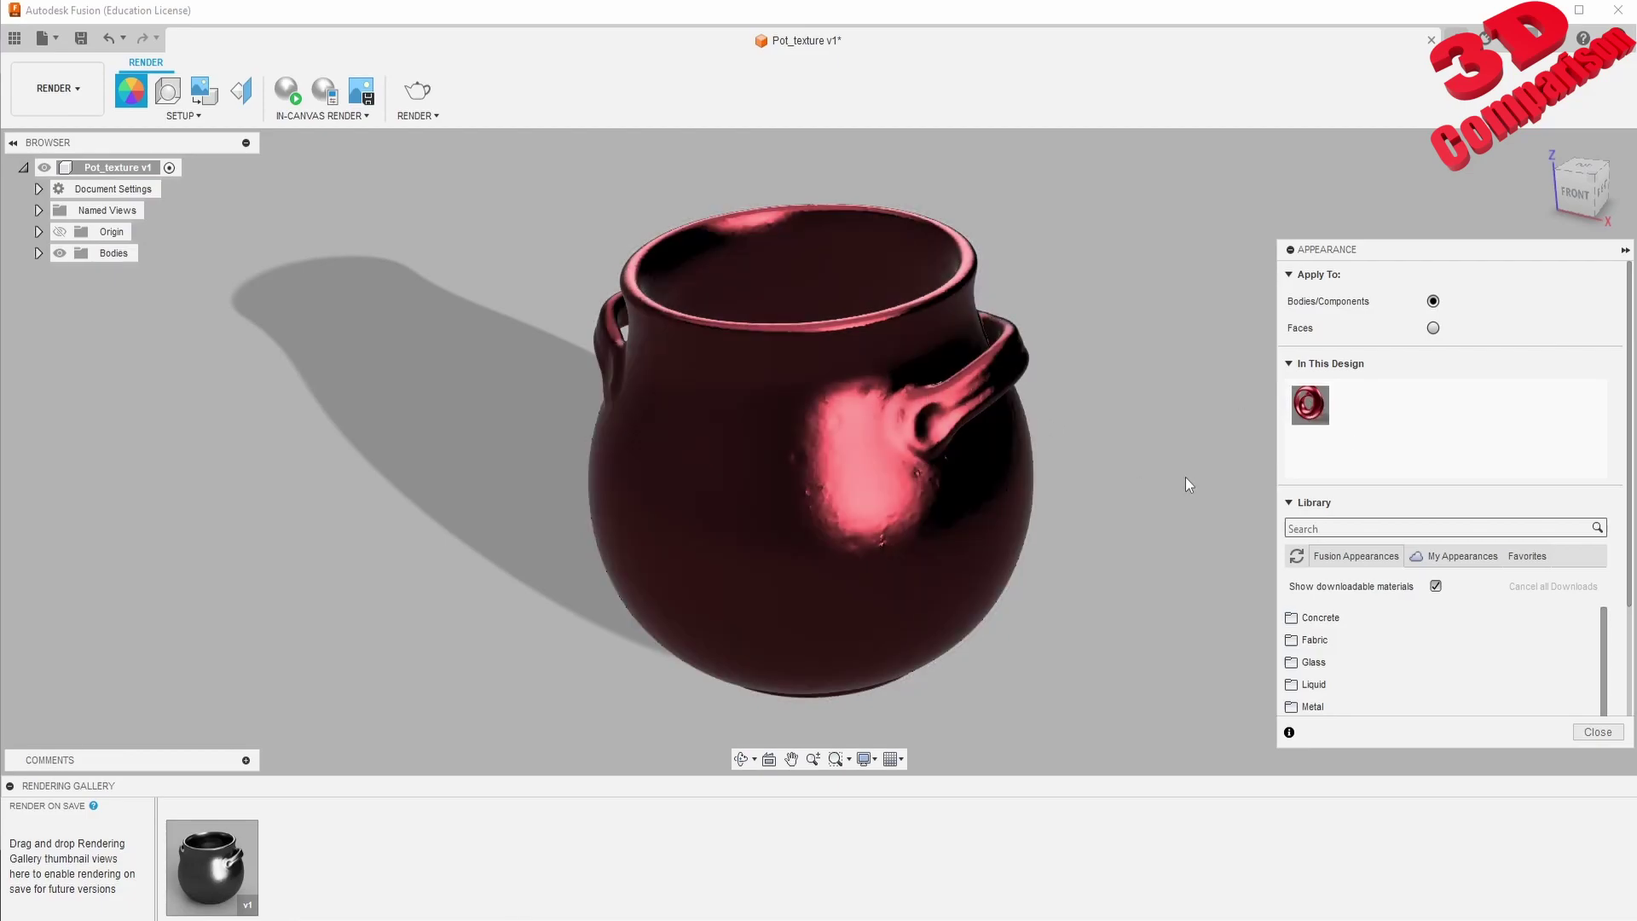
- Start a local render of the red pot, view it full-size, and stop it
{"action": "left_click", "coordinate": [419, 92]}
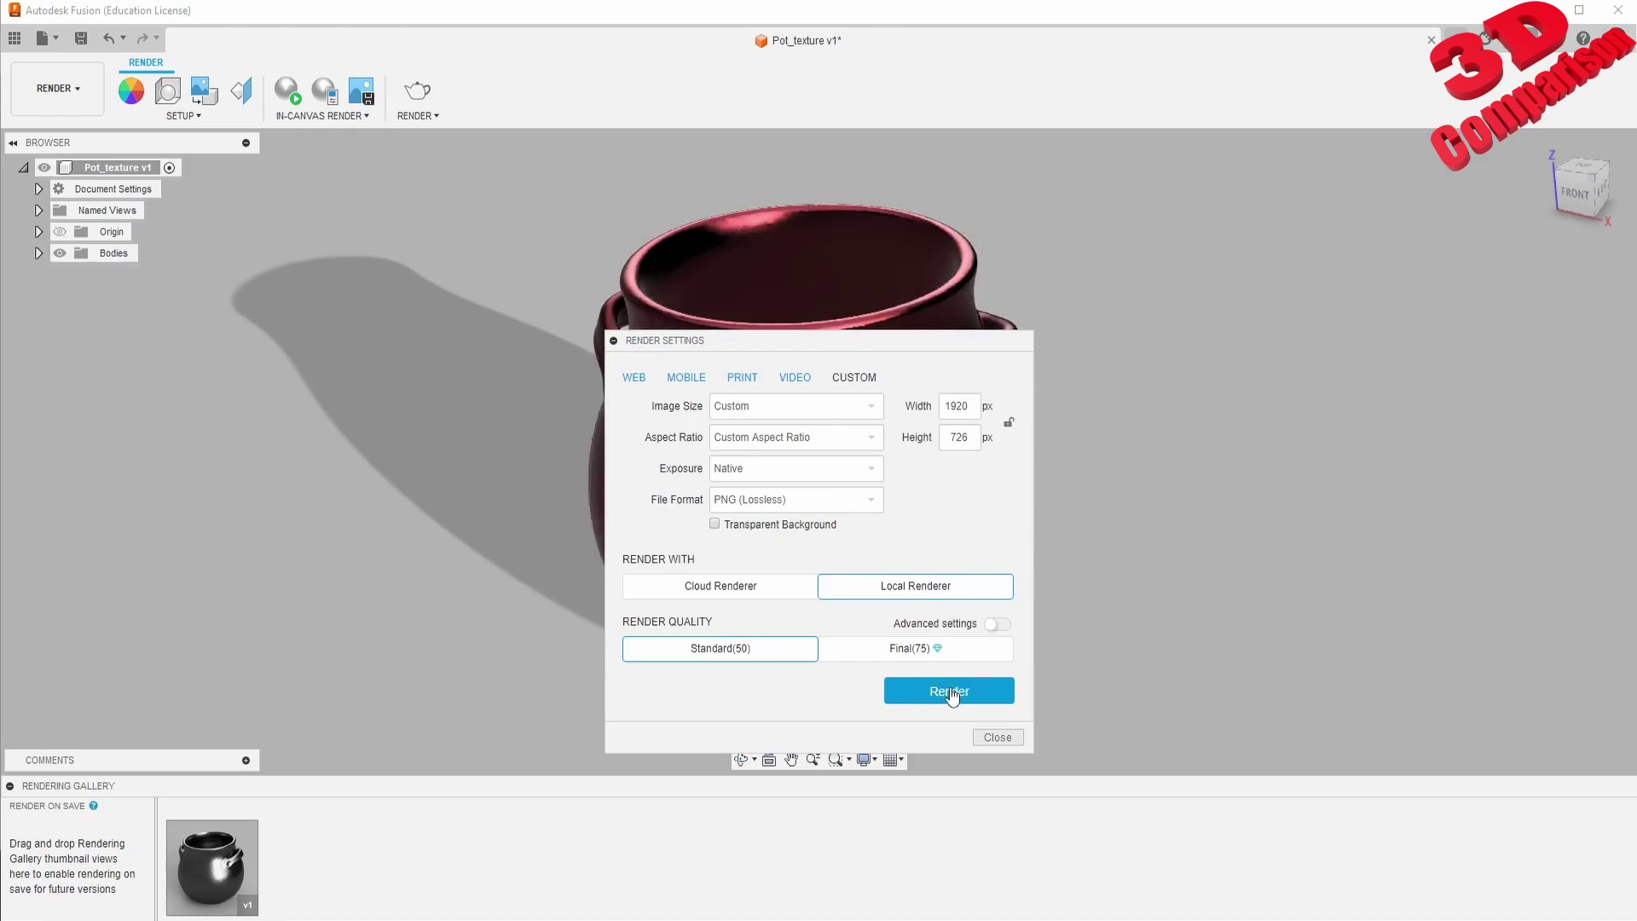
{"action": "left_click", "coordinate": [950, 694]}
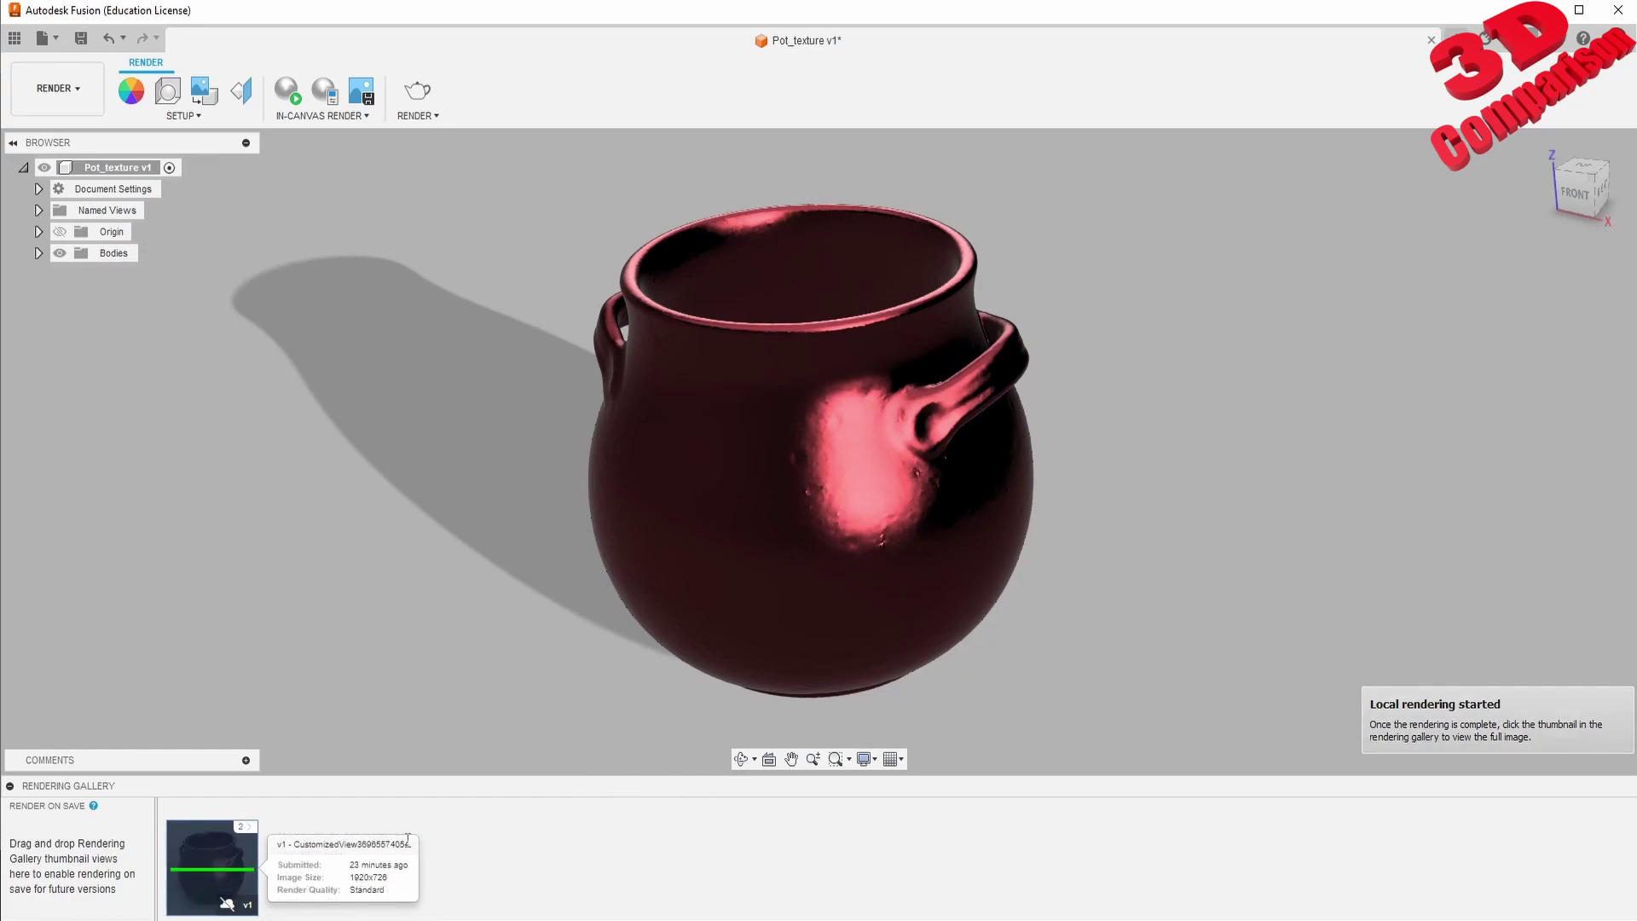
{"action": "left_click", "coordinate": [201, 870]}
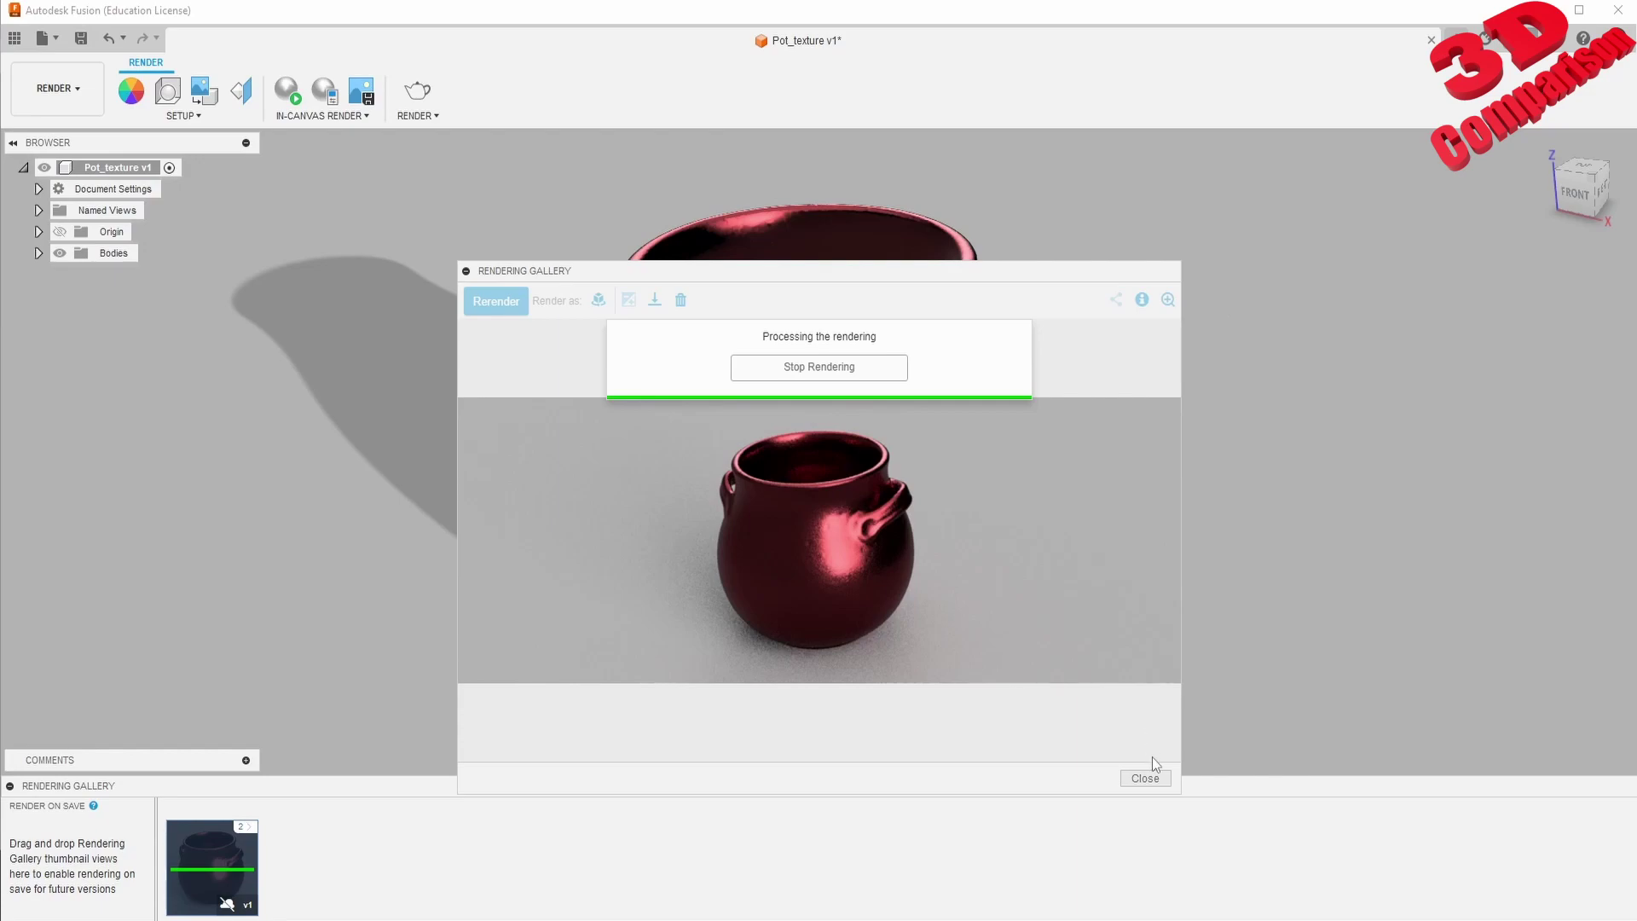
{"action": "left_click", "coordinate": [847, 369]}
- Confirm stopping the red render, close the viewer, and orbit to see the pot from lower
{"action": "left_click", "coordinate": [863, 374]}
{"action": "left_click", "coordinate": [1148, 779]}
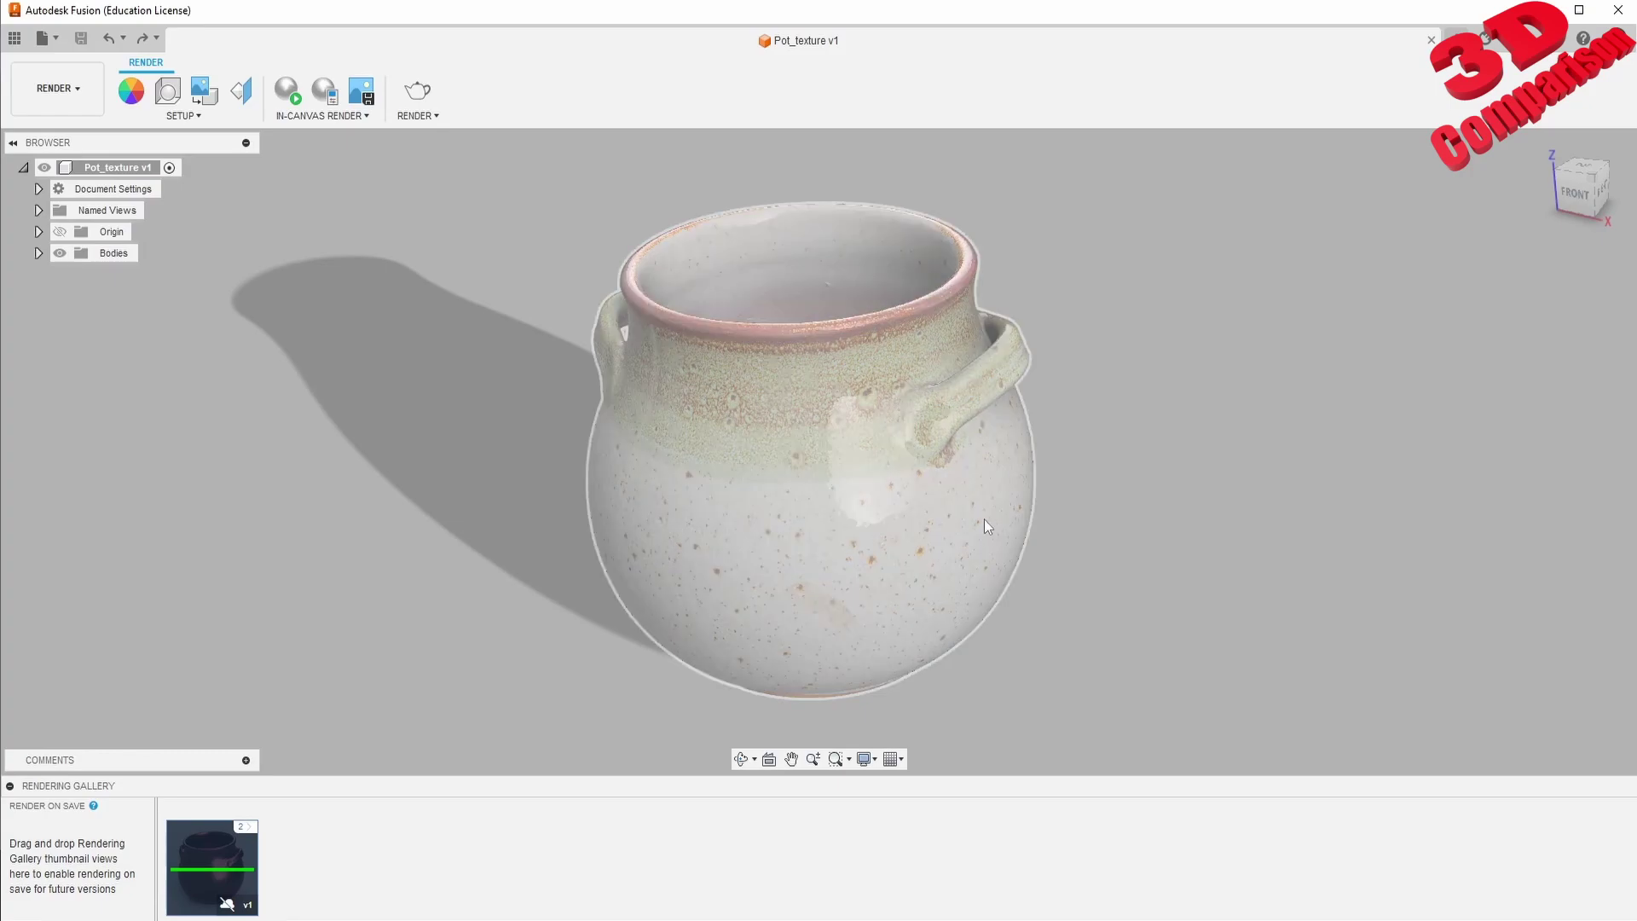
{"action": "scroll", "coordinate": [758, 409], "scroll_direction": "up", "scroll_amount": 4}
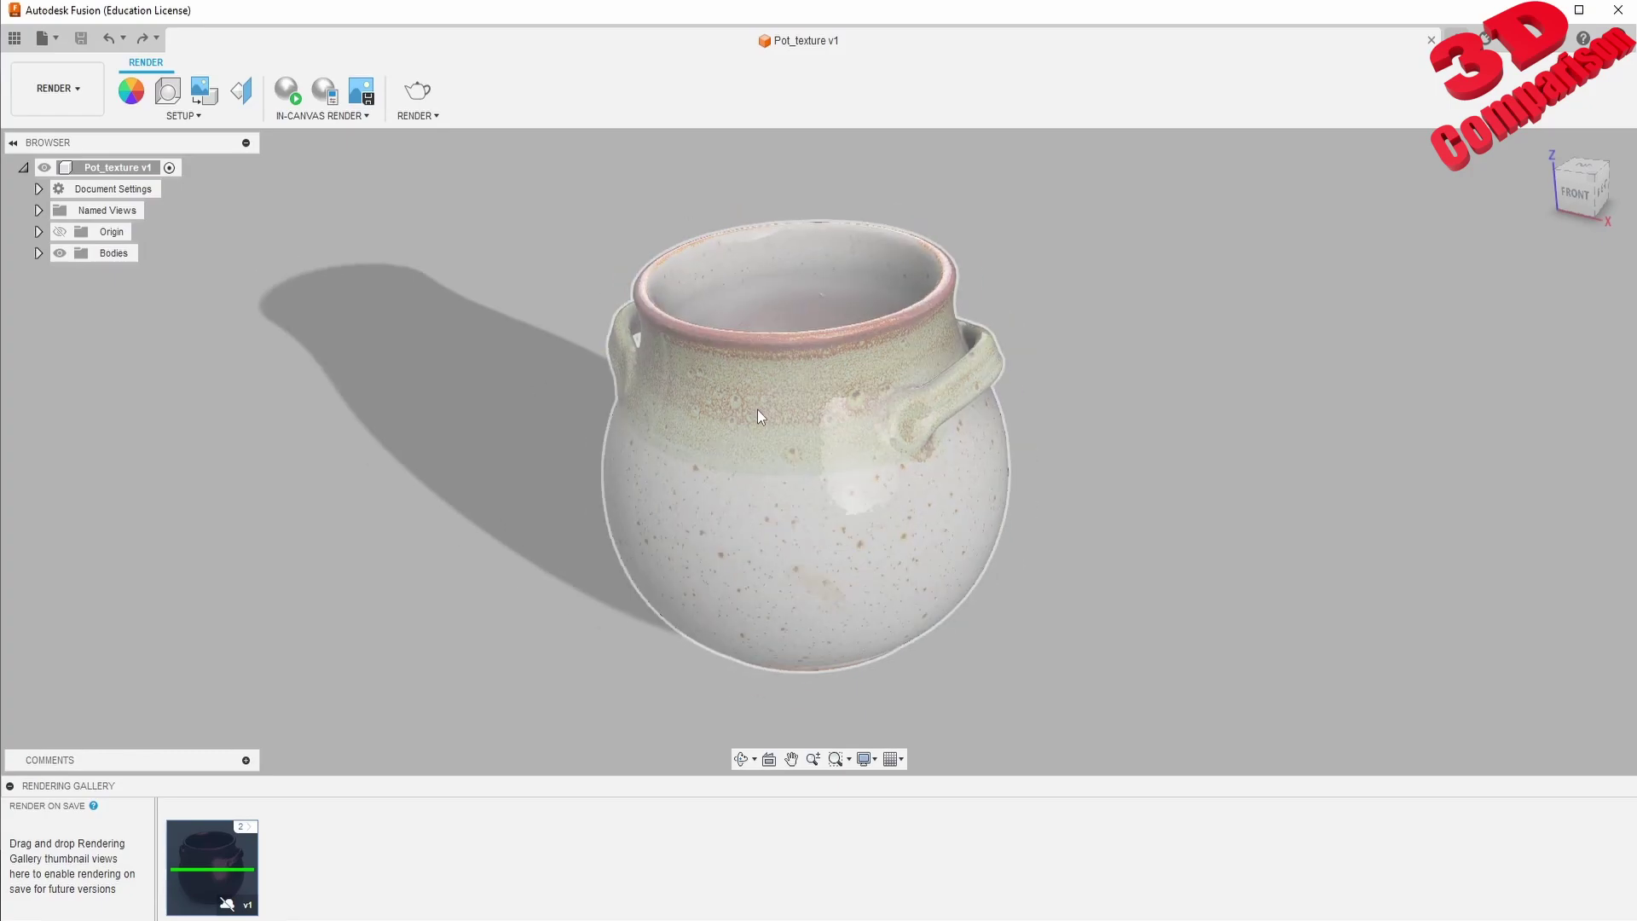
{"action": "middle_click_drag", "start_coordinate": [790, 354], "coordinate": [896, 467], "text": "shift"}
{"action": "scroll", "coordinate": [898, 468], "scroll_direction": "down", "scroll_amount": 5}
- Launch a local render of the textured pot, preview it full-size, then stop and close it
{"action": "left_click", "coordinate": [417, 91]}
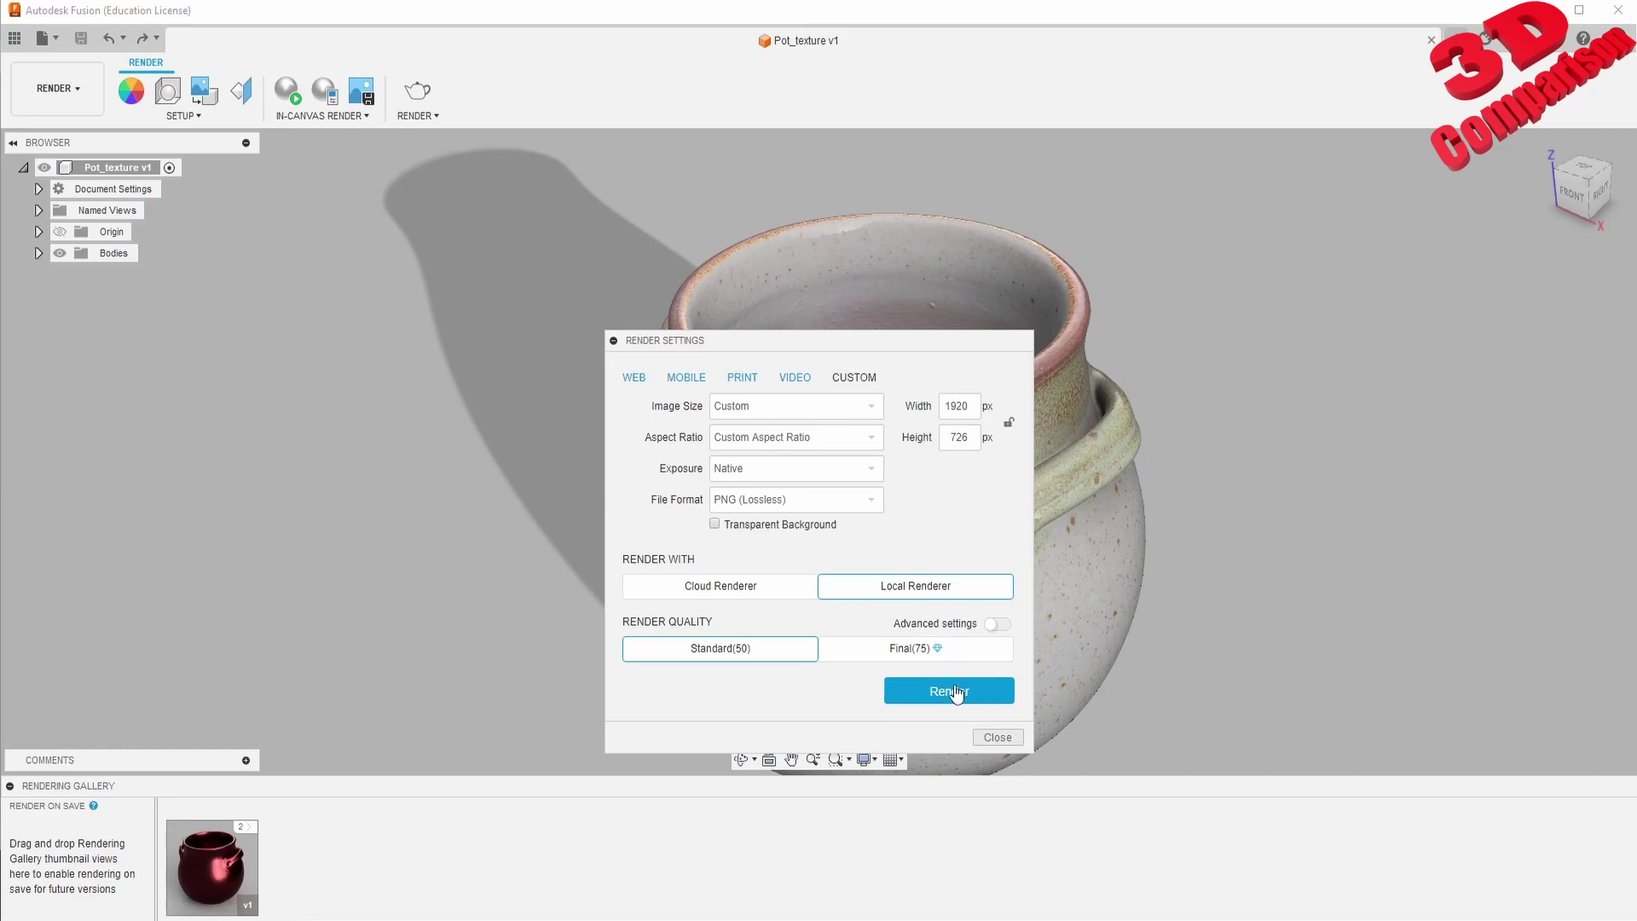
{"action": "left_click", "coordinate": [944, 695]}
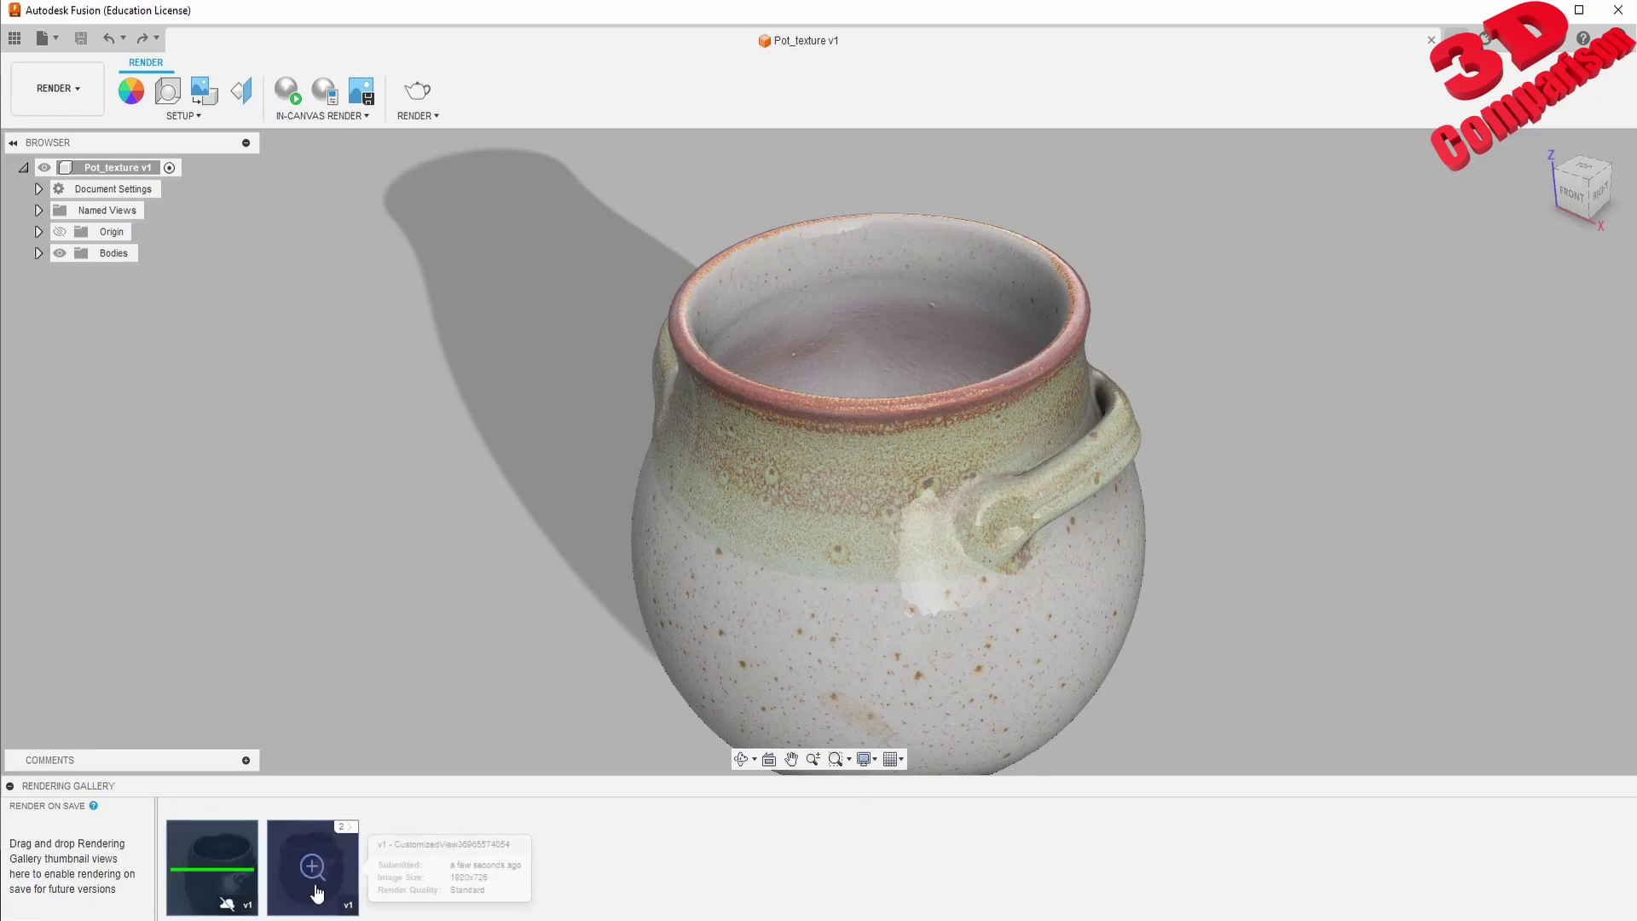
{"action": "mouse_move", "coordinate": [223, 880]}
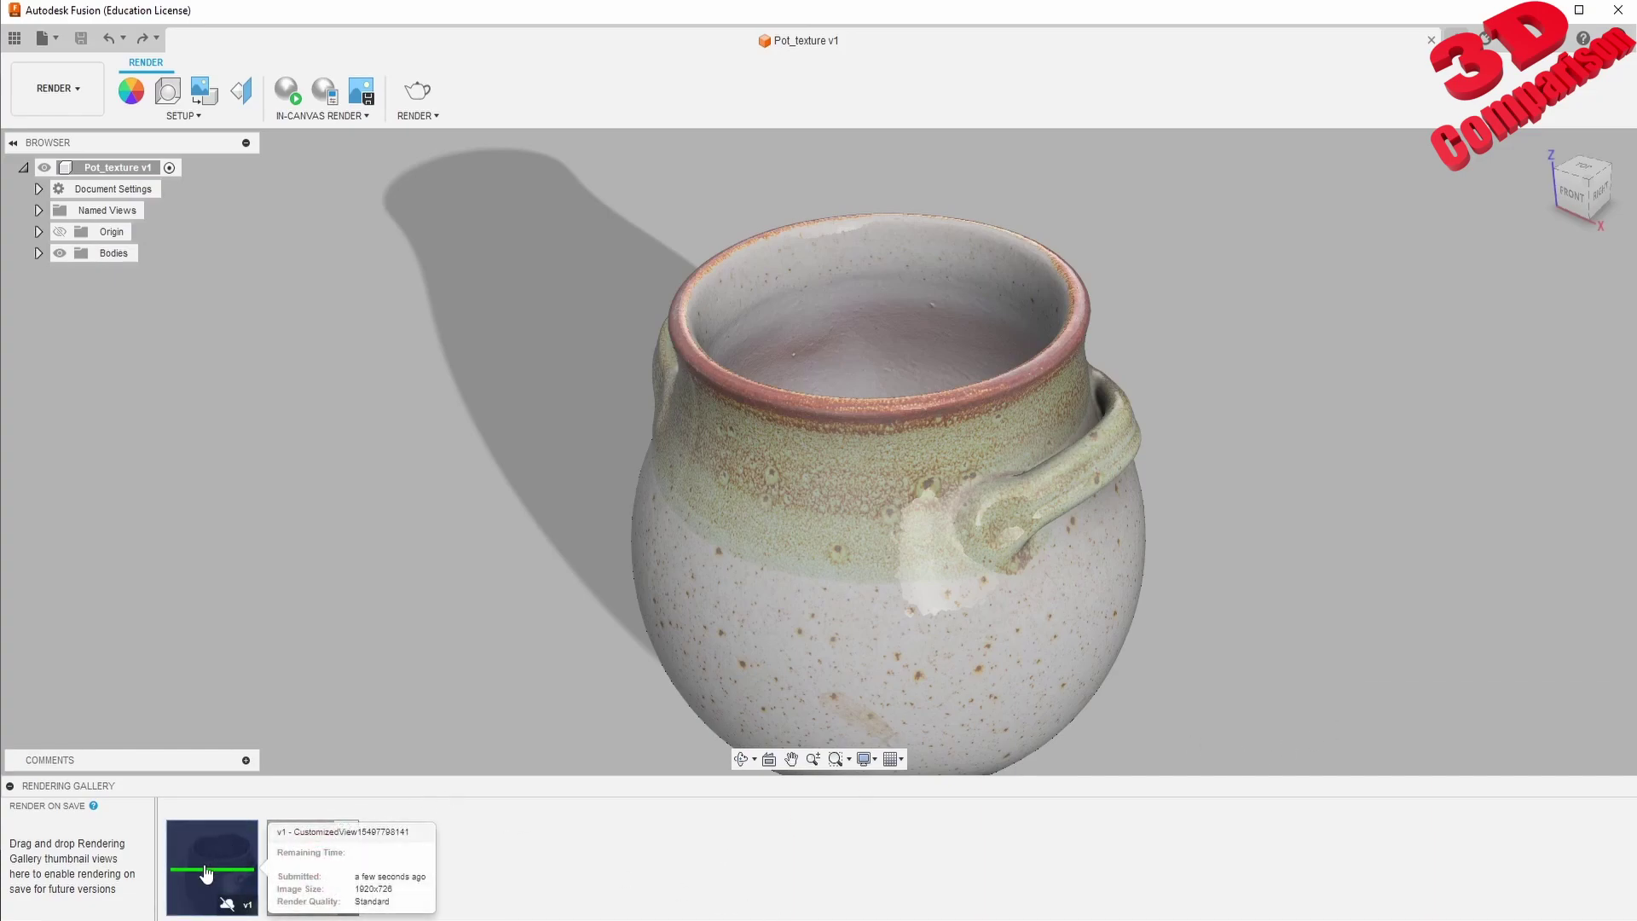
{"action": "left_click", "coordinate": [219, 869]}
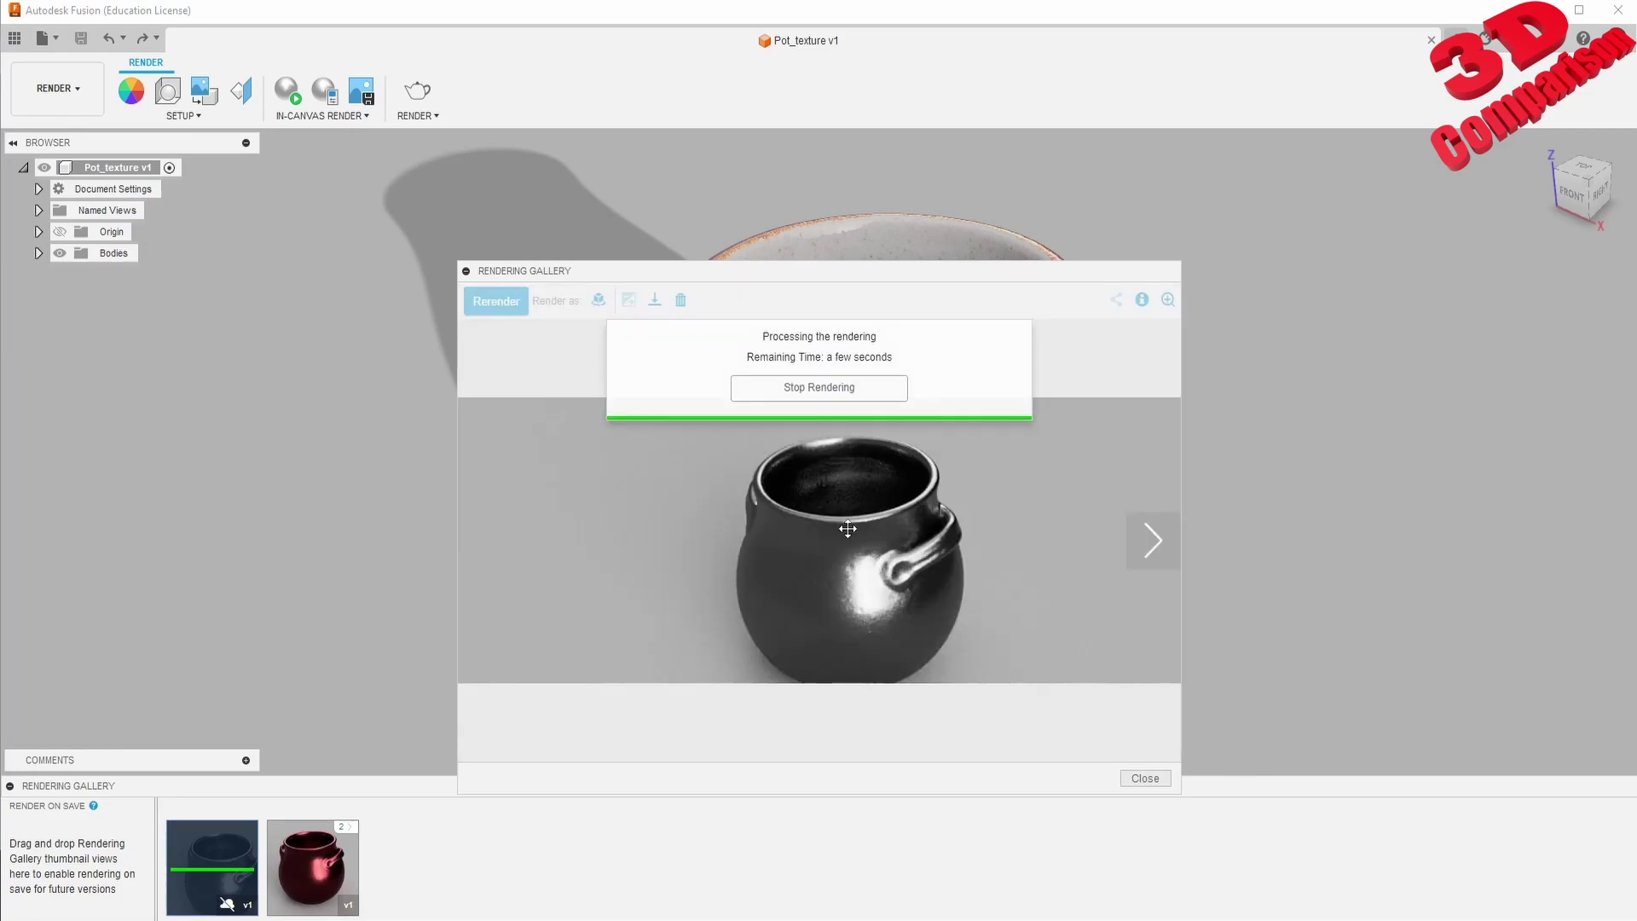
{"action": "left_click", "coordinate": [840, 394]}
{"action": "left_click", "coordinate": [1149, 778]}
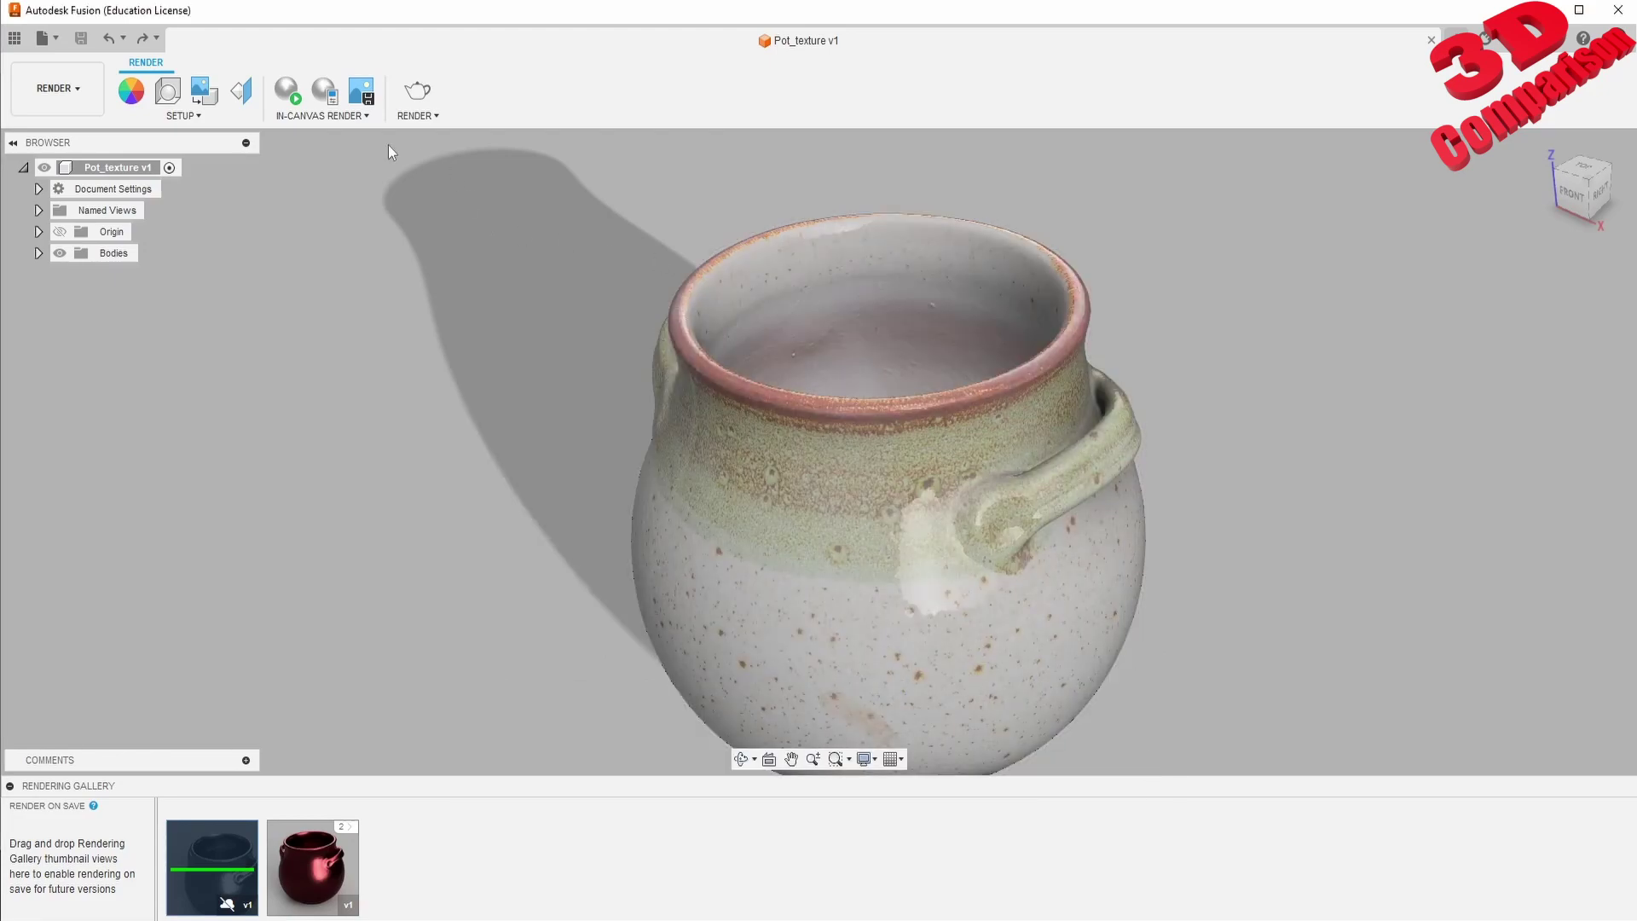
- Bring up the Appearance settings with the A shortcut
{"action": "left_click", "coordinate": [324, 115]}
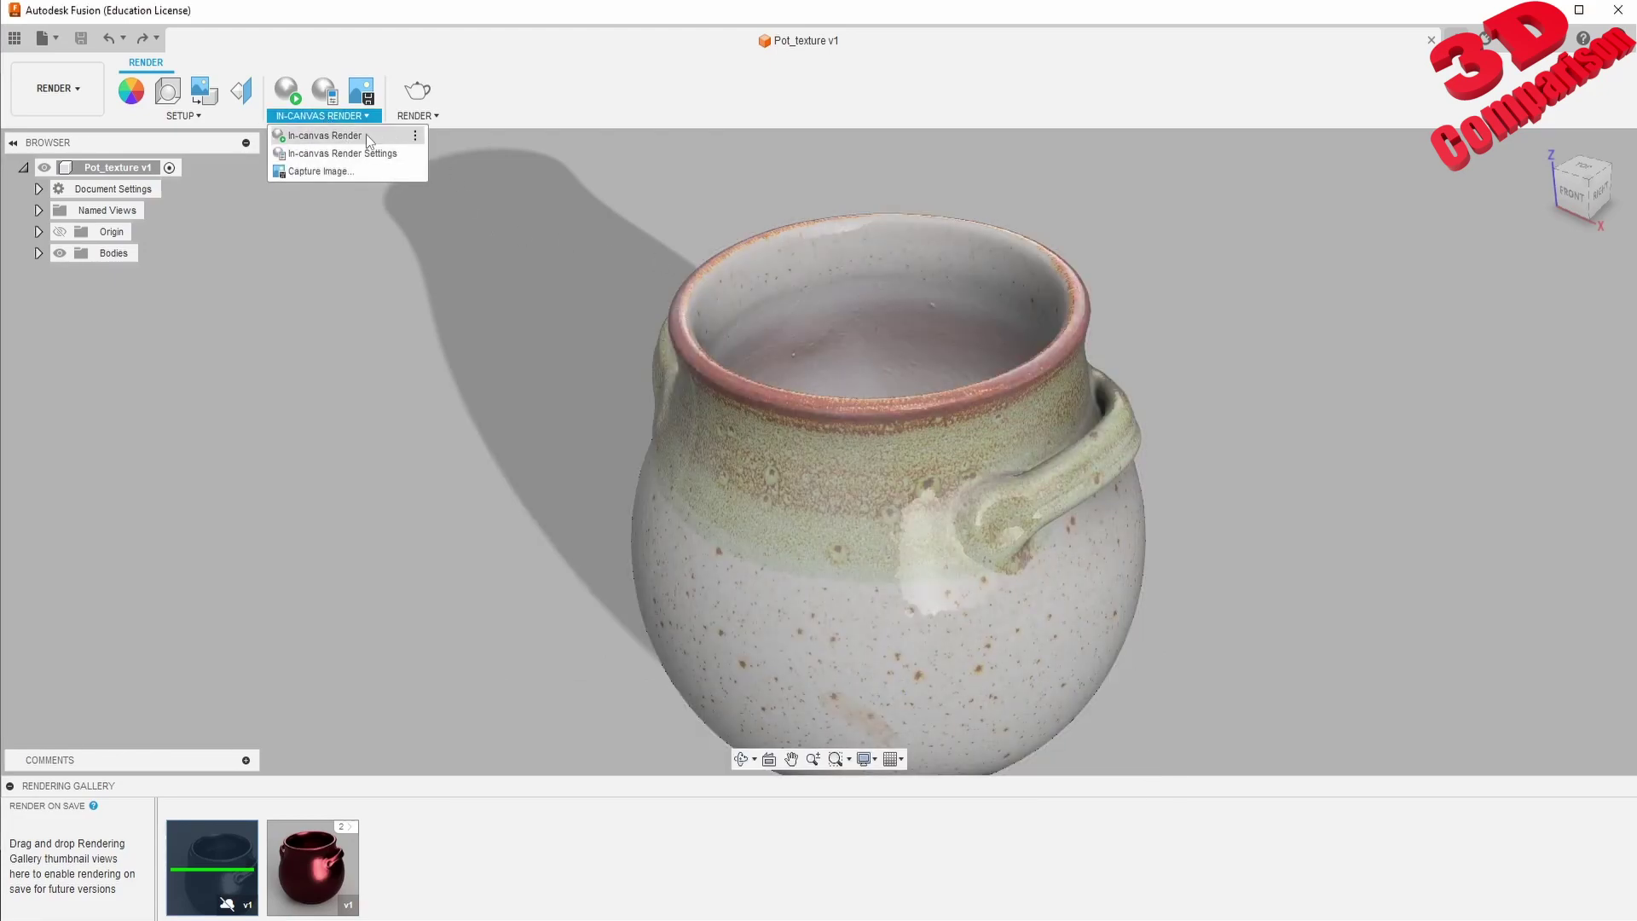
{"action": "left_click", "coordinate": [183, 115]}
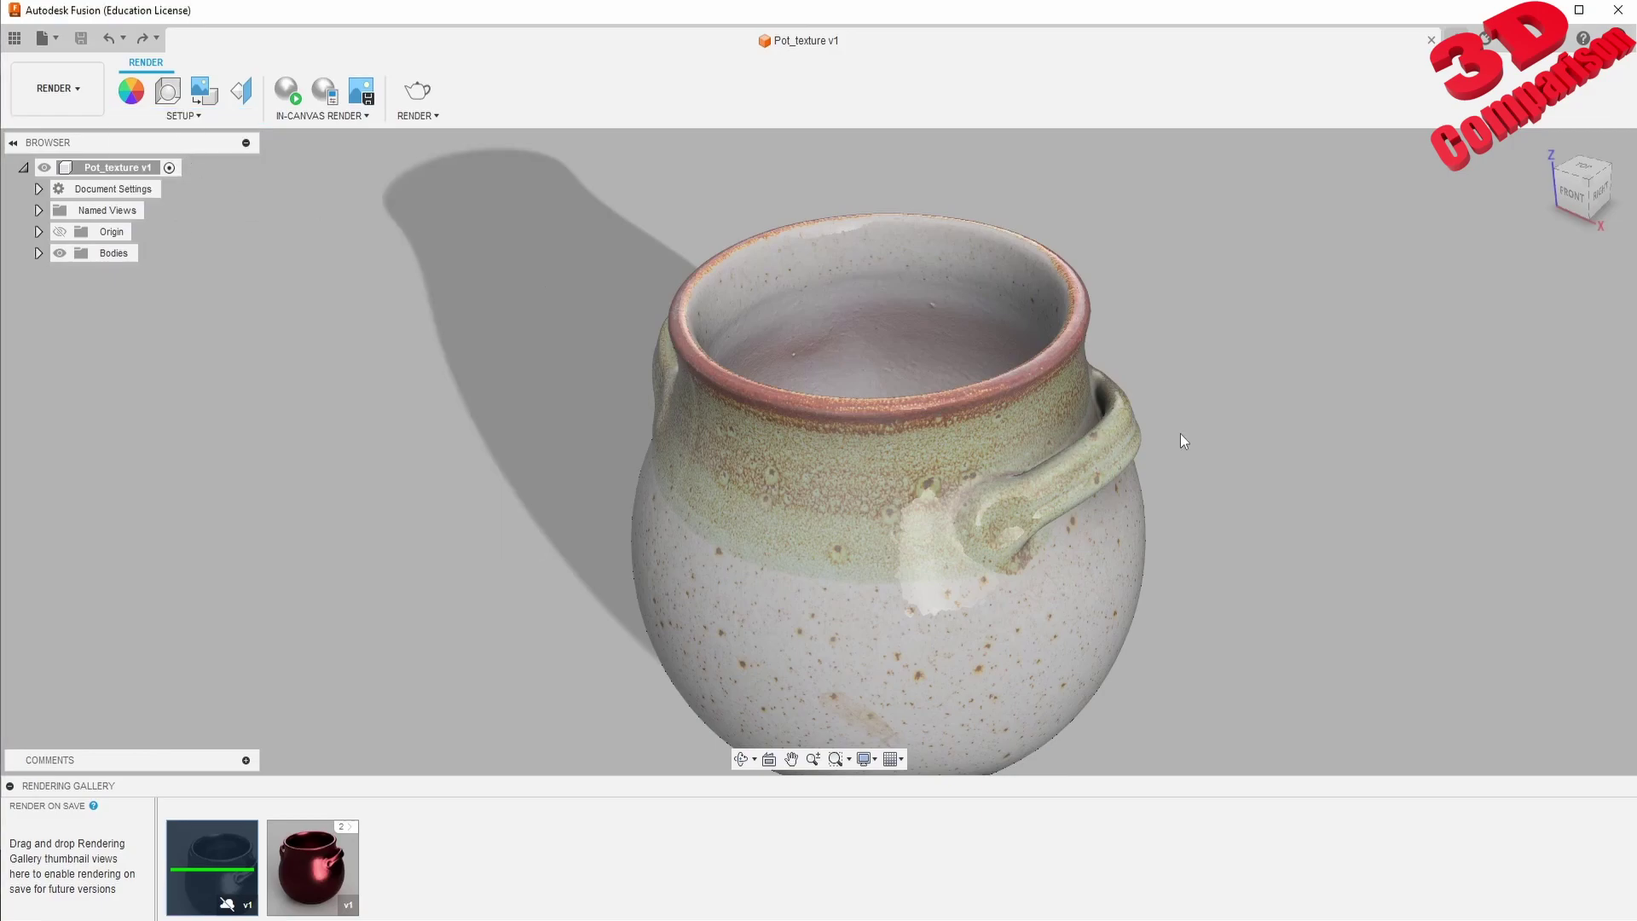
{"action": "key", "text": "a"}
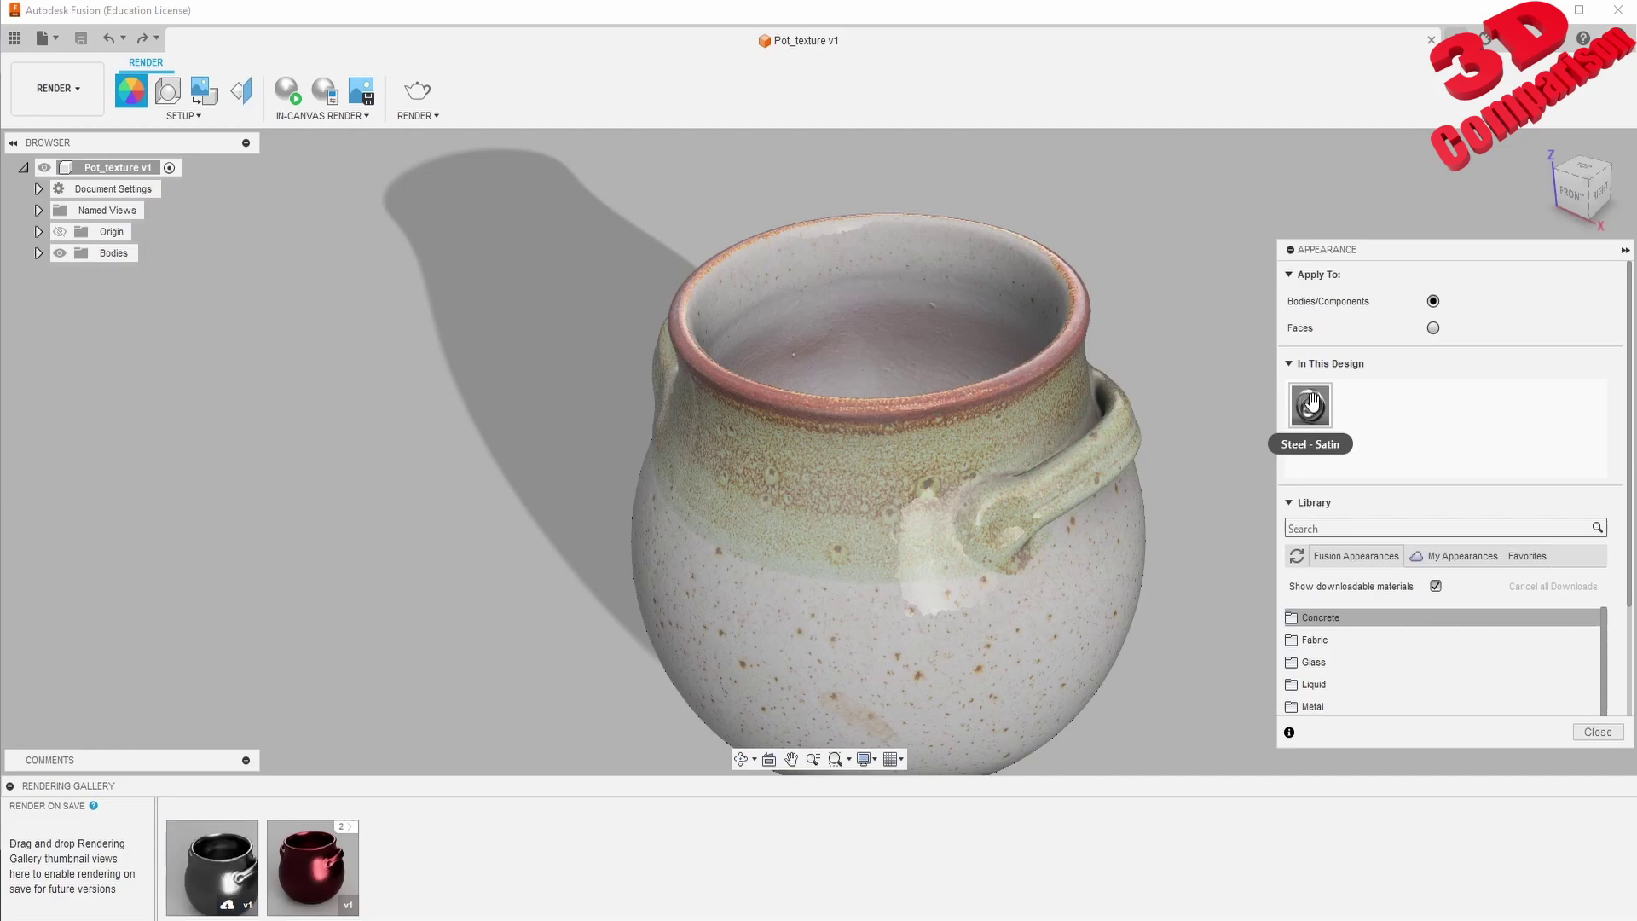
- Select the objects using the Steel - Satin appearance via Select Objects Applied To
{"action": "right_click", "coordinate": [1313, 405]}
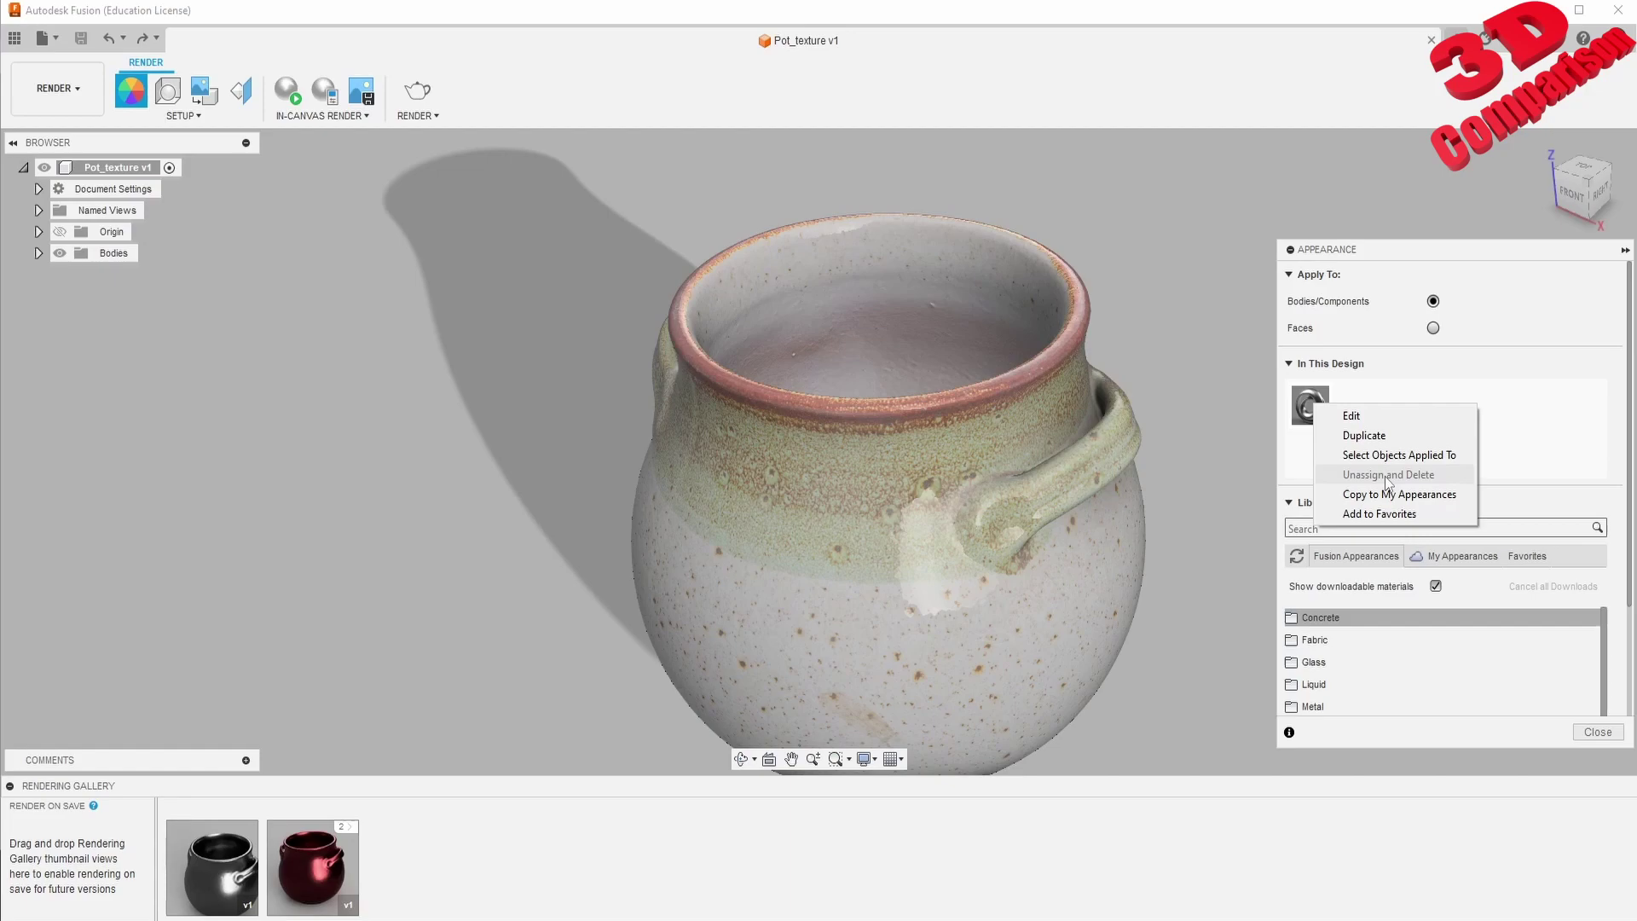
{"action": "left_click", "coordinate": [1324, 420]}
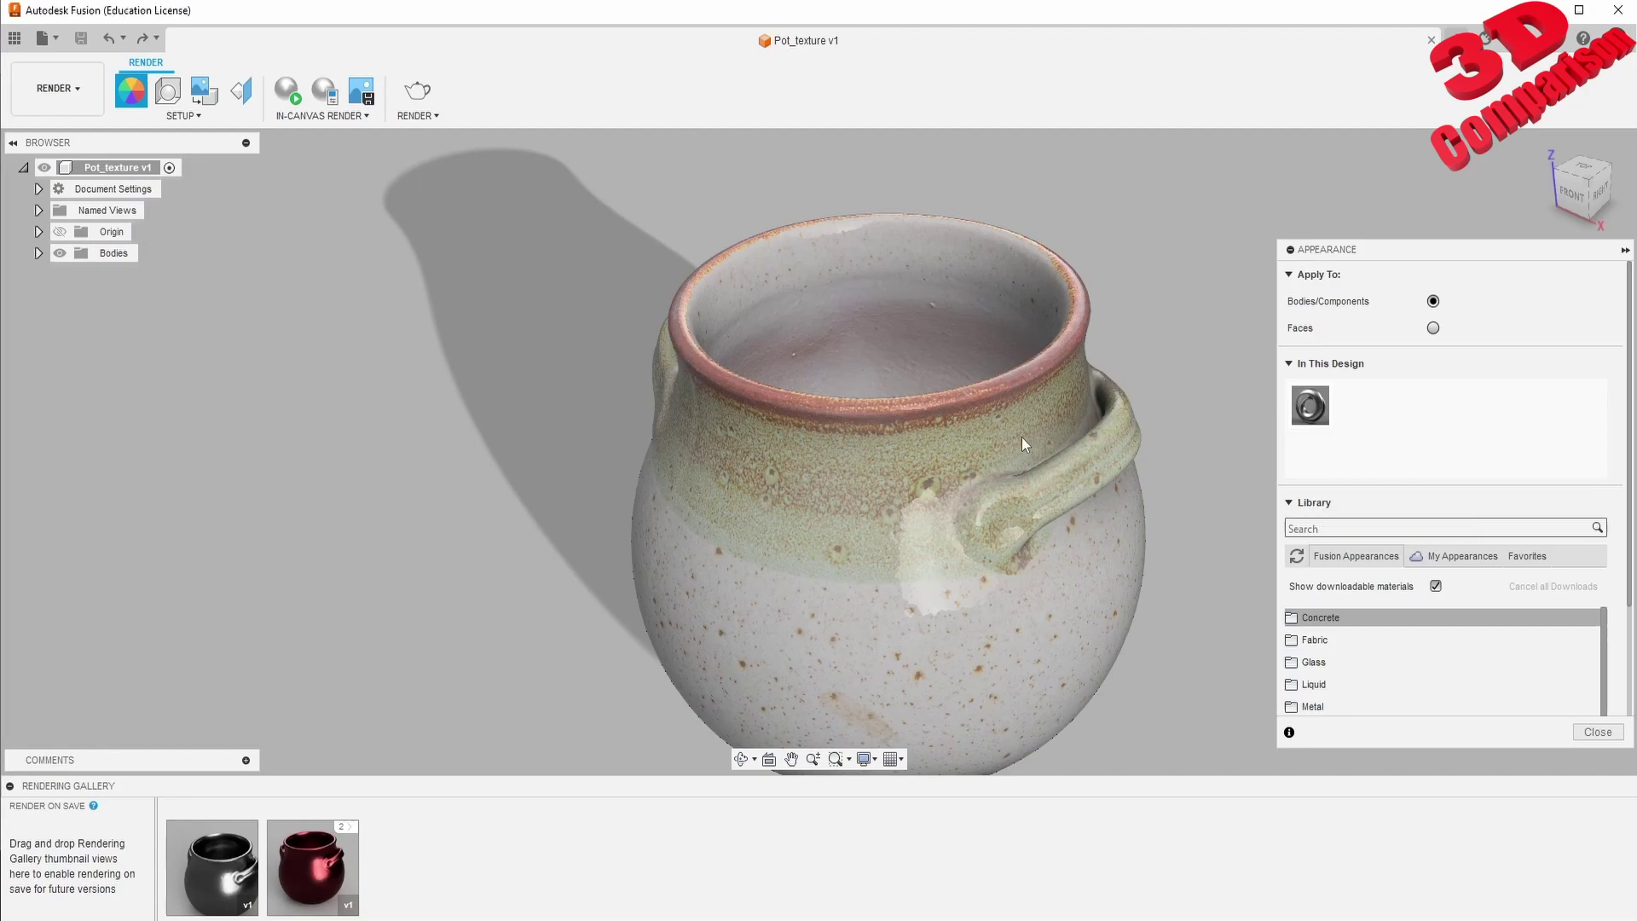
{"action": "right_click", "coordinate": [1324, 420]}
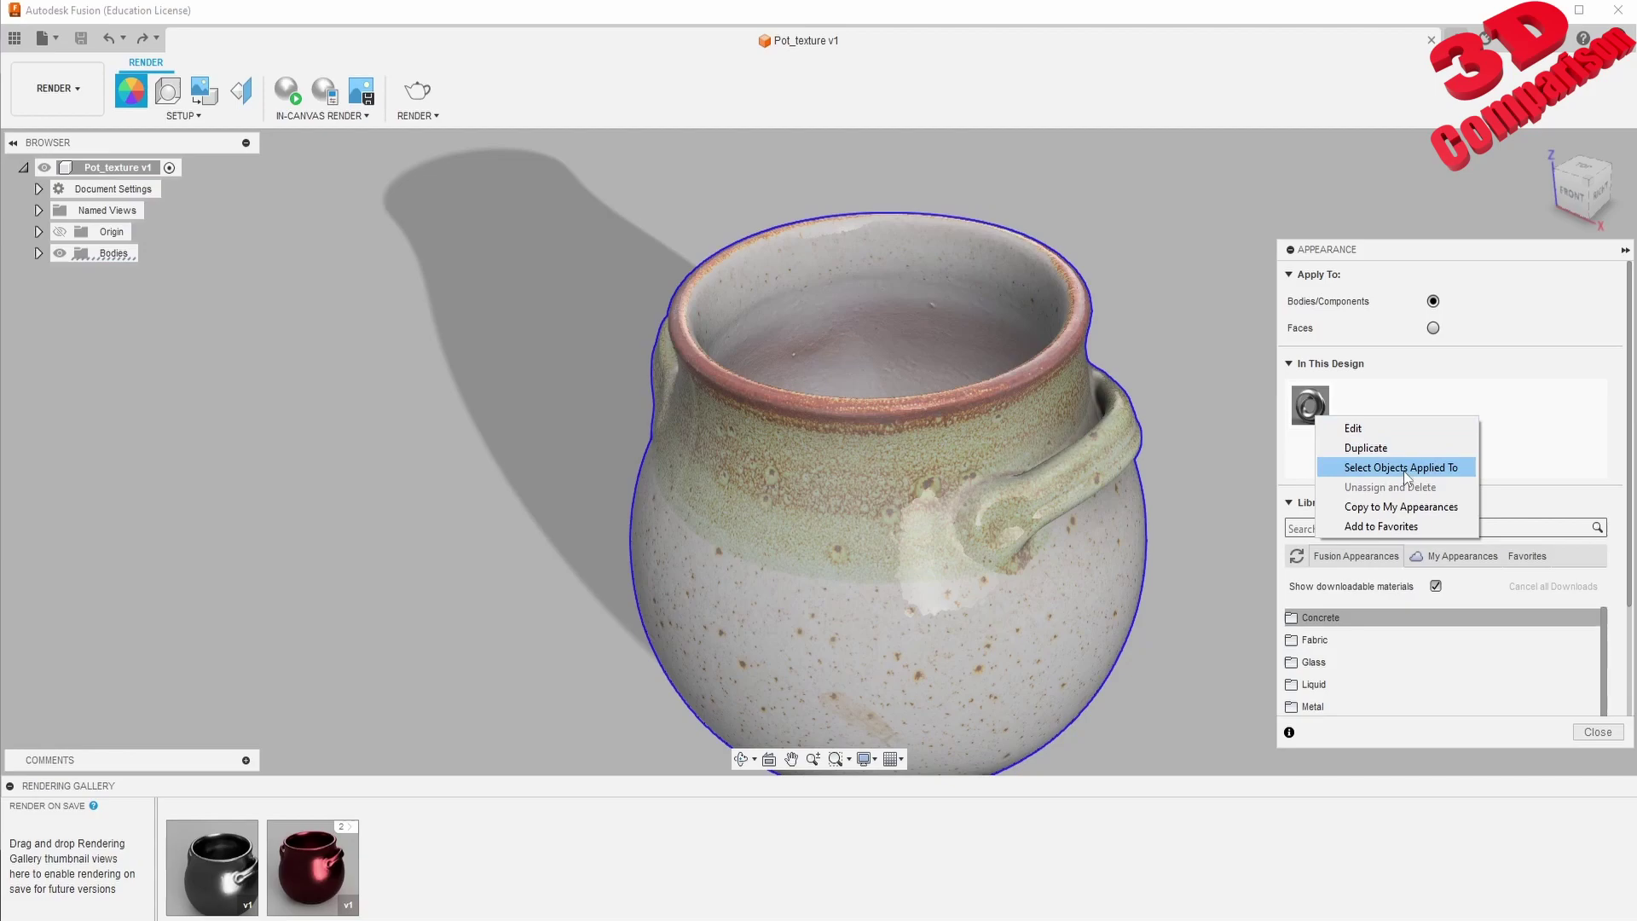
{"action": "left_click", "coordinate": [1404, 471]}
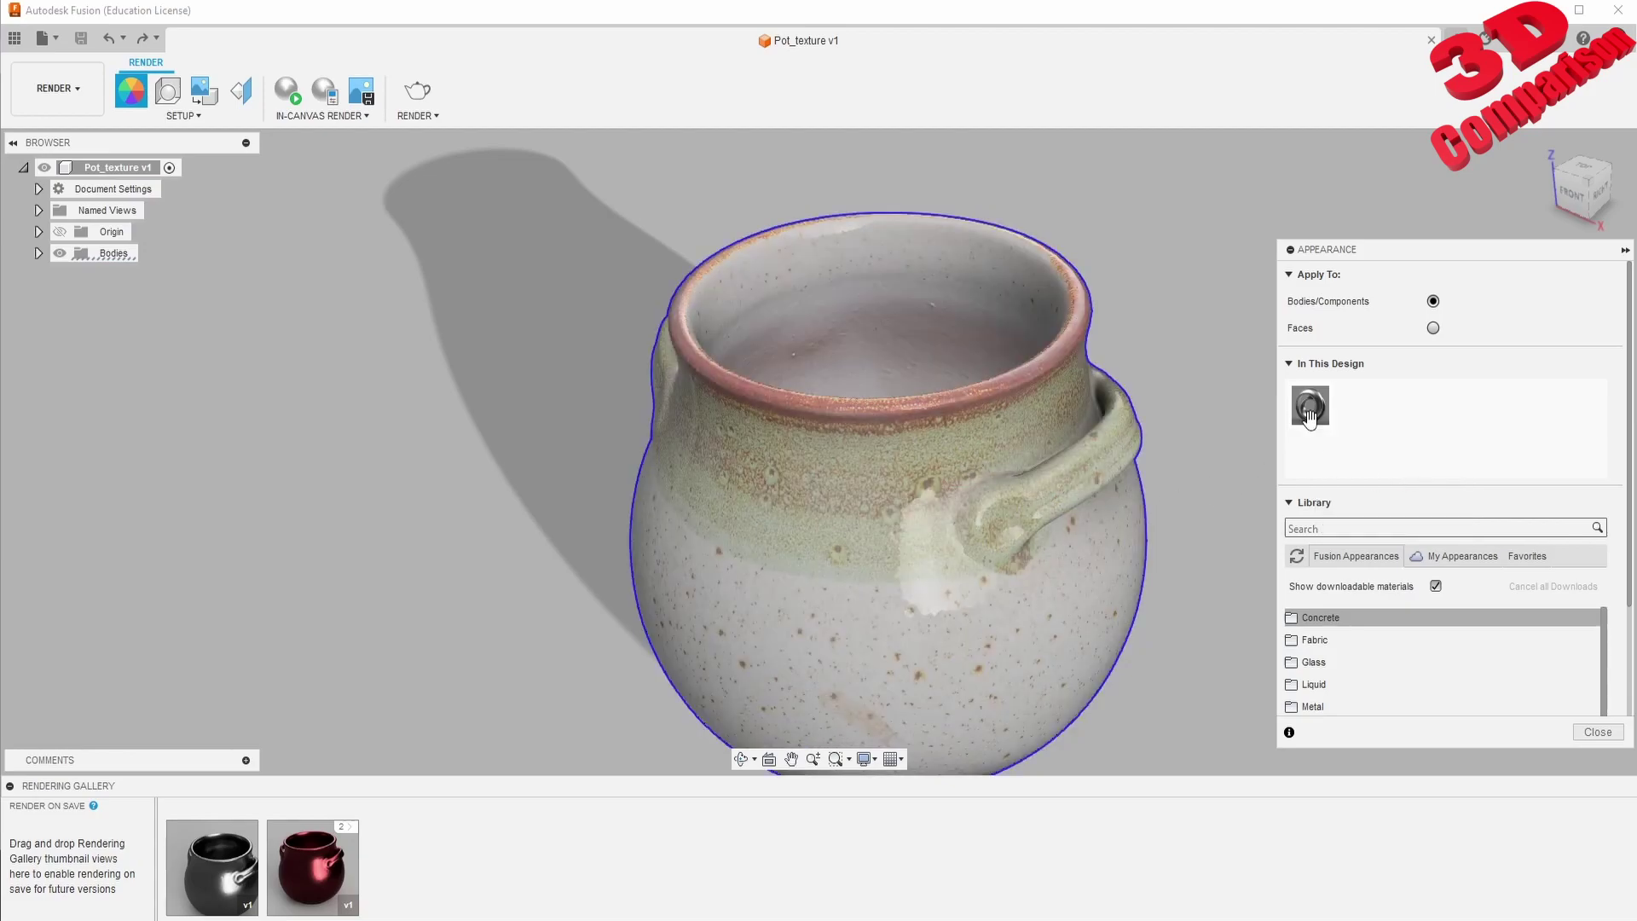
- Dismiss the appearance menu and expand Document Settings to confirm units are mm
{"action": "right_click", "coordinate": [1316, 414]}
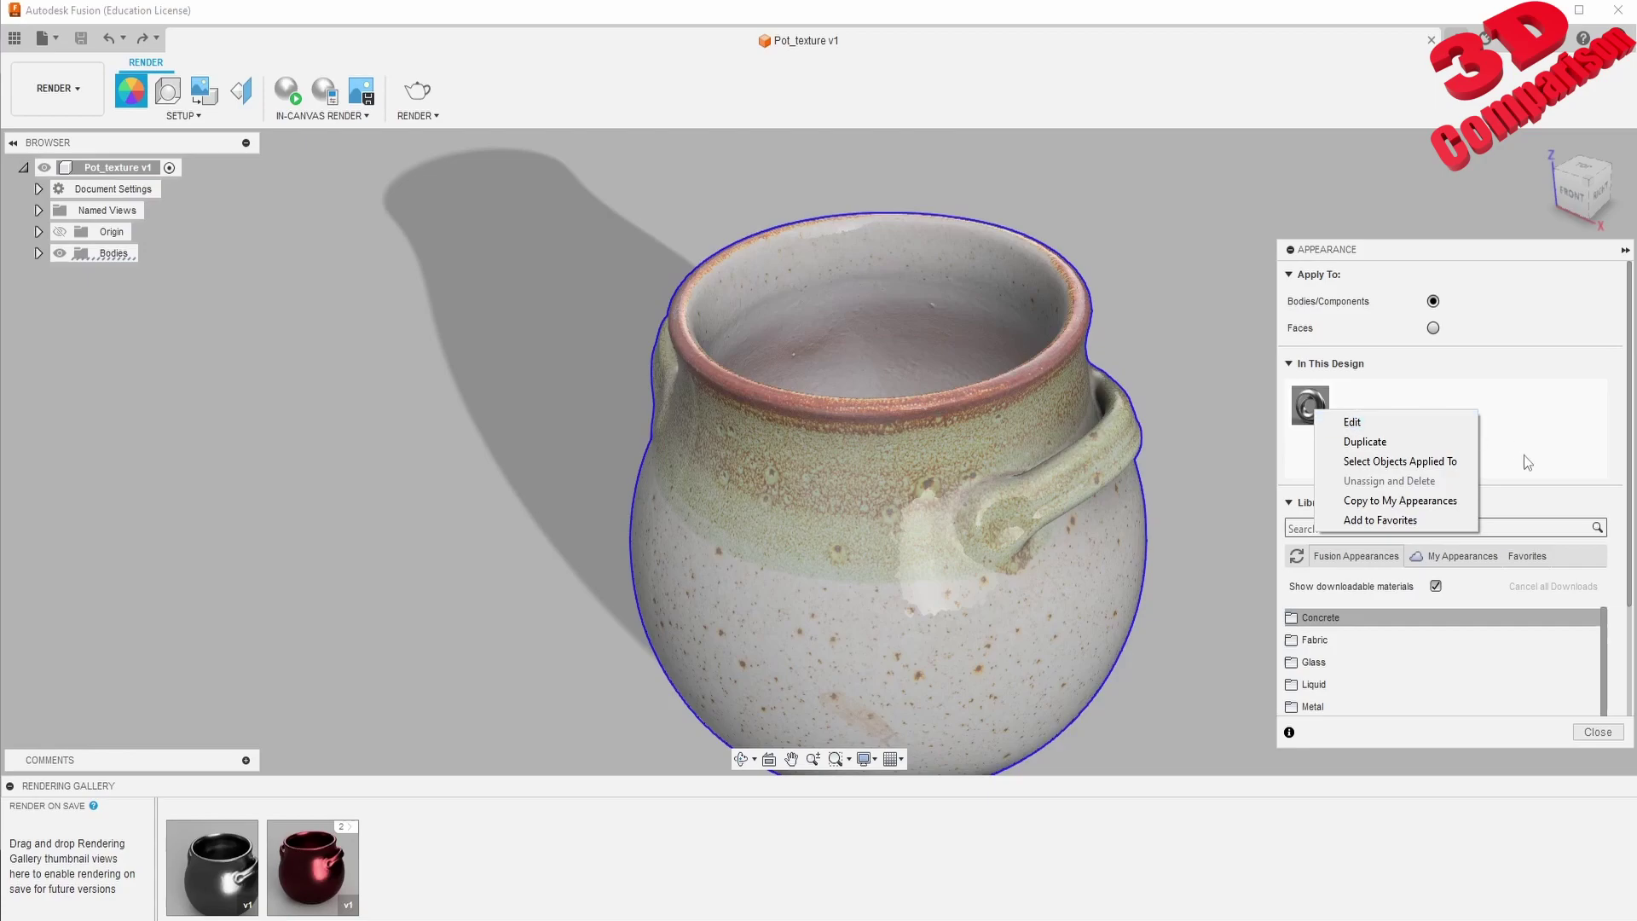
{"action": "left_click", "coordinate": [1455, 555]}
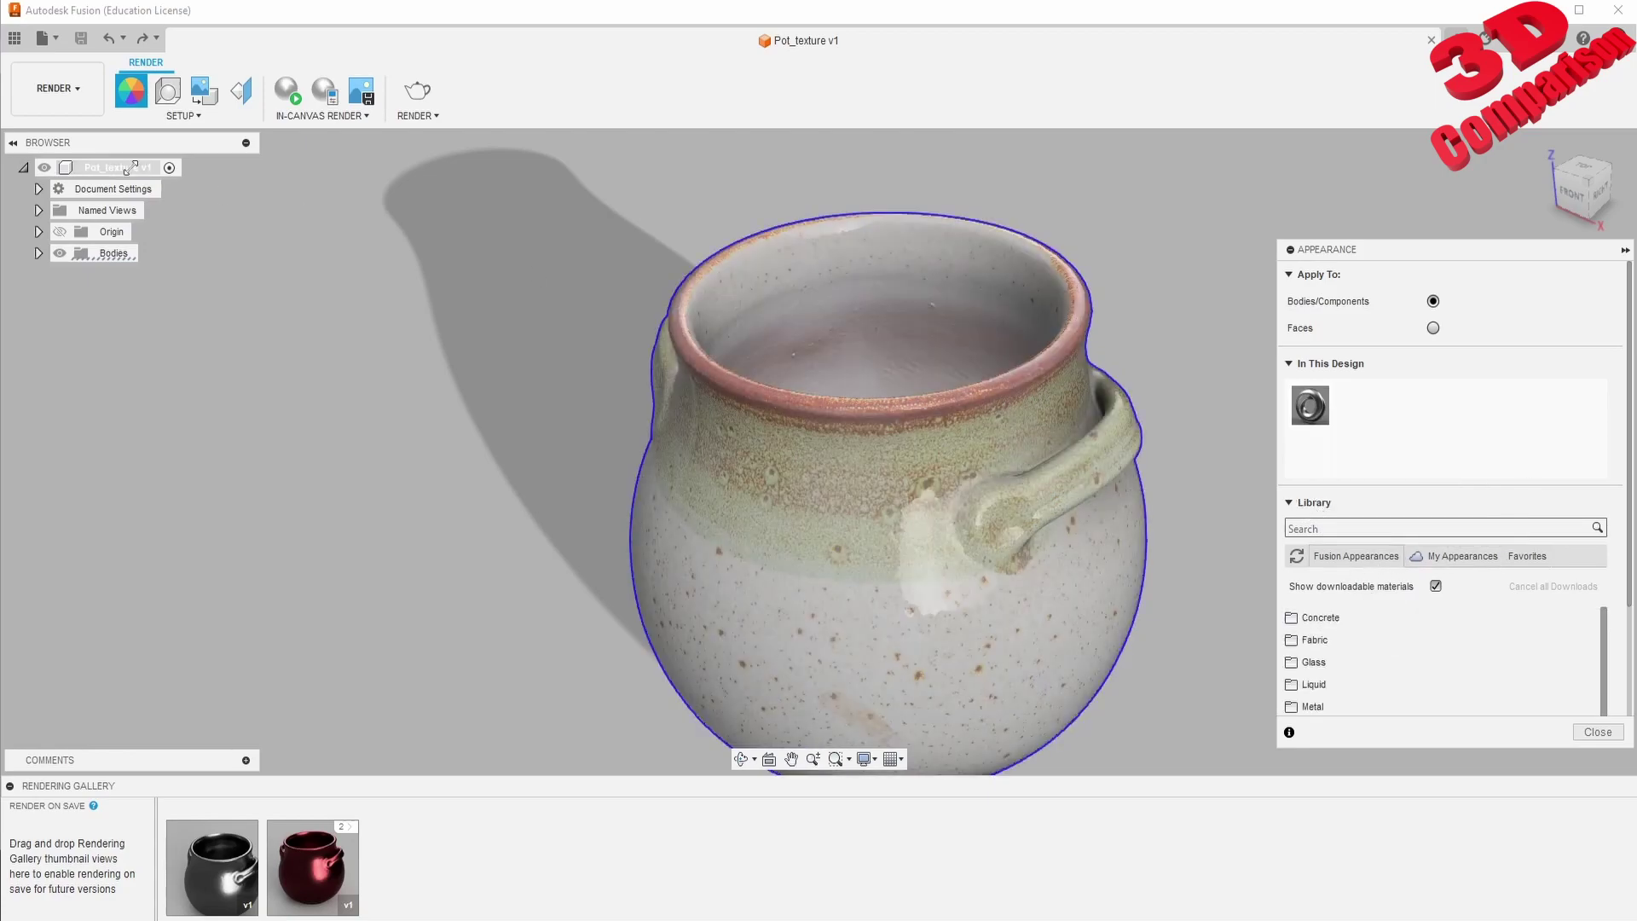
{"action": "left_click", "coordinate": [39, 188]}
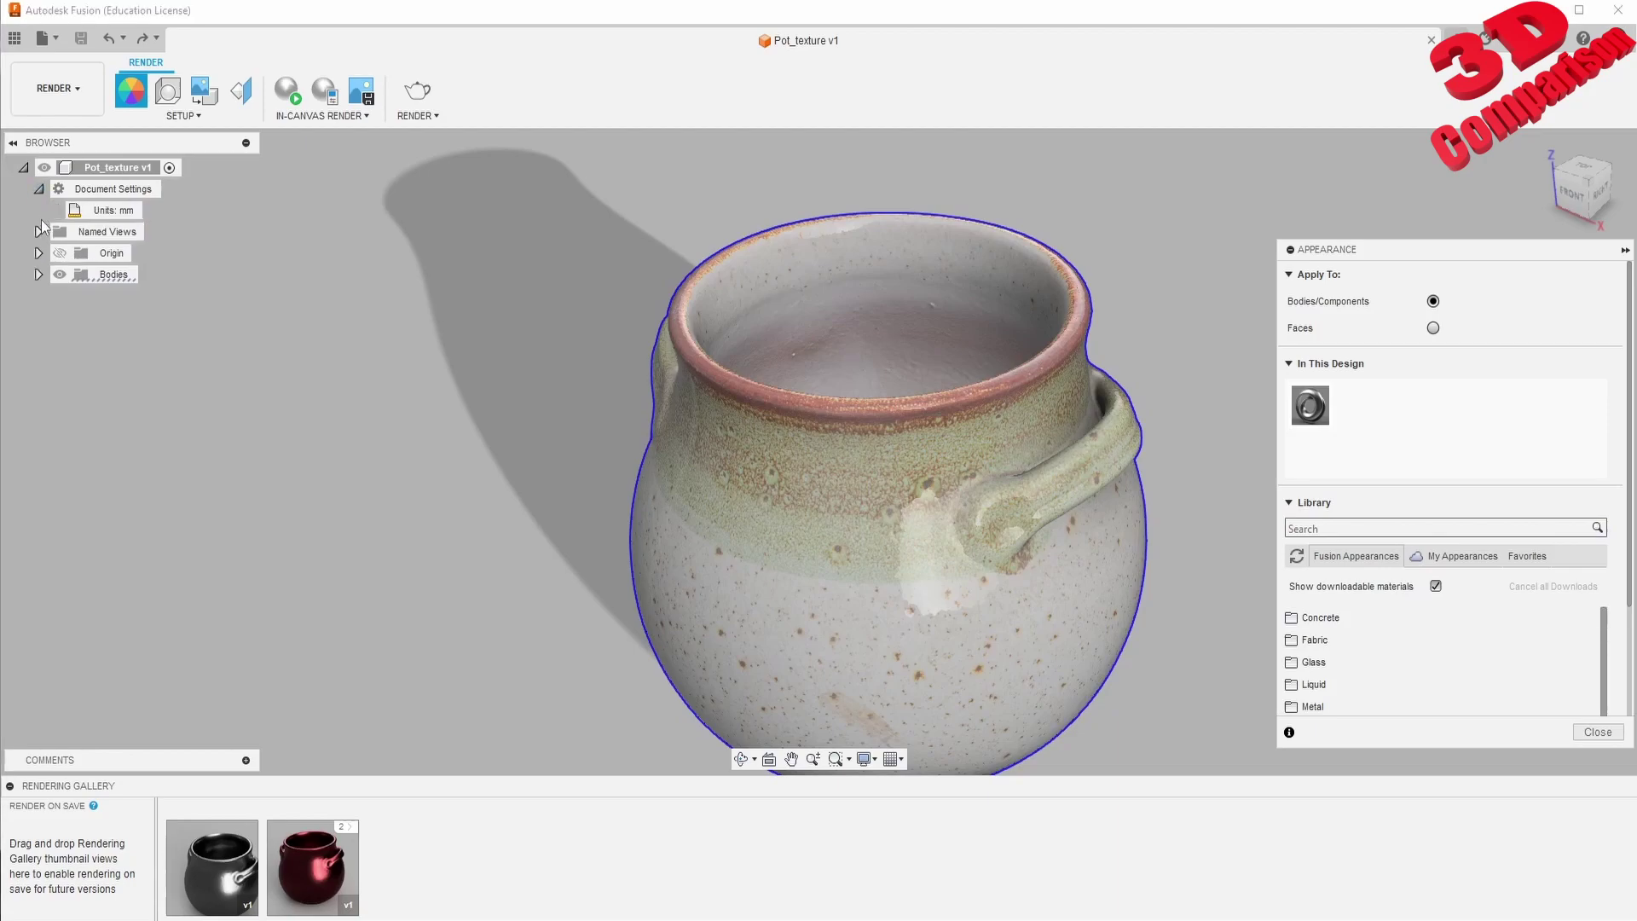
- Expand Named Views, Origin and Bodies, and select the pot.obj body
{"action": "left_click", "coordinate": [40, 231]}
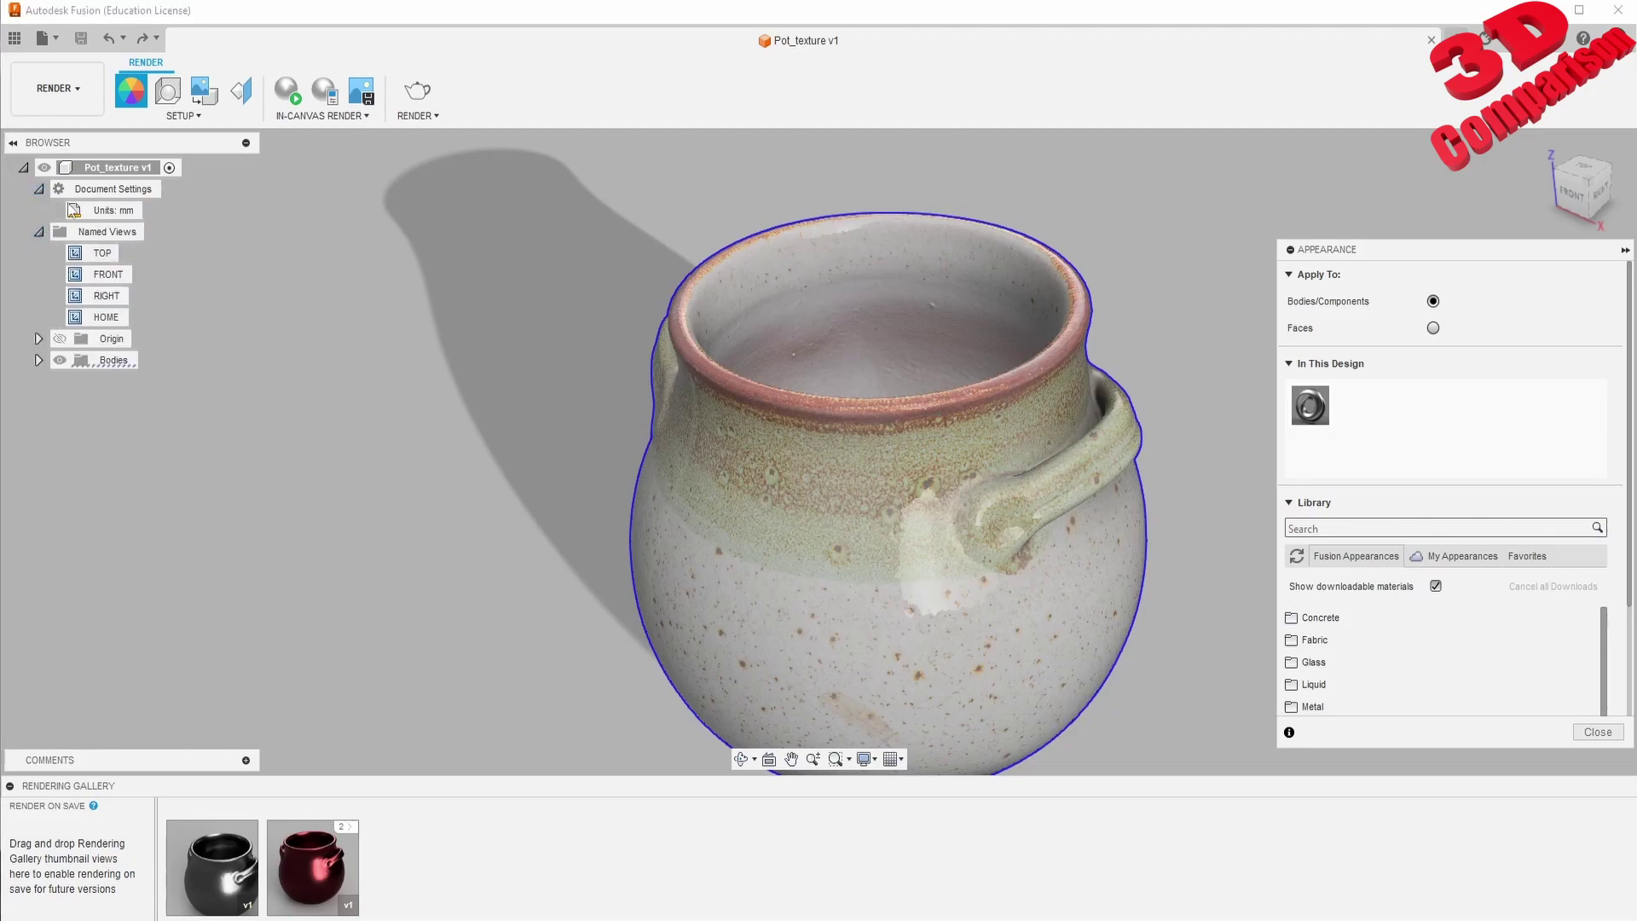
{"action": "left_click", "coordinate": [38, 339]}
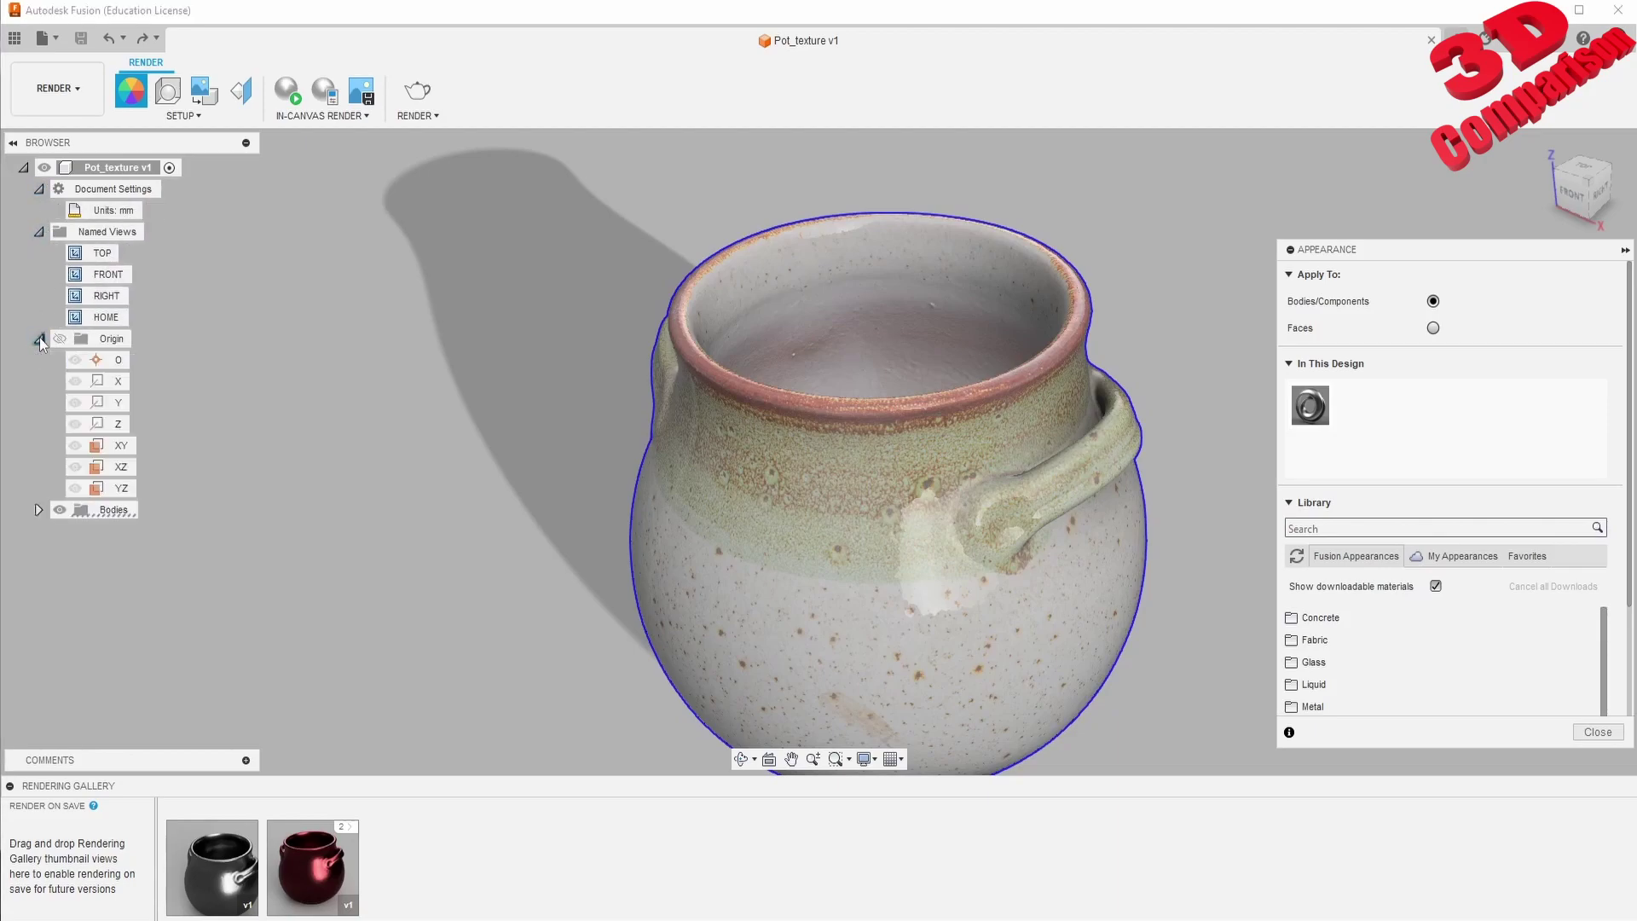
{"action": "left_click", "coordinate": [39, 510]}
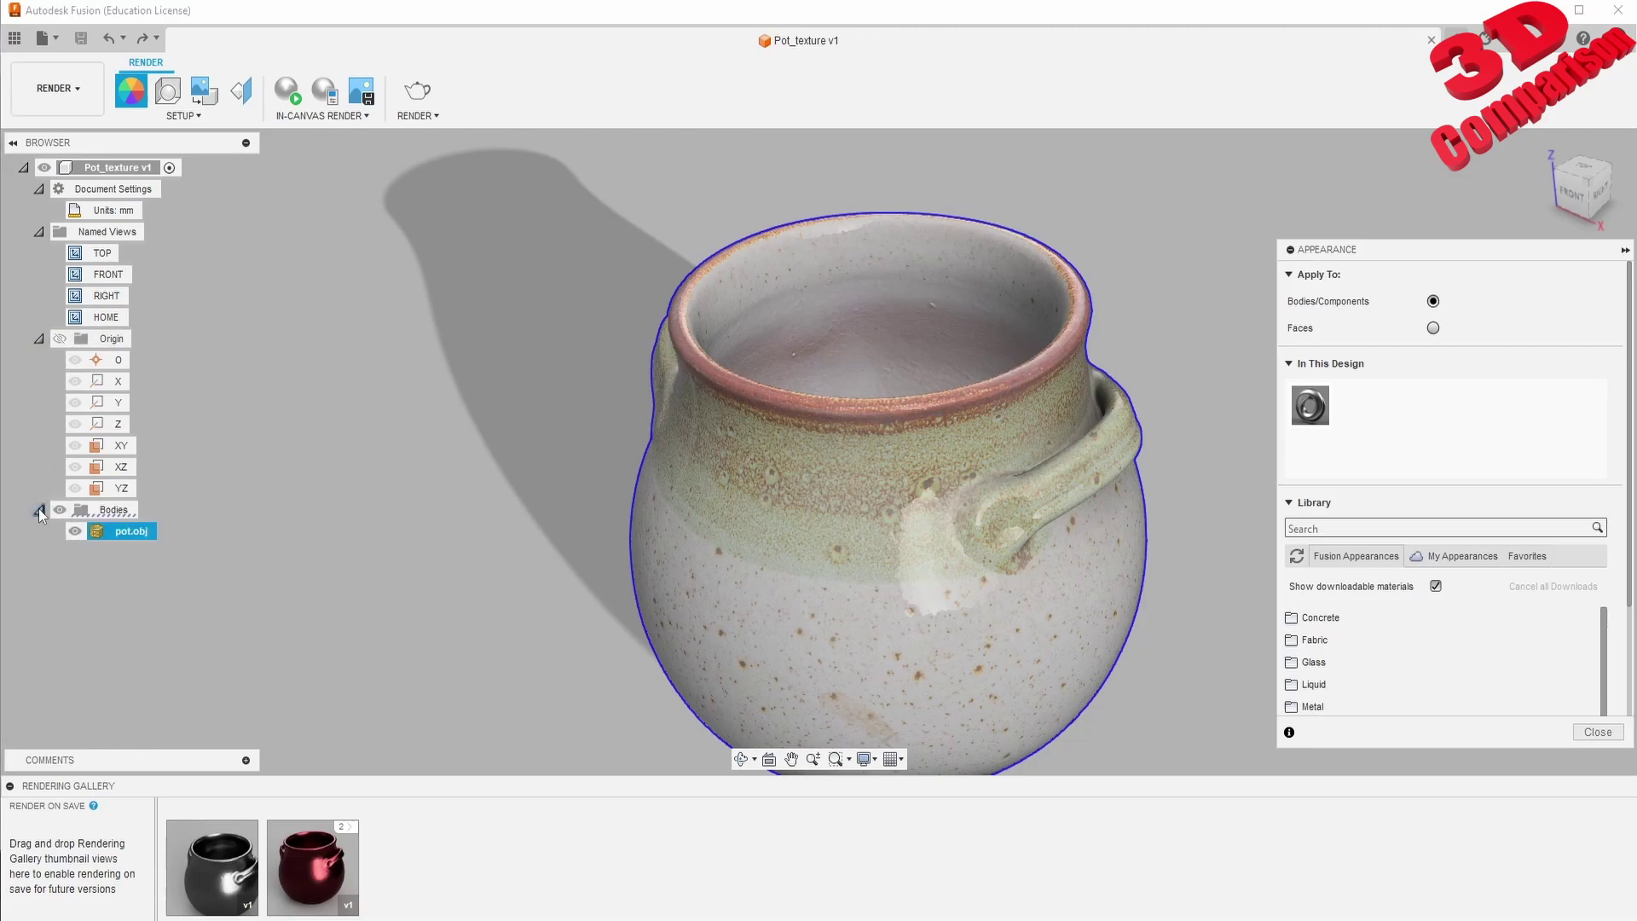
{"action": "left_click", "coordinate": [141, 536]}
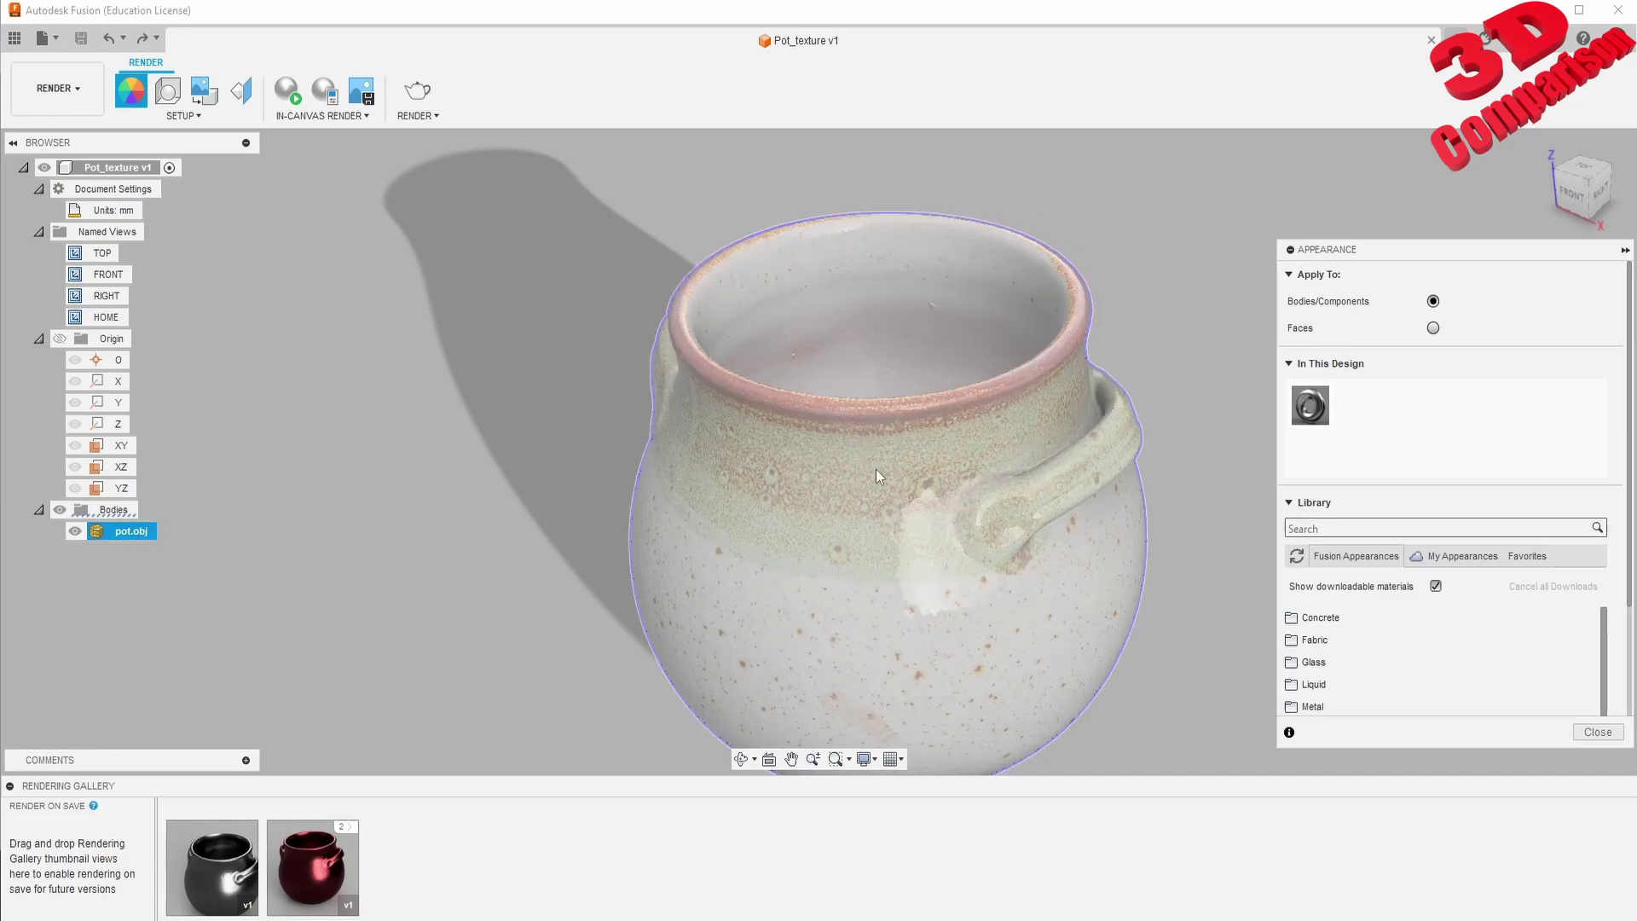
- Download the Fabric (White) appearance from the library's Fabric category
{"action": "left_click", "coordinate": [1346, 639]}
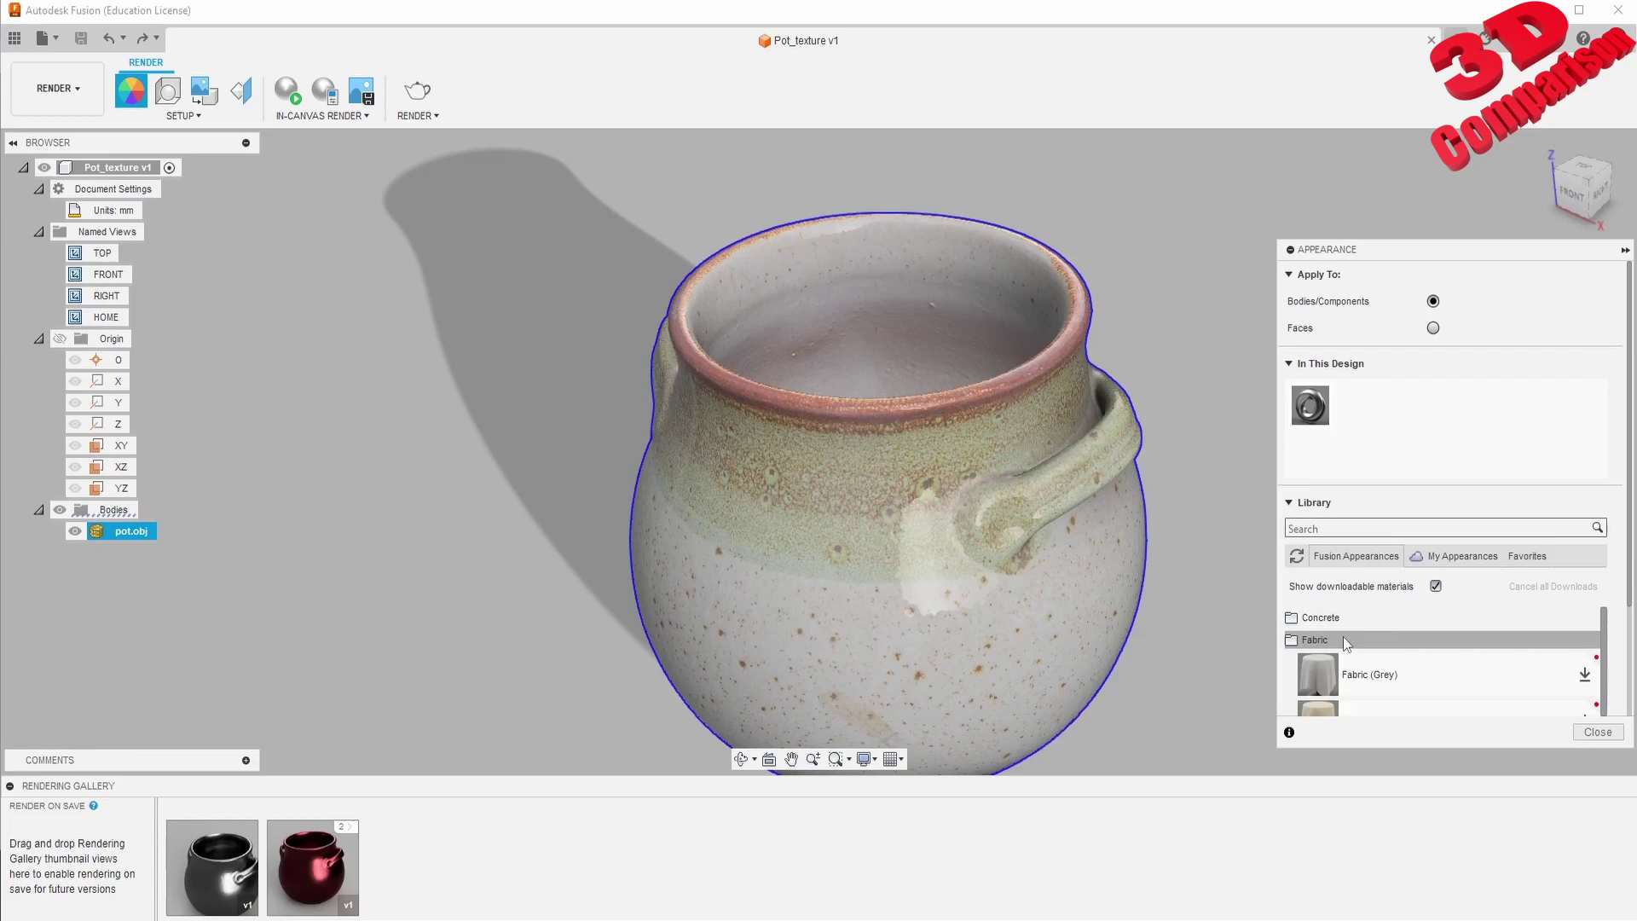
{"action": "scroll", "coordinate": [1421, 673], "scroll_direction": "down", "scroll_amount": 2}
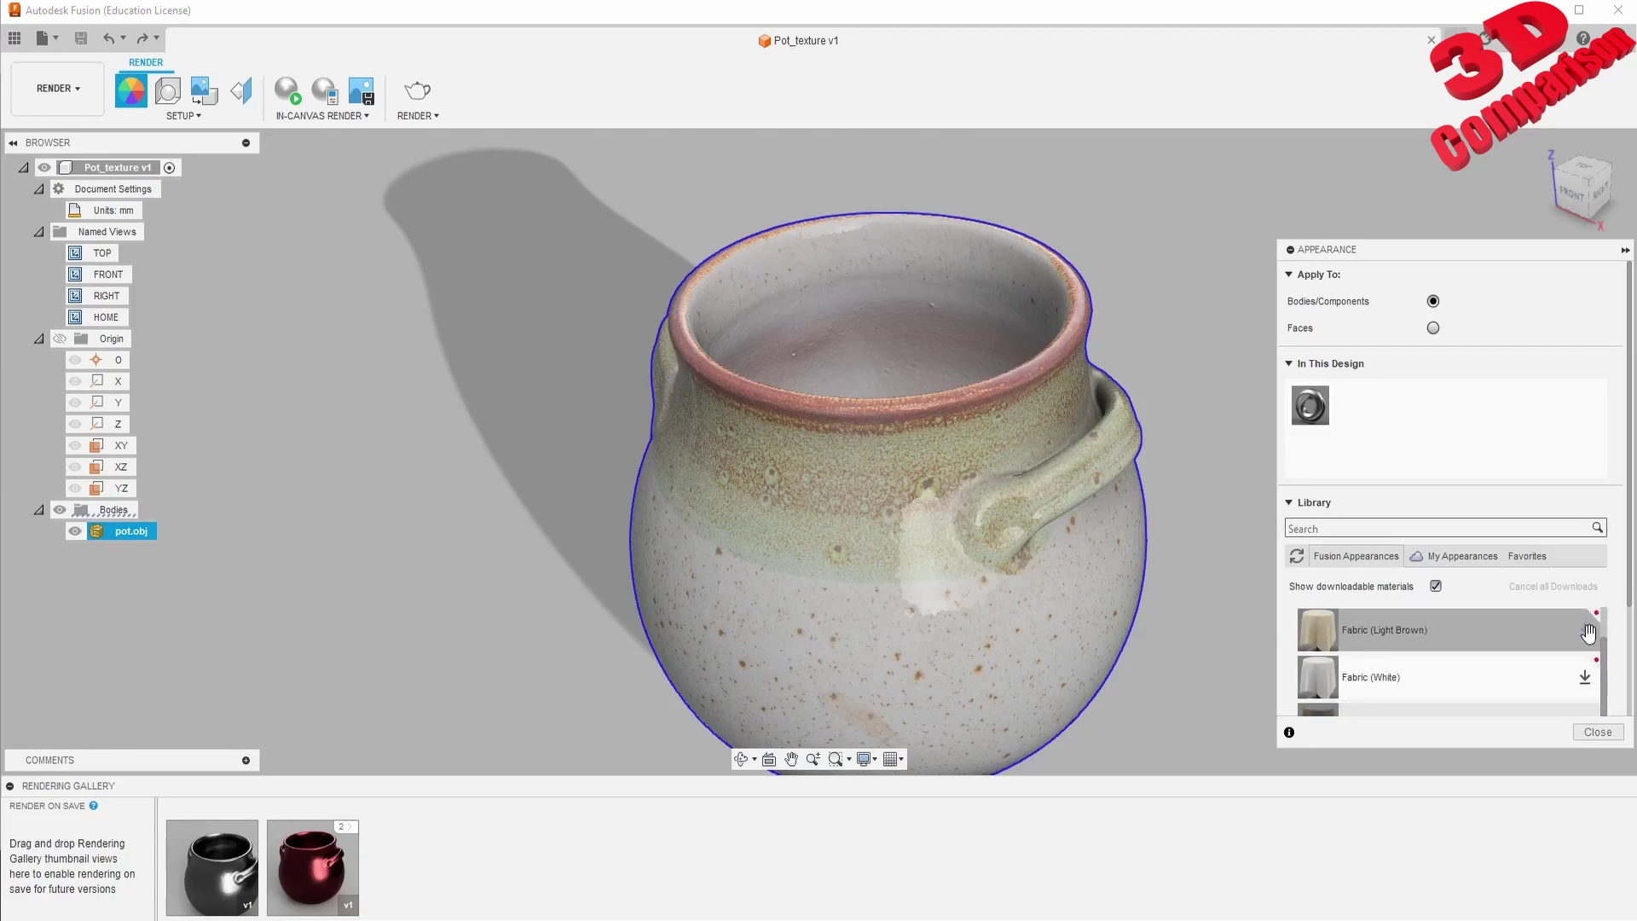
{"action": "left_click", "coordinate": [1584, 677]}
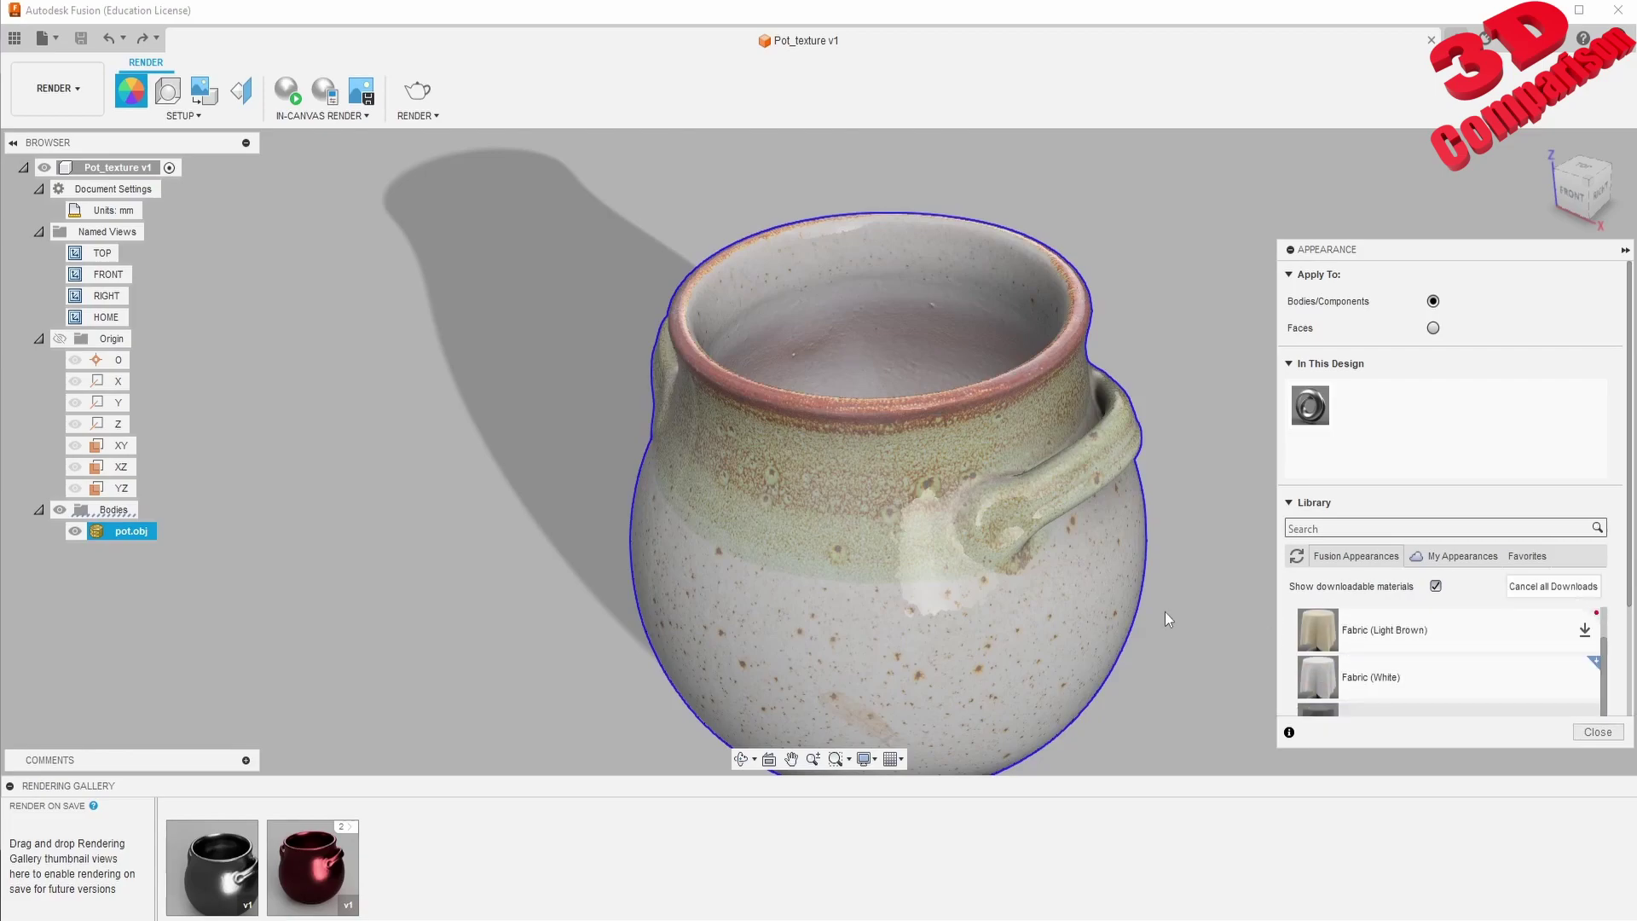
{"action": "left_click", "coordinate": [1573, 677]}
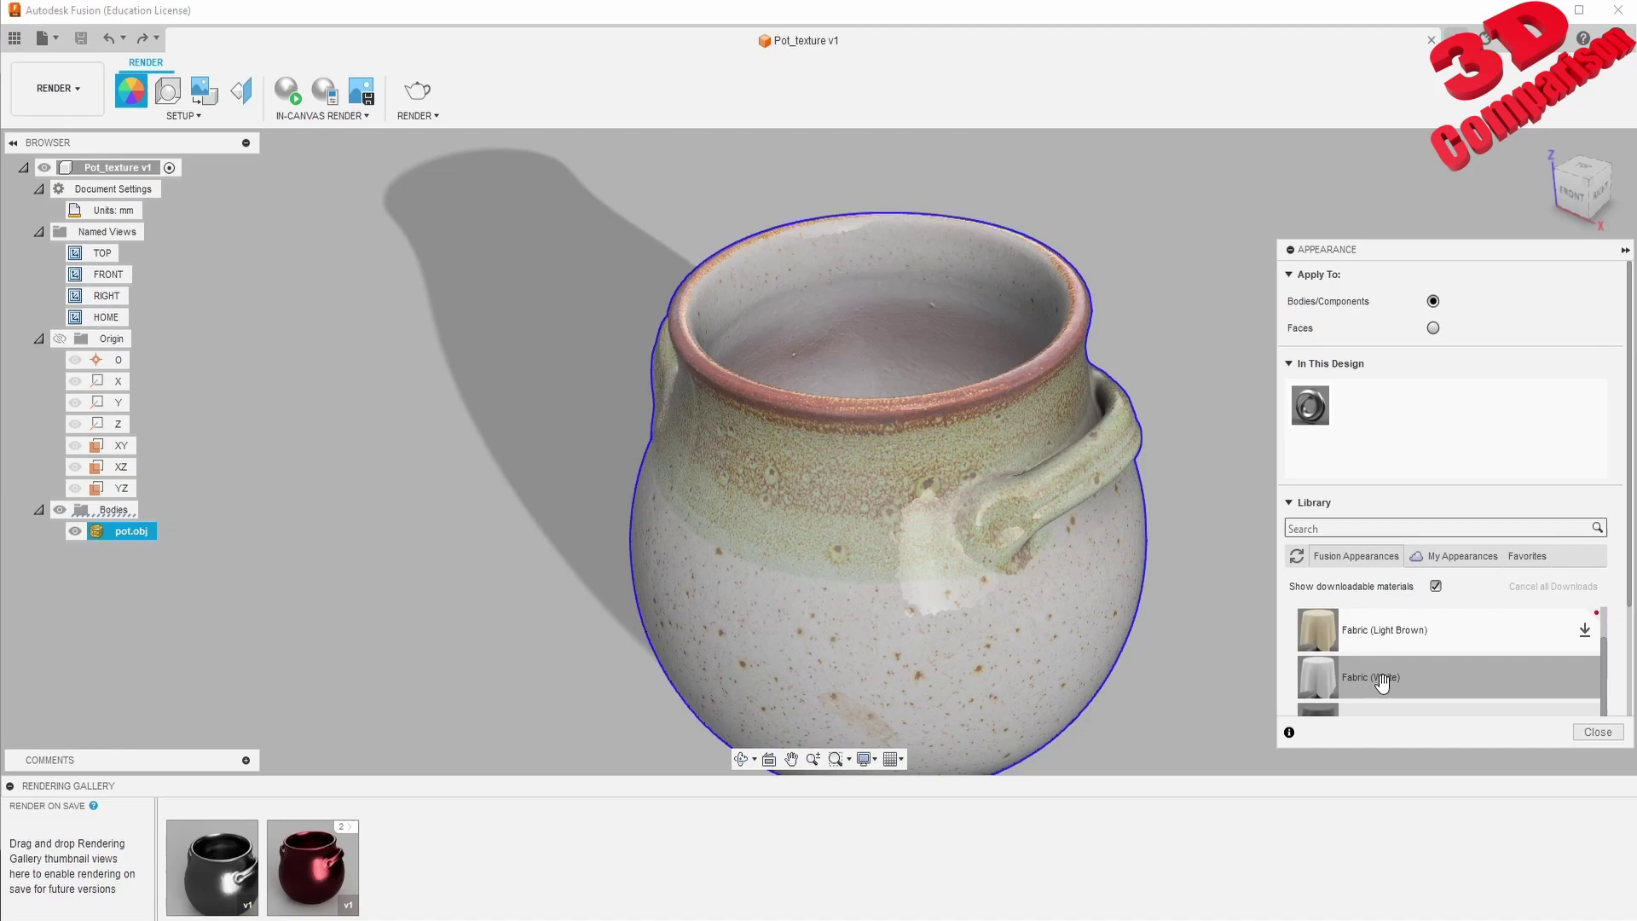
{"action": "left_click_drag", "start_coordinate": [1364, 677], "coordinate": [948, 534]}
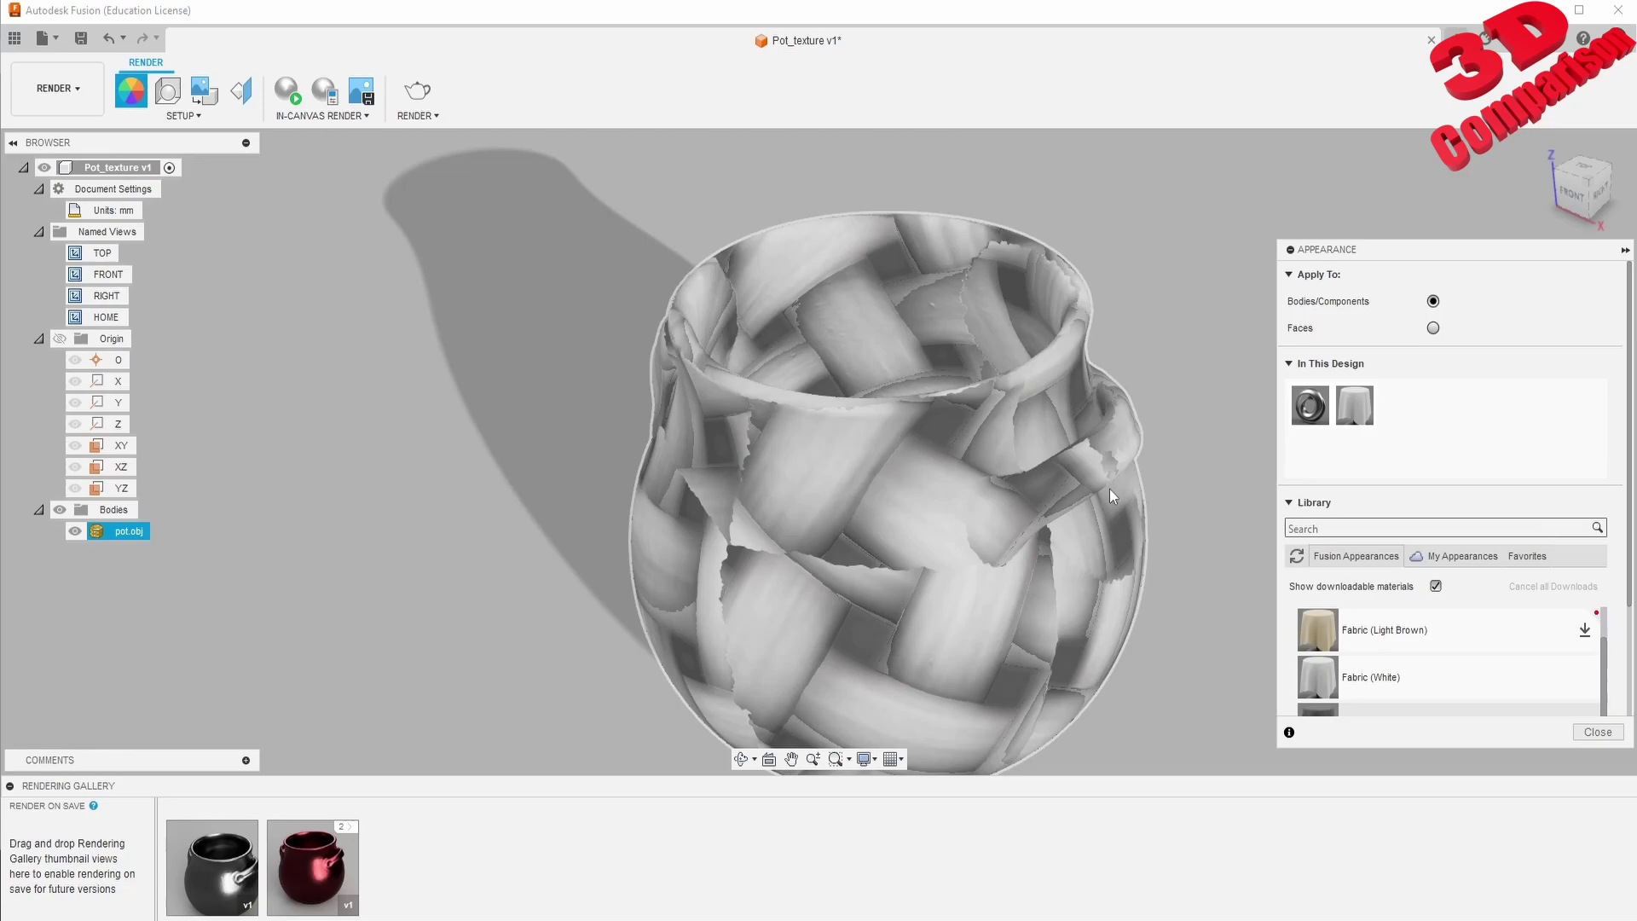
{"action": "right_click", "coordinate": [1307, 412]}
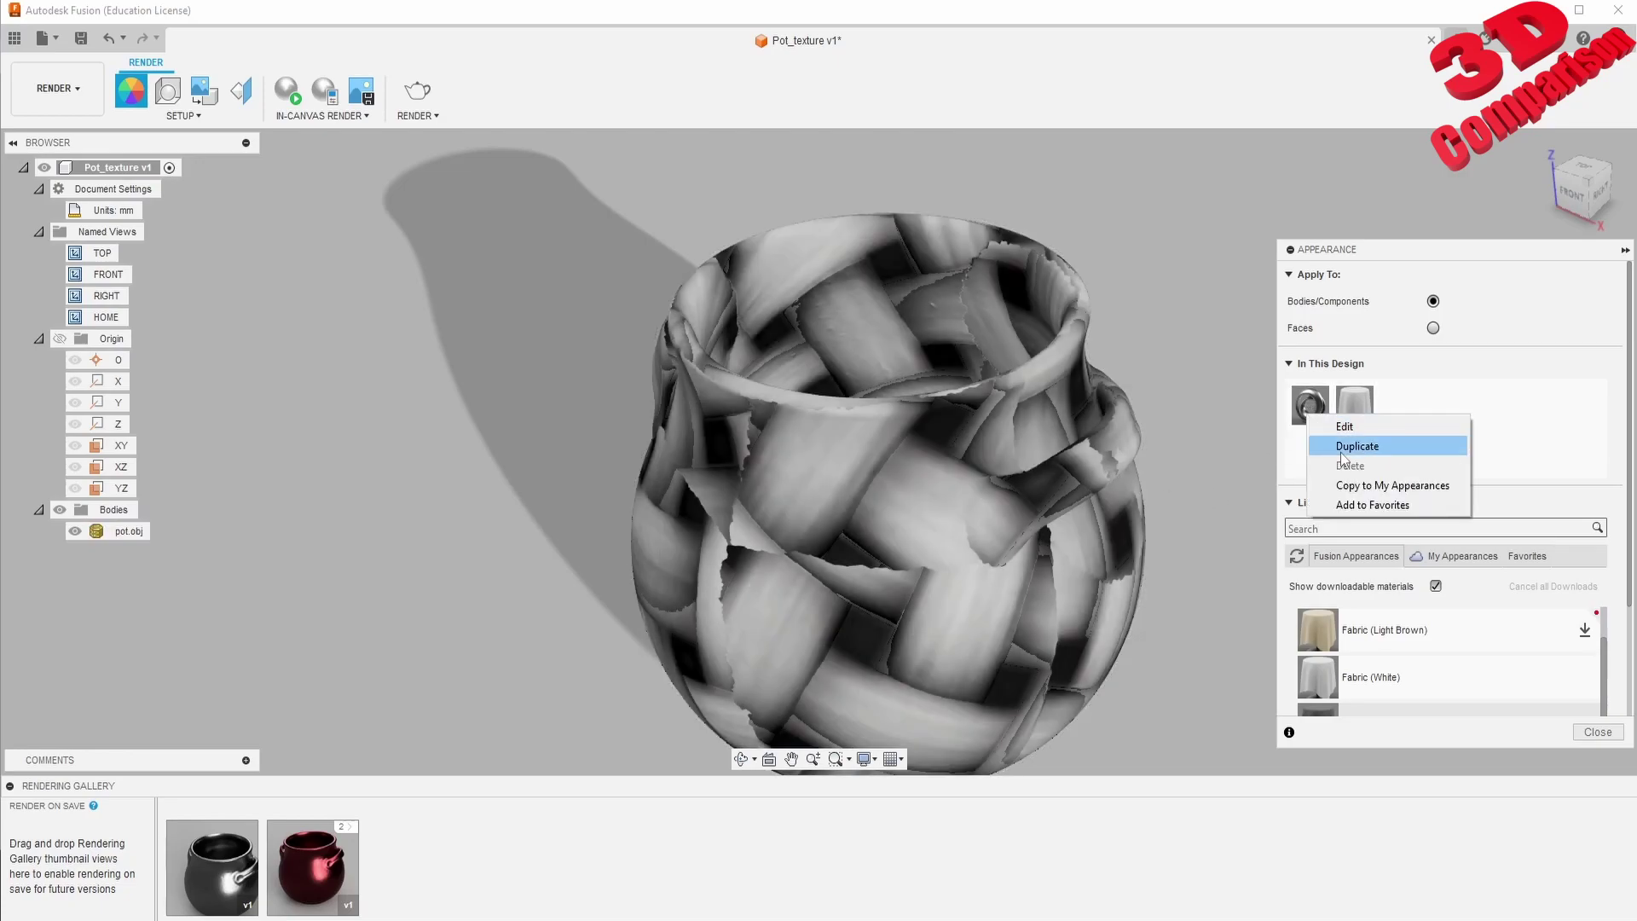
{"action": "key", "text": "Escape"}
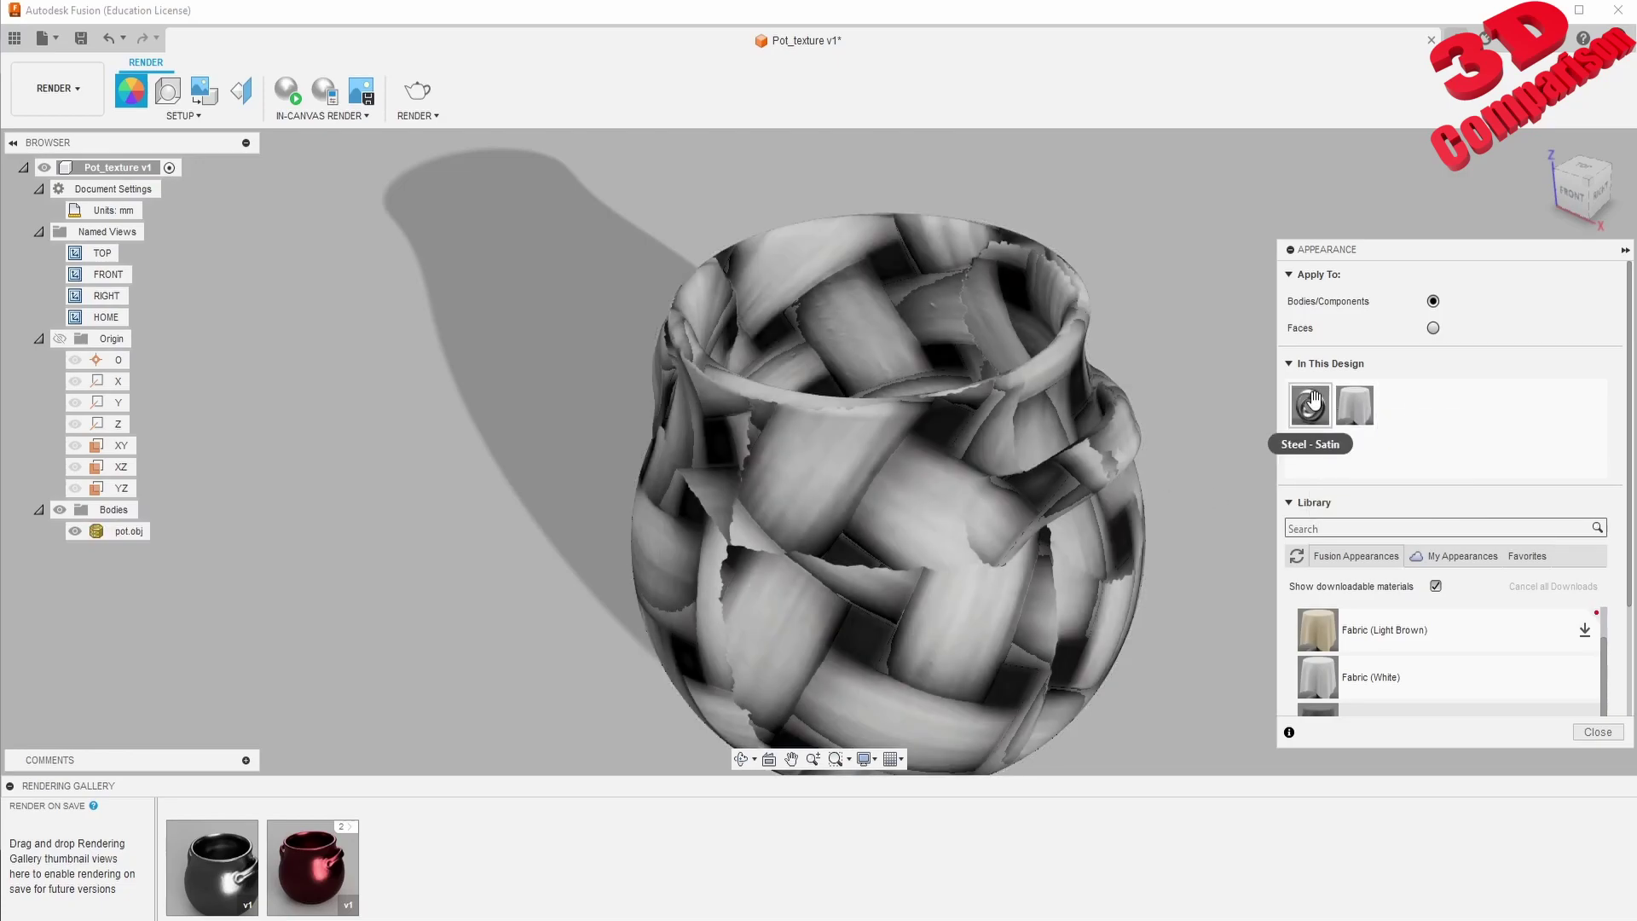
{"action": "right_click", "coordinate": [1317, 407]}
{"action": "key", "text": "Escape"}
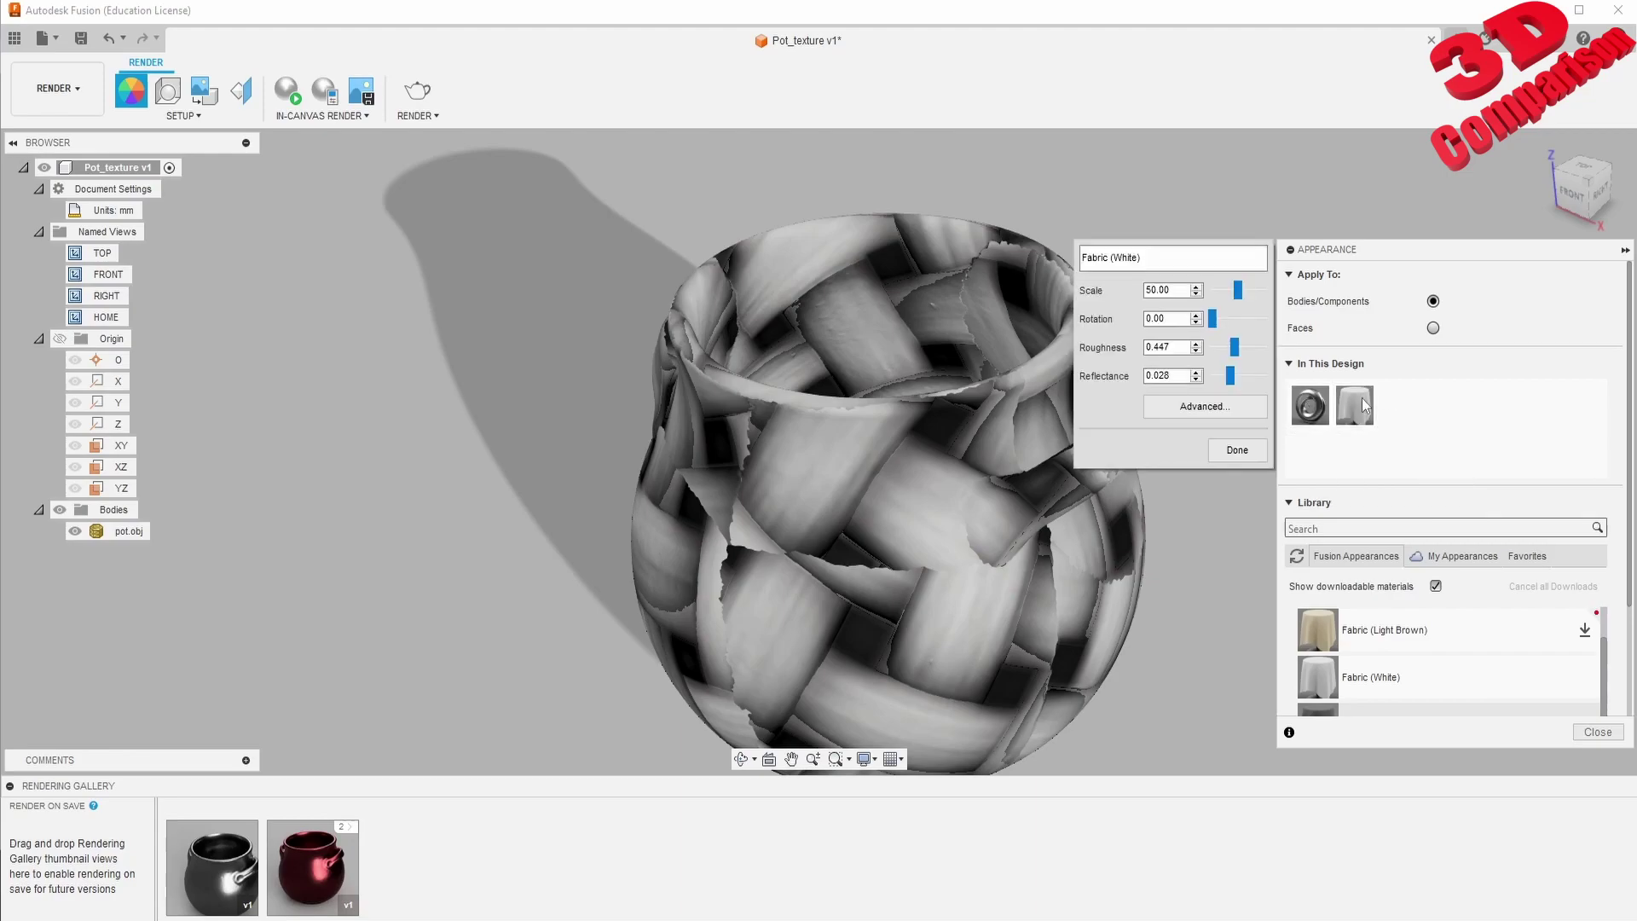
{"action": "right_click", "coordinate": [1365, 404]}
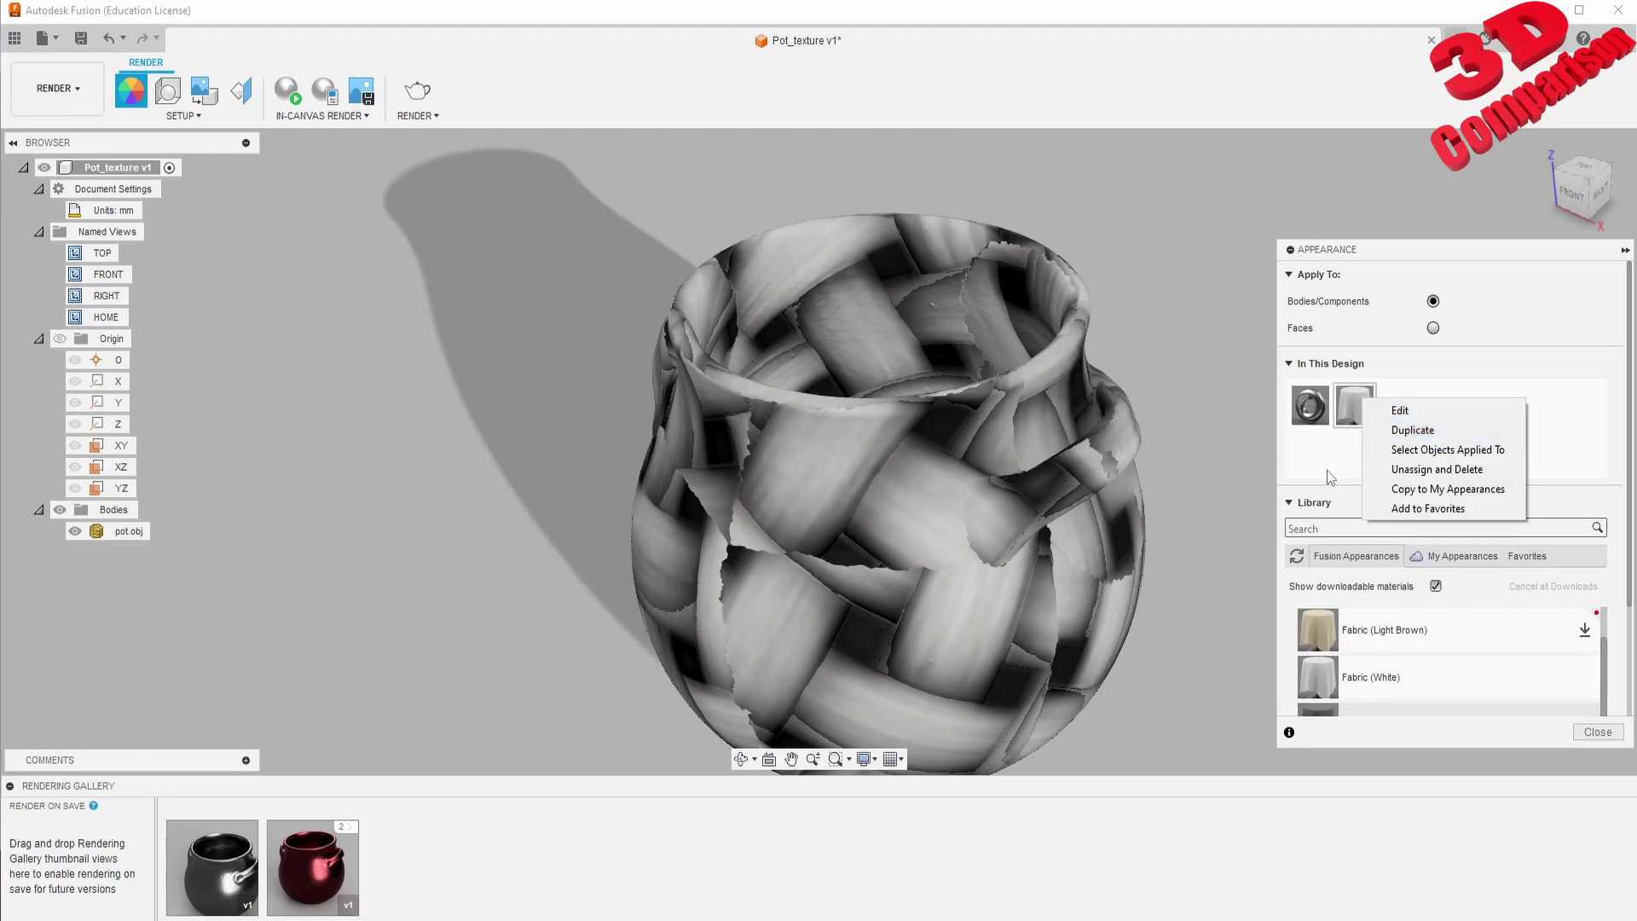
{"action": "left_click", "coordinate": [1416, 470]}
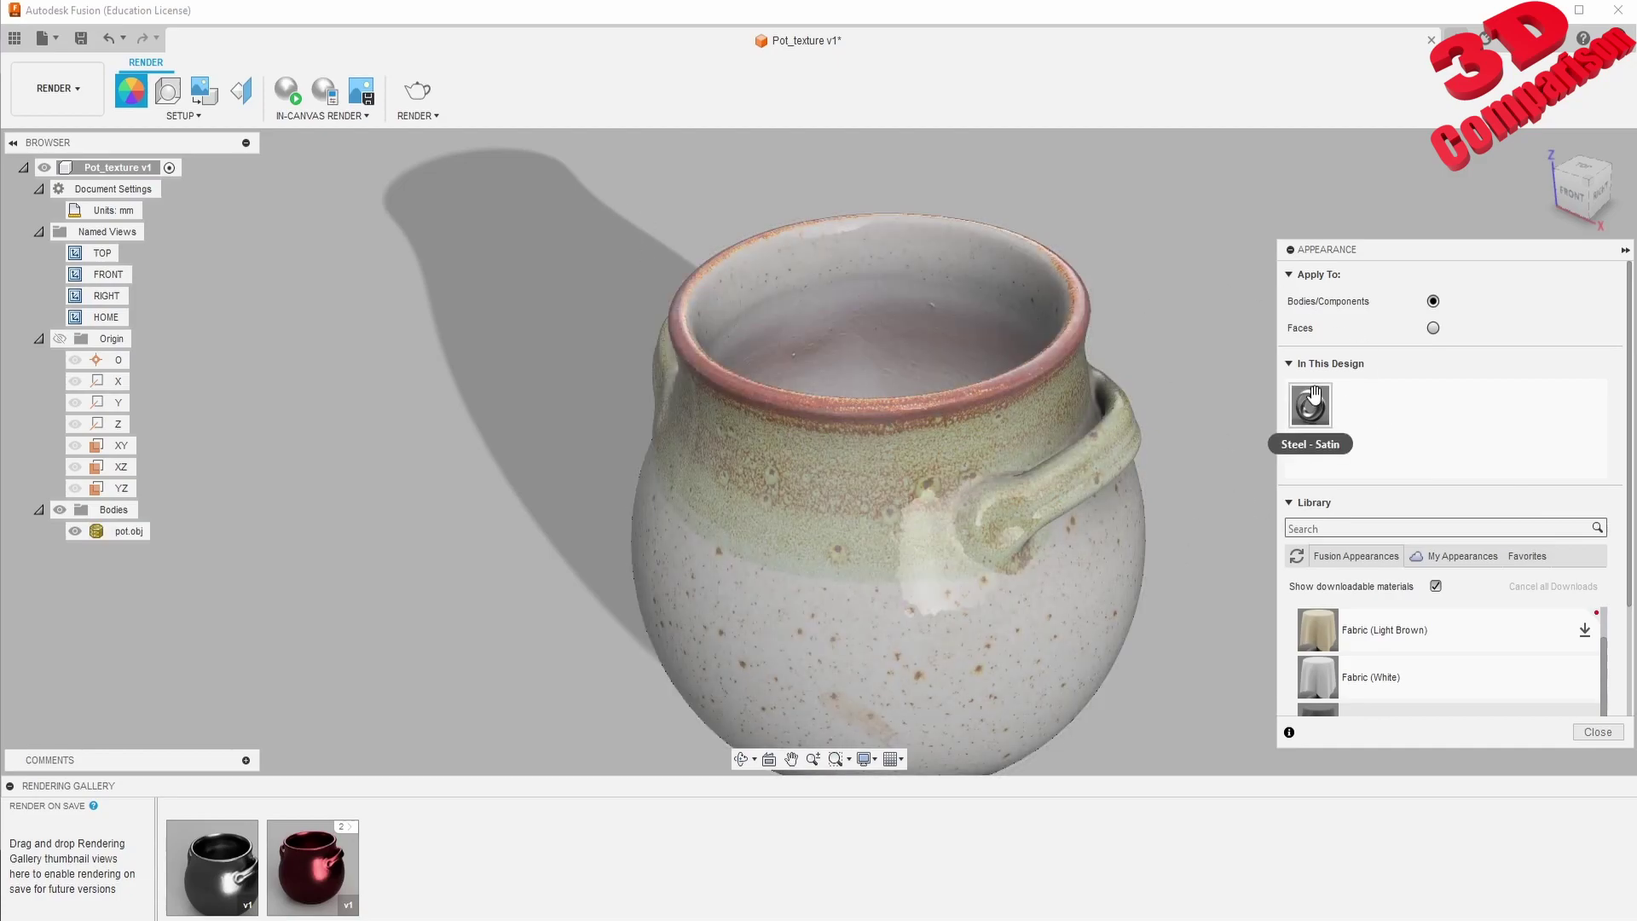
{"action": "right_click", "coordinate": [1317, 403]}
{"action": "left_click", "coordinate": [1310, 406]}
{"action": "double_click", "coordinate": [1311, 405]}
{"action": "left_click", "coordinate": [1198, 529]}
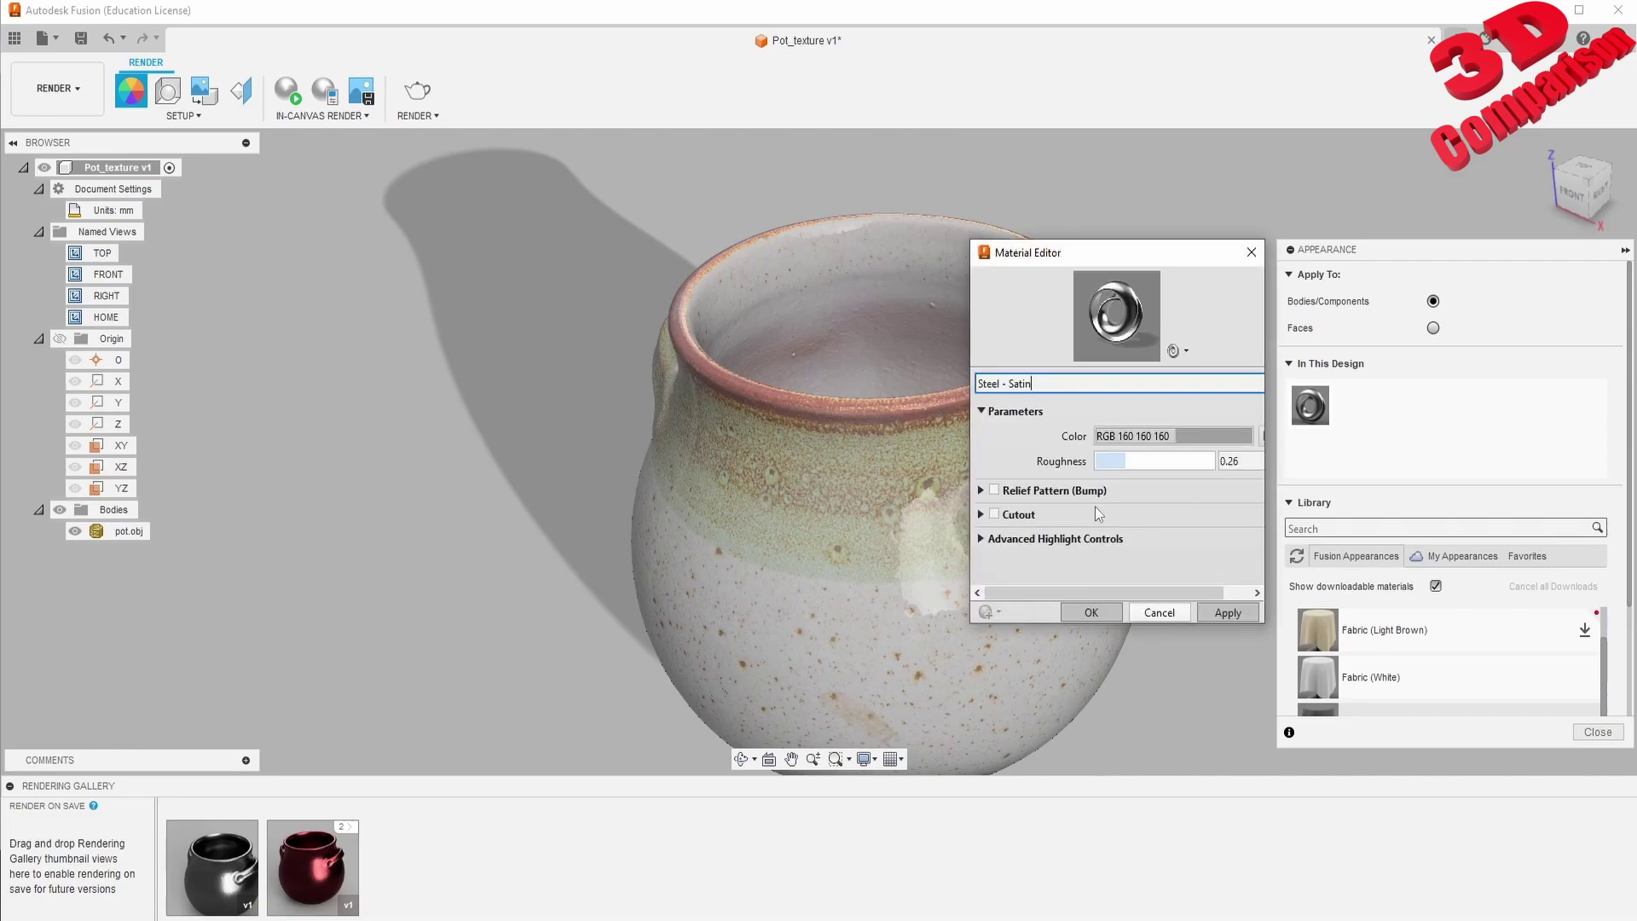
{"action": "left_click", "coordinate": [981, 540]}
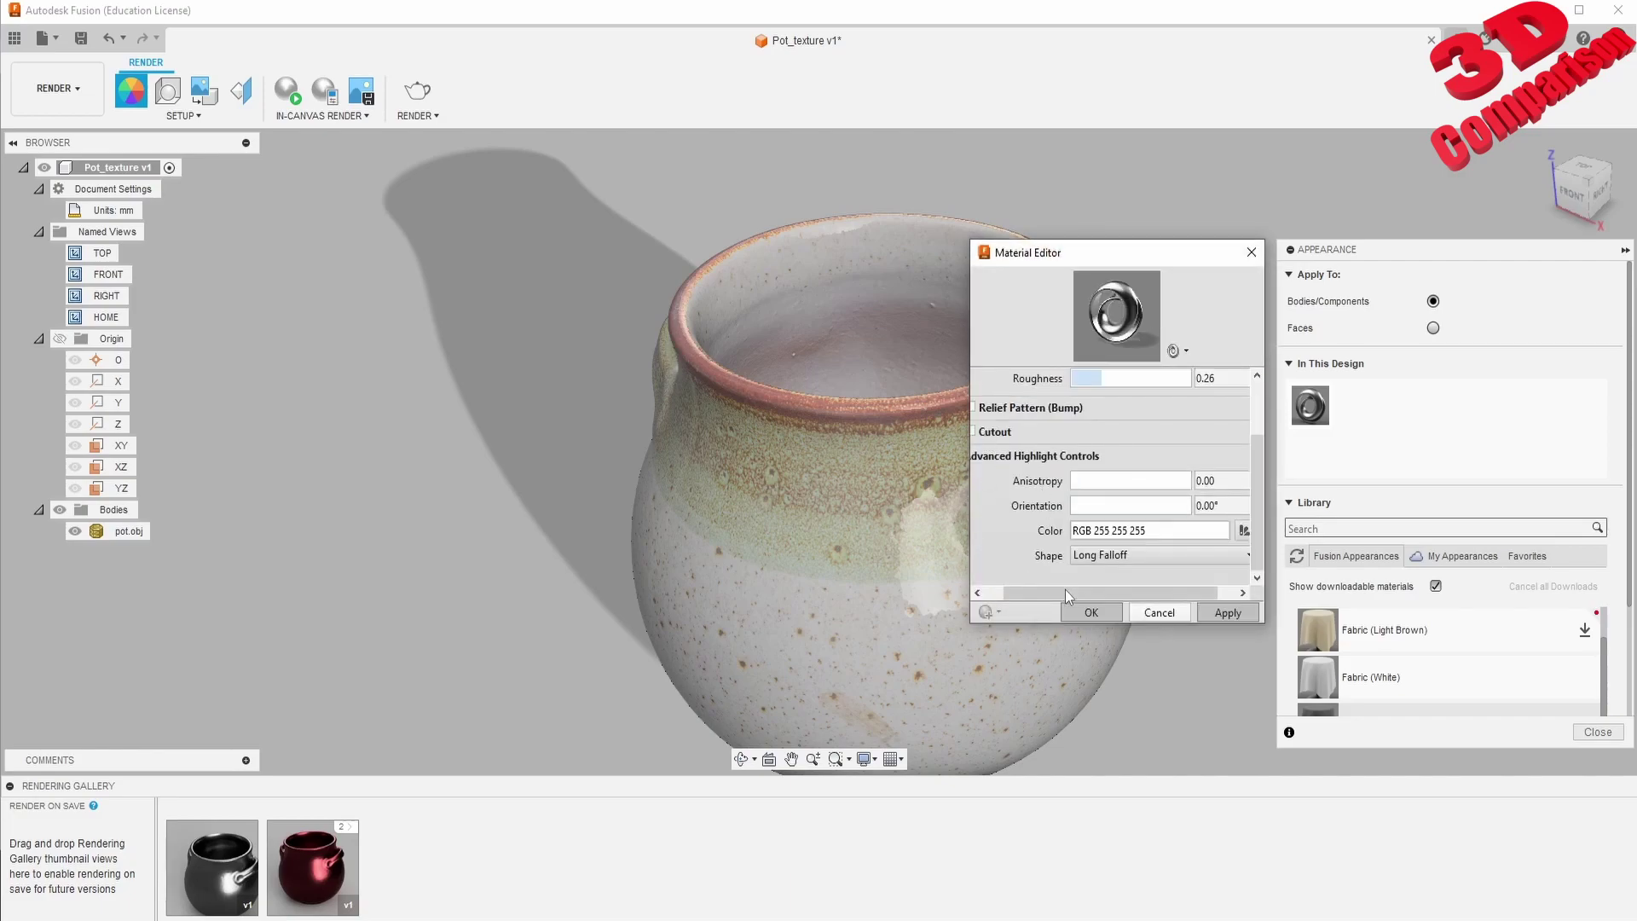
{"action": "left_click_drag", "start_coordinate": [1066, 592], "coordinate": [1046, 592]}
{"action": "left_click", "coordinate": [1251, 252]}
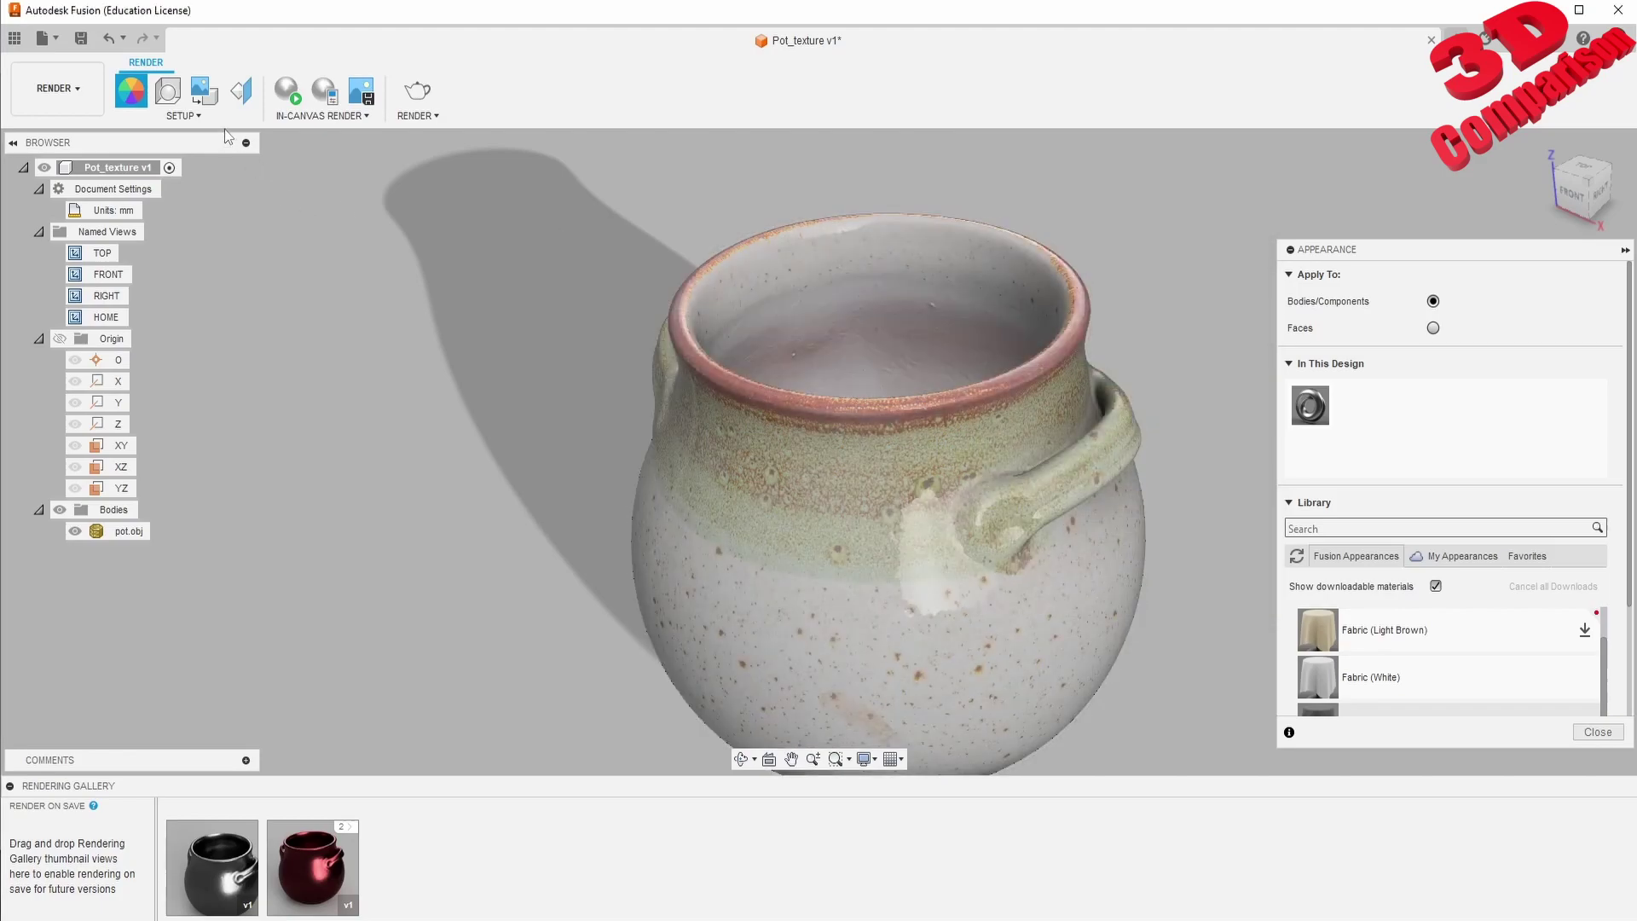
- Apply the Cool Light environment to the scene, then view environment, ground and camera settings
{"action": "left_click", "coordinate": [175, 93]}
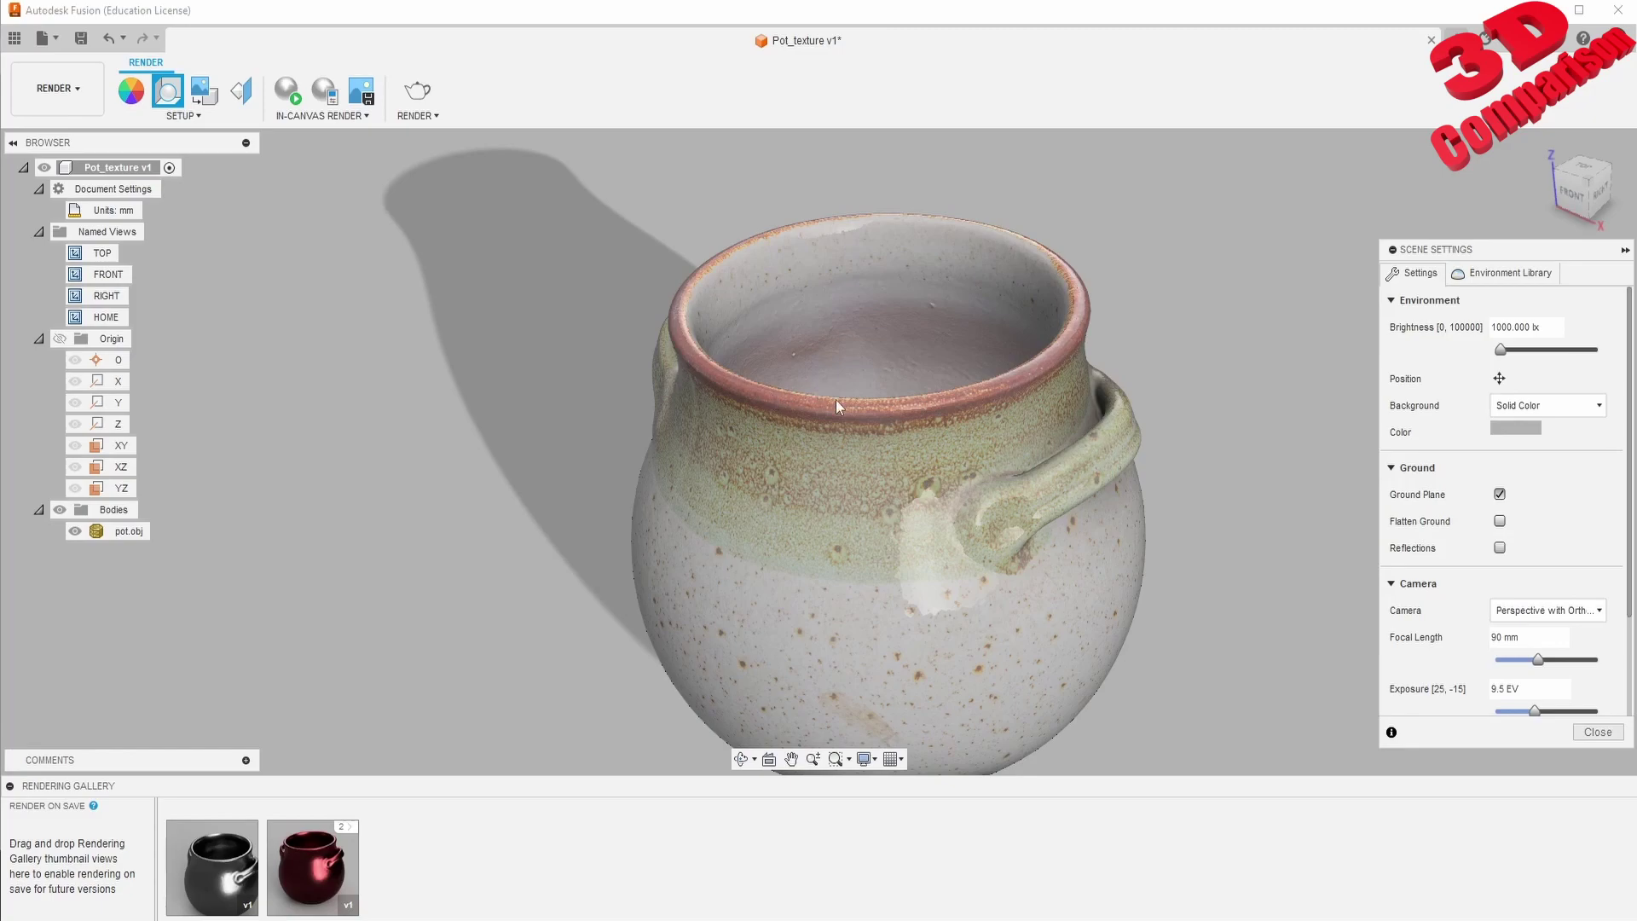
{"action": "left_click", "coordinate": [1501, 273]}
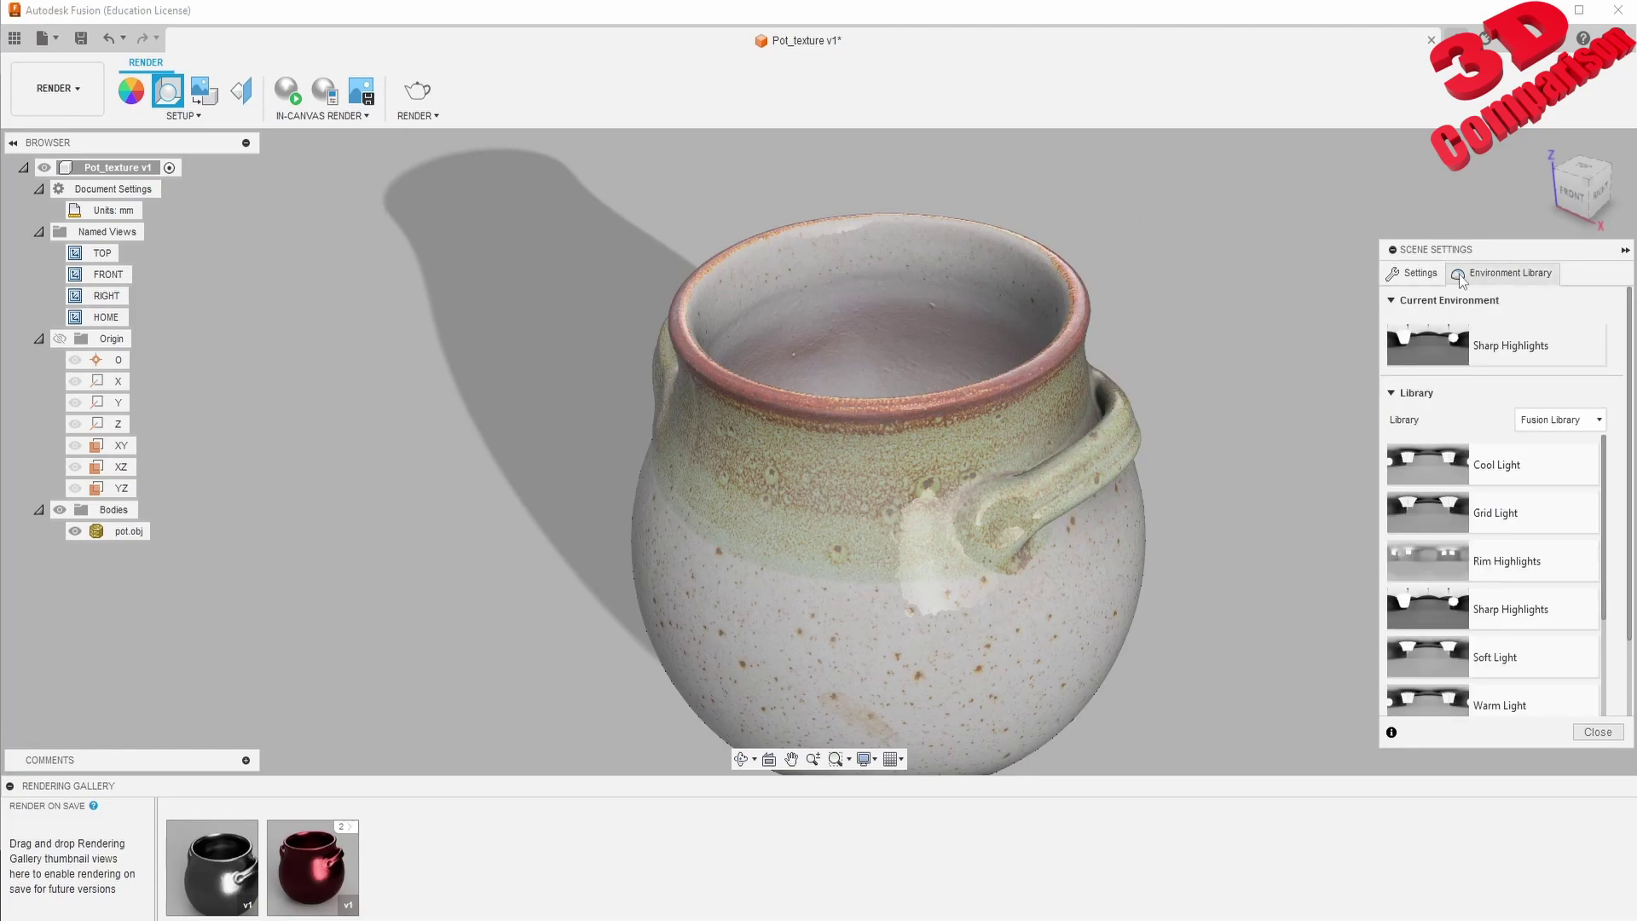
{"action": "left_click_drag", "start_coordinate": [1521, 463], "coordinate": [1283, 447]}
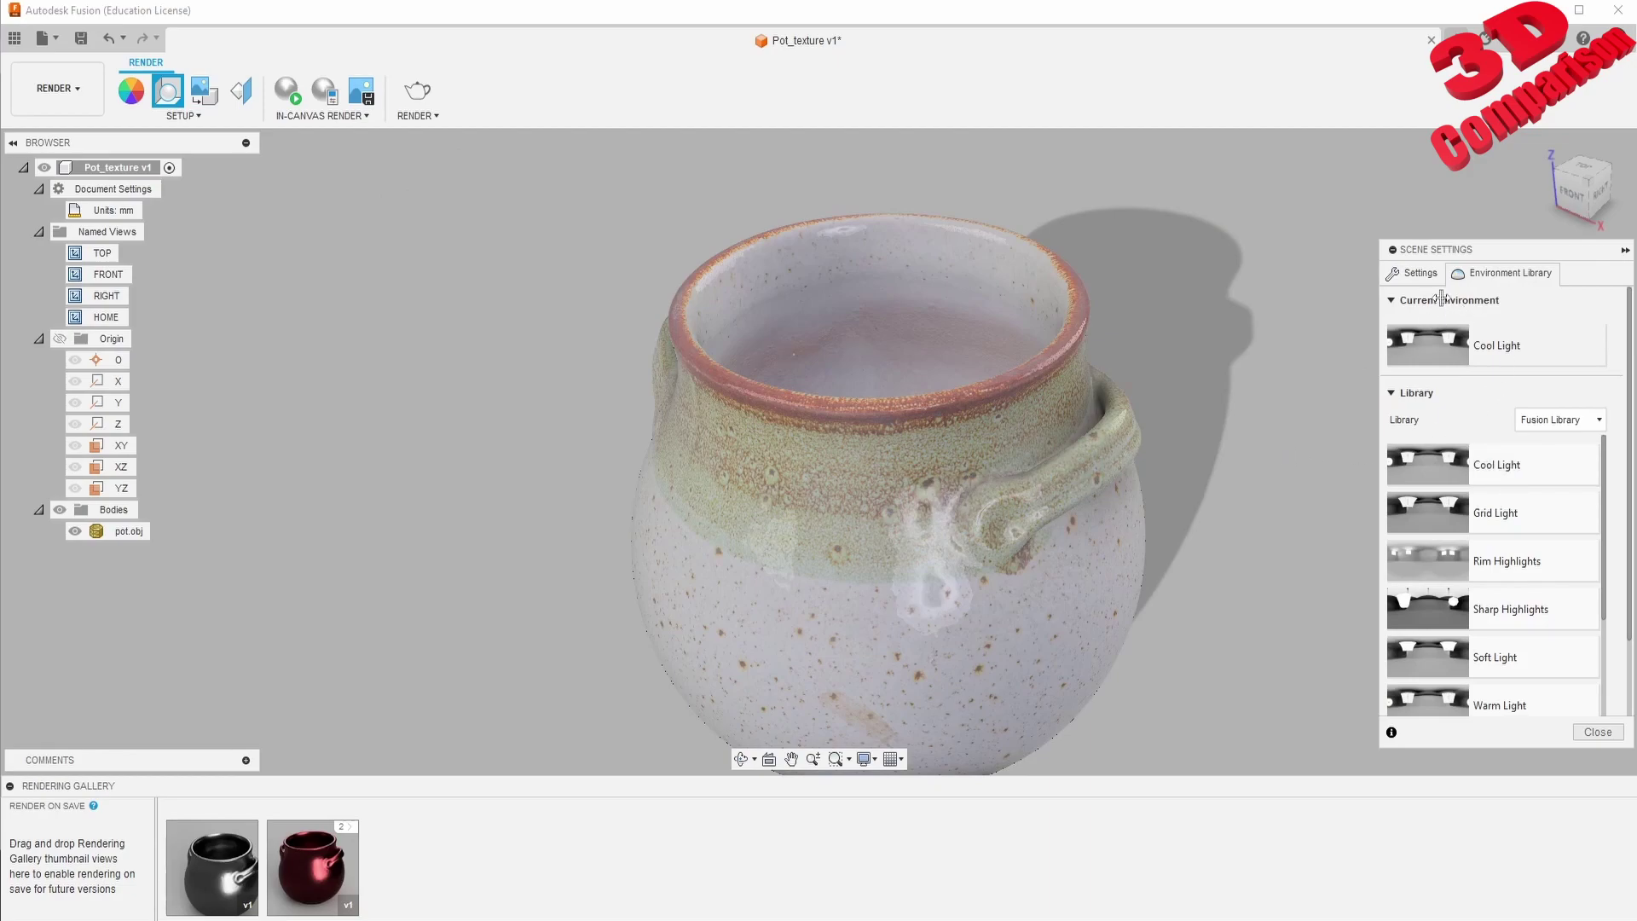
{"action": "left_click", "coordinate": [1416, 273]}
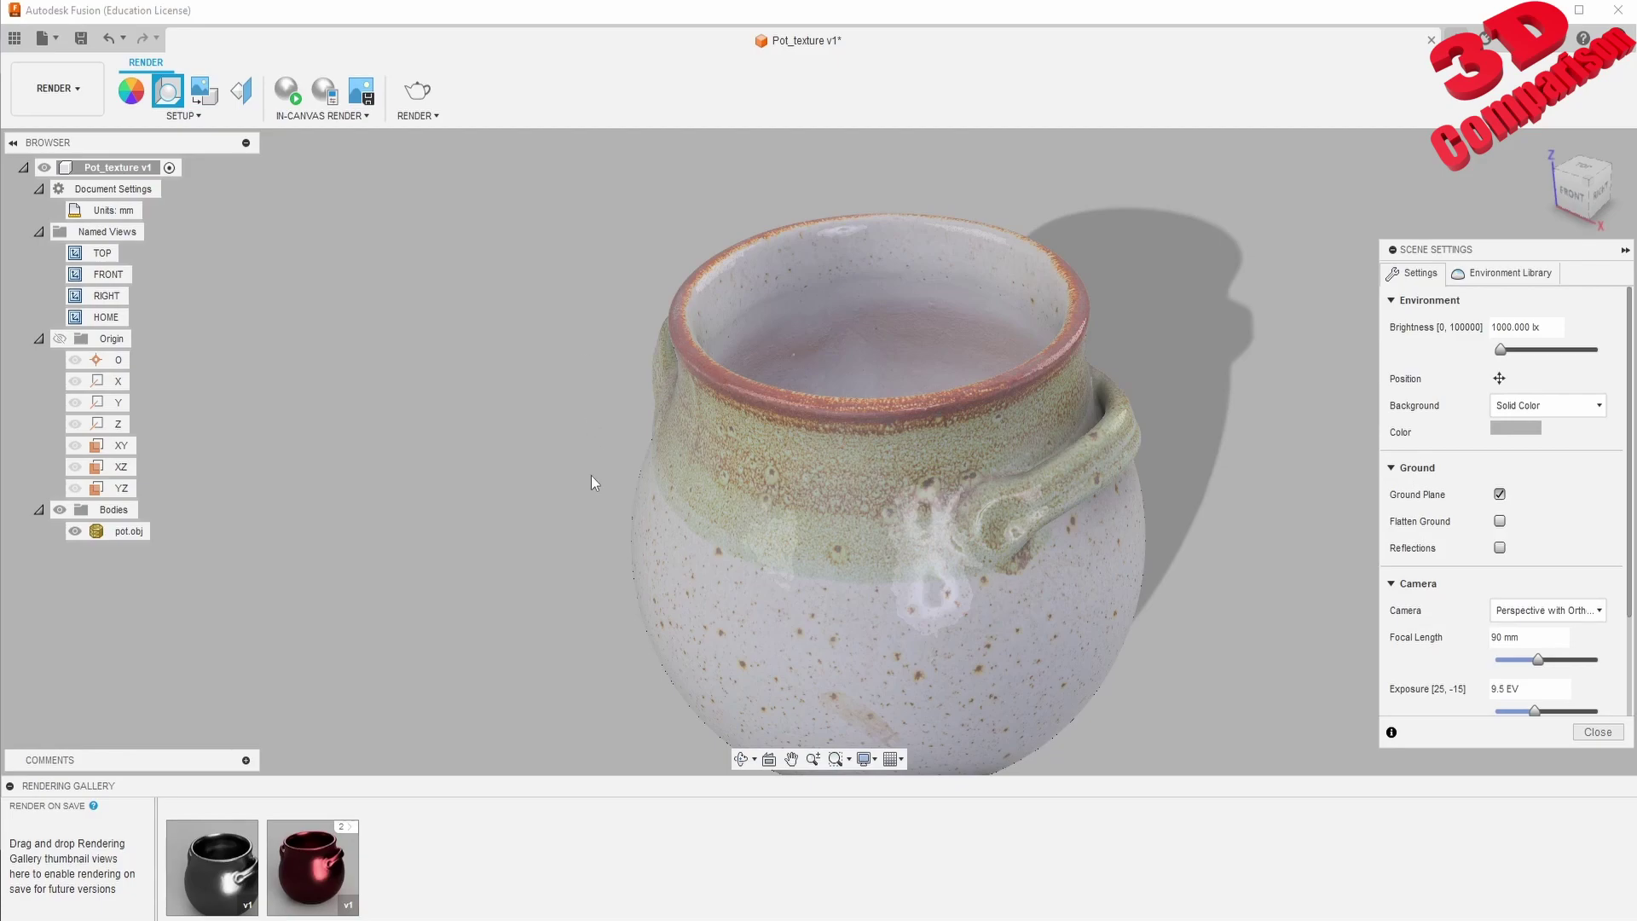
{"action": "mouse_move", "coordinate": [434, 919]}
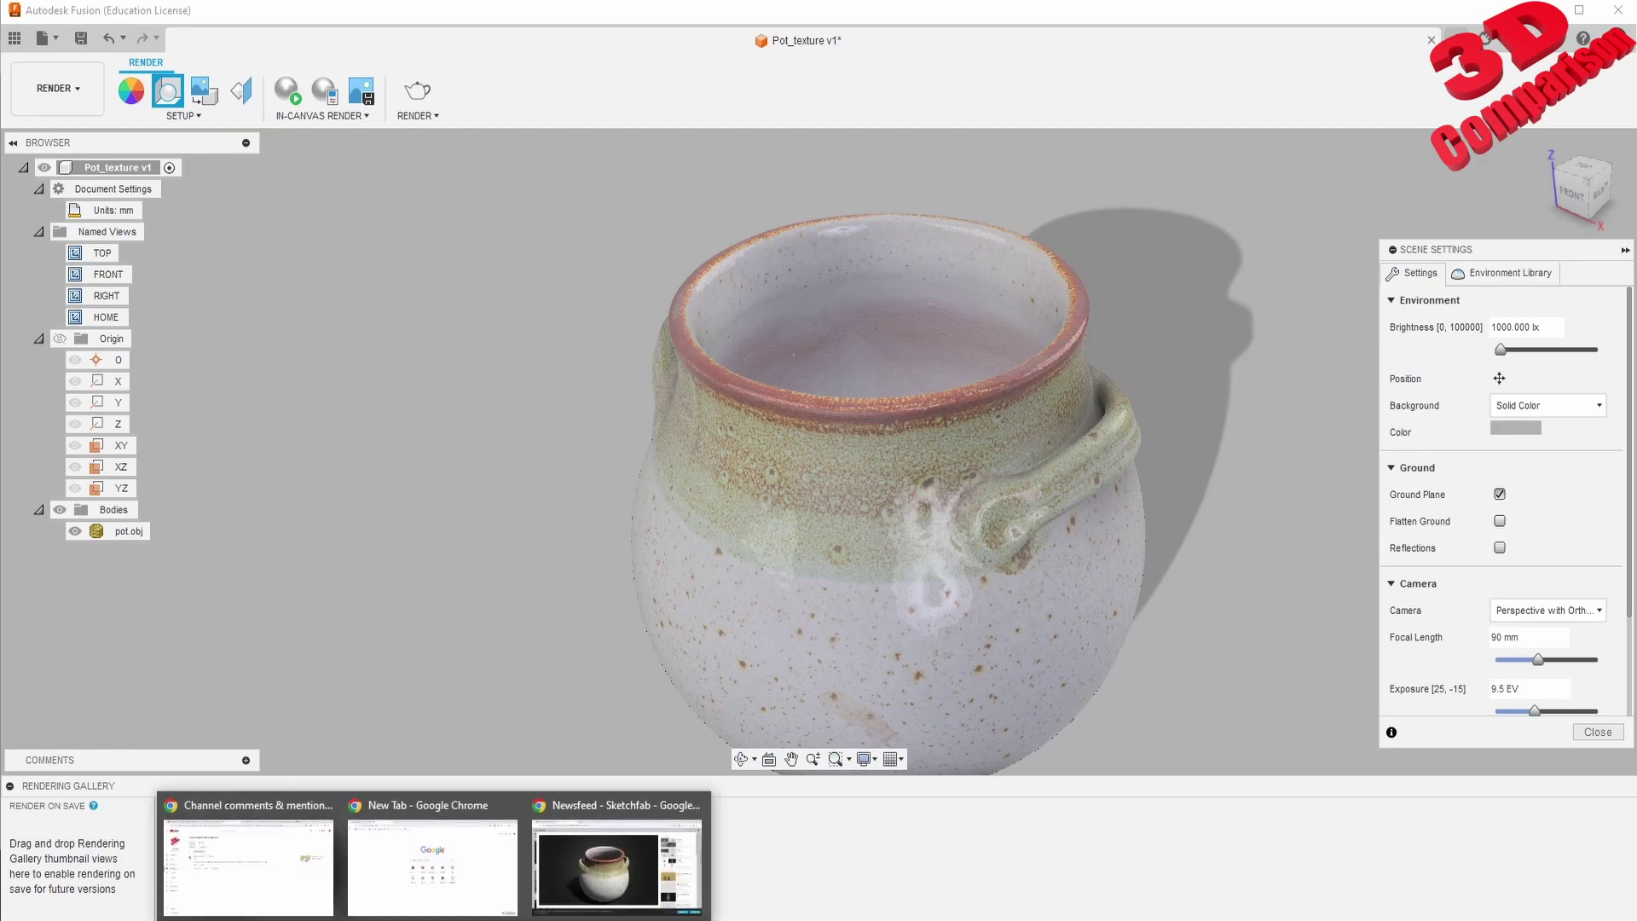
- Bring the browser forward and switch to Gemini's answer on OBJ textures in Fusion 360
{"action": "left_click", "coordinate": [616, 867]}
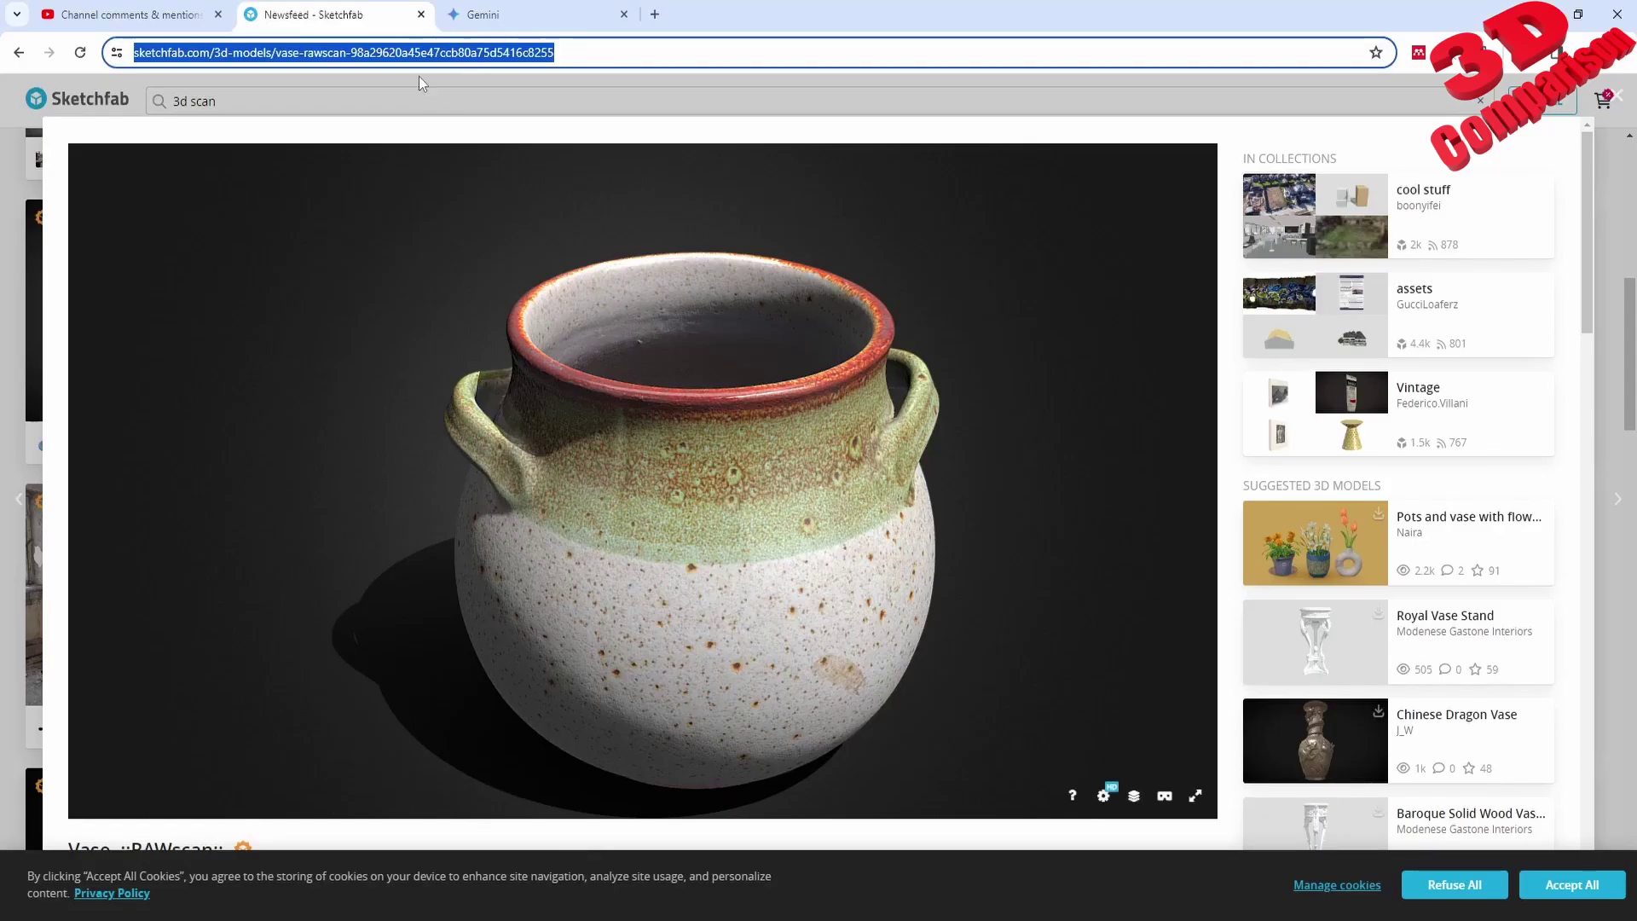
{"action": "left_click", "coordinate": [511, 15]}
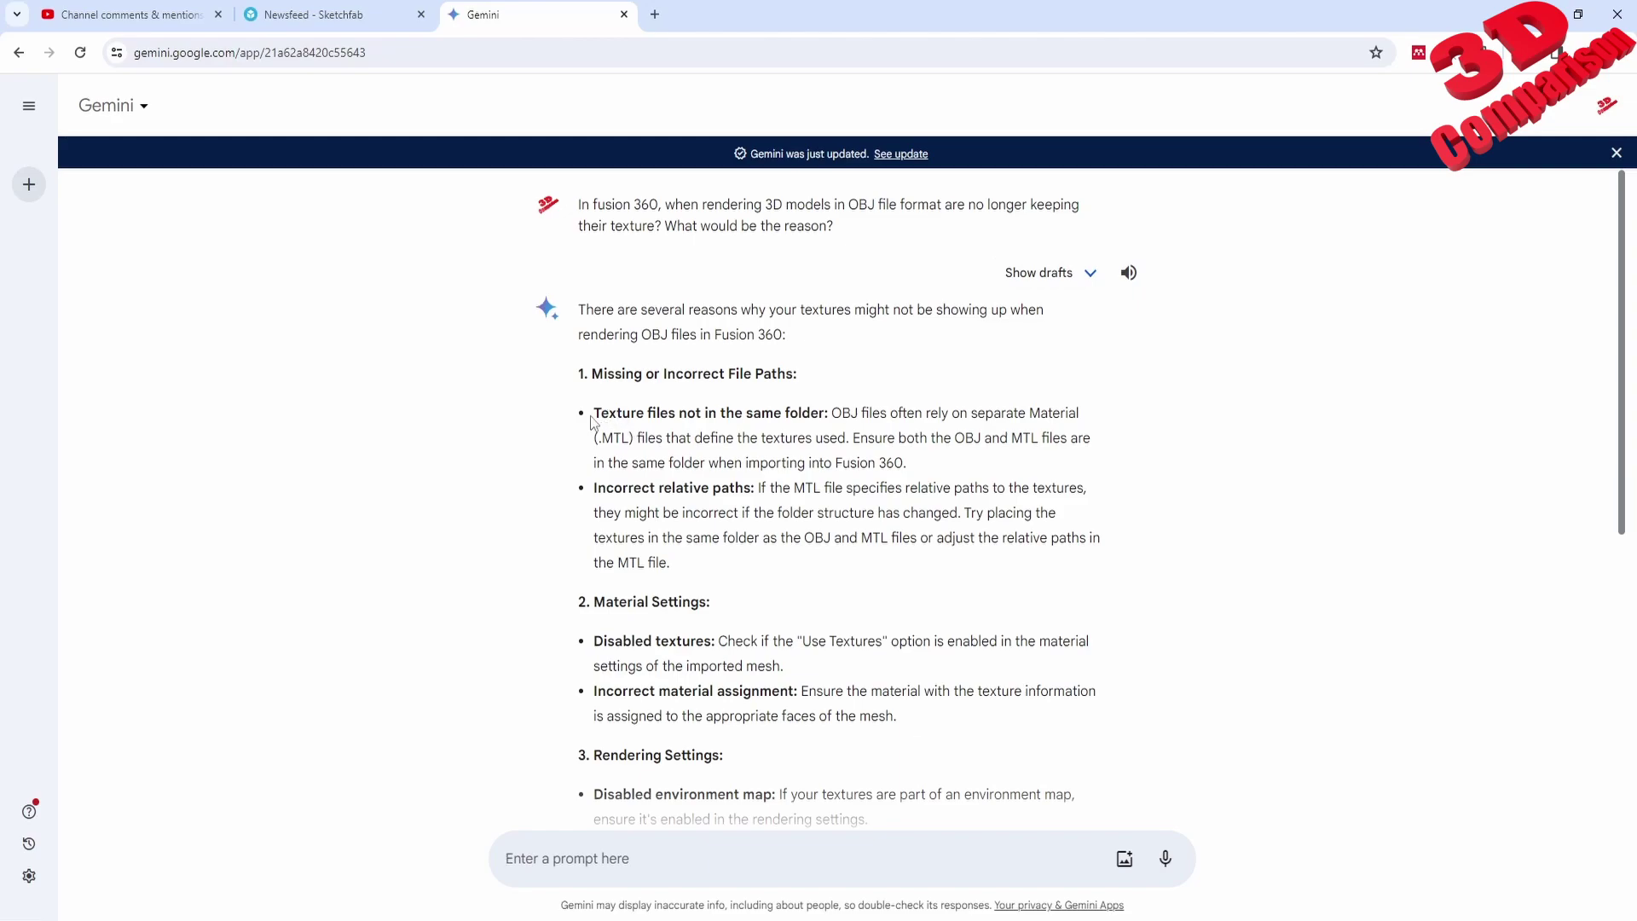
- Highlight the first bullet in Gemini's answer, 'Texture files not in the same folder'
{"action": "left_click_drag", "start_coordinate": [825, 418], "coordinate": [594, 420]}
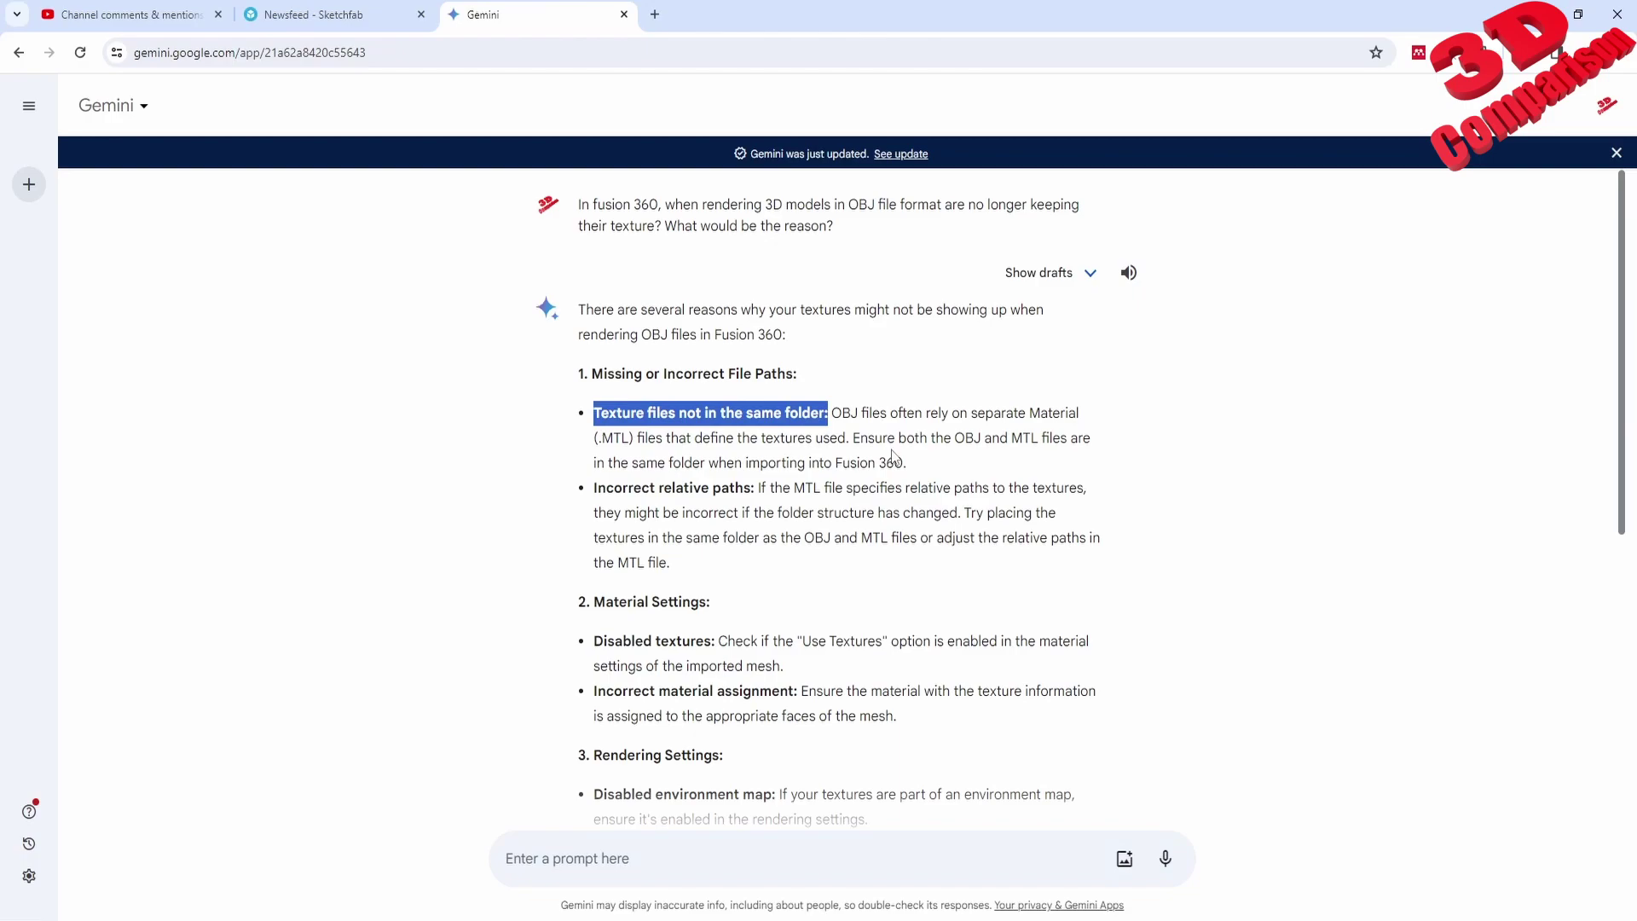
{"action": "left_click", "coordinate": [929, 471]}
{"action": "left_click_drag", "start_coordinate": [907, 462], "coordinate": [617, 422]}
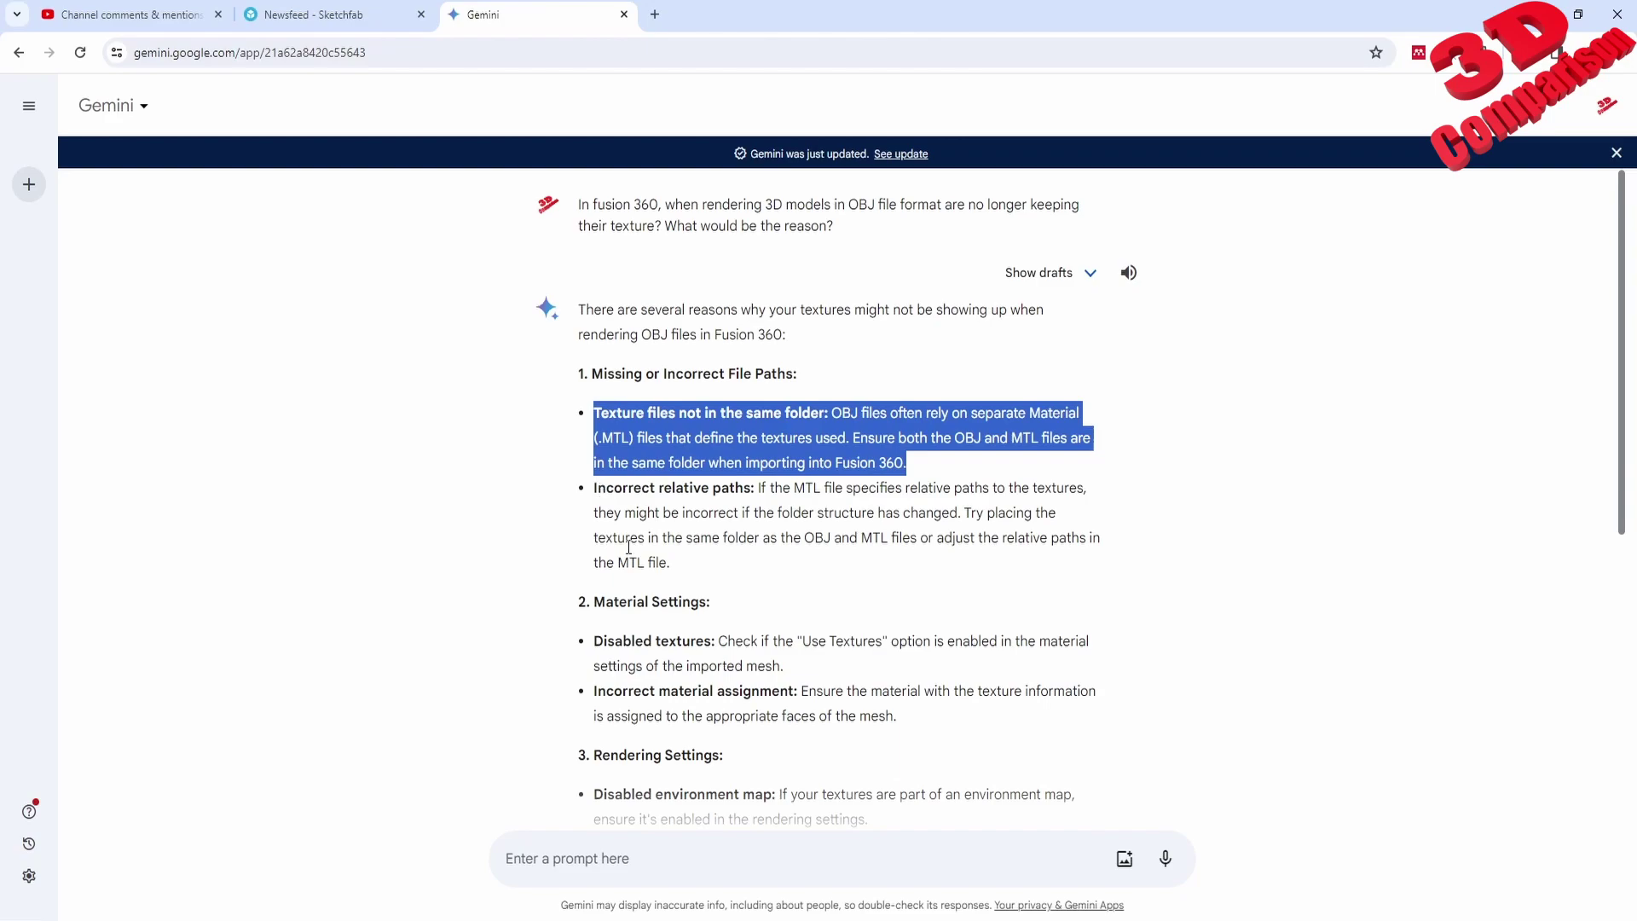
{"action": "key", "text": "alt+Tab"}
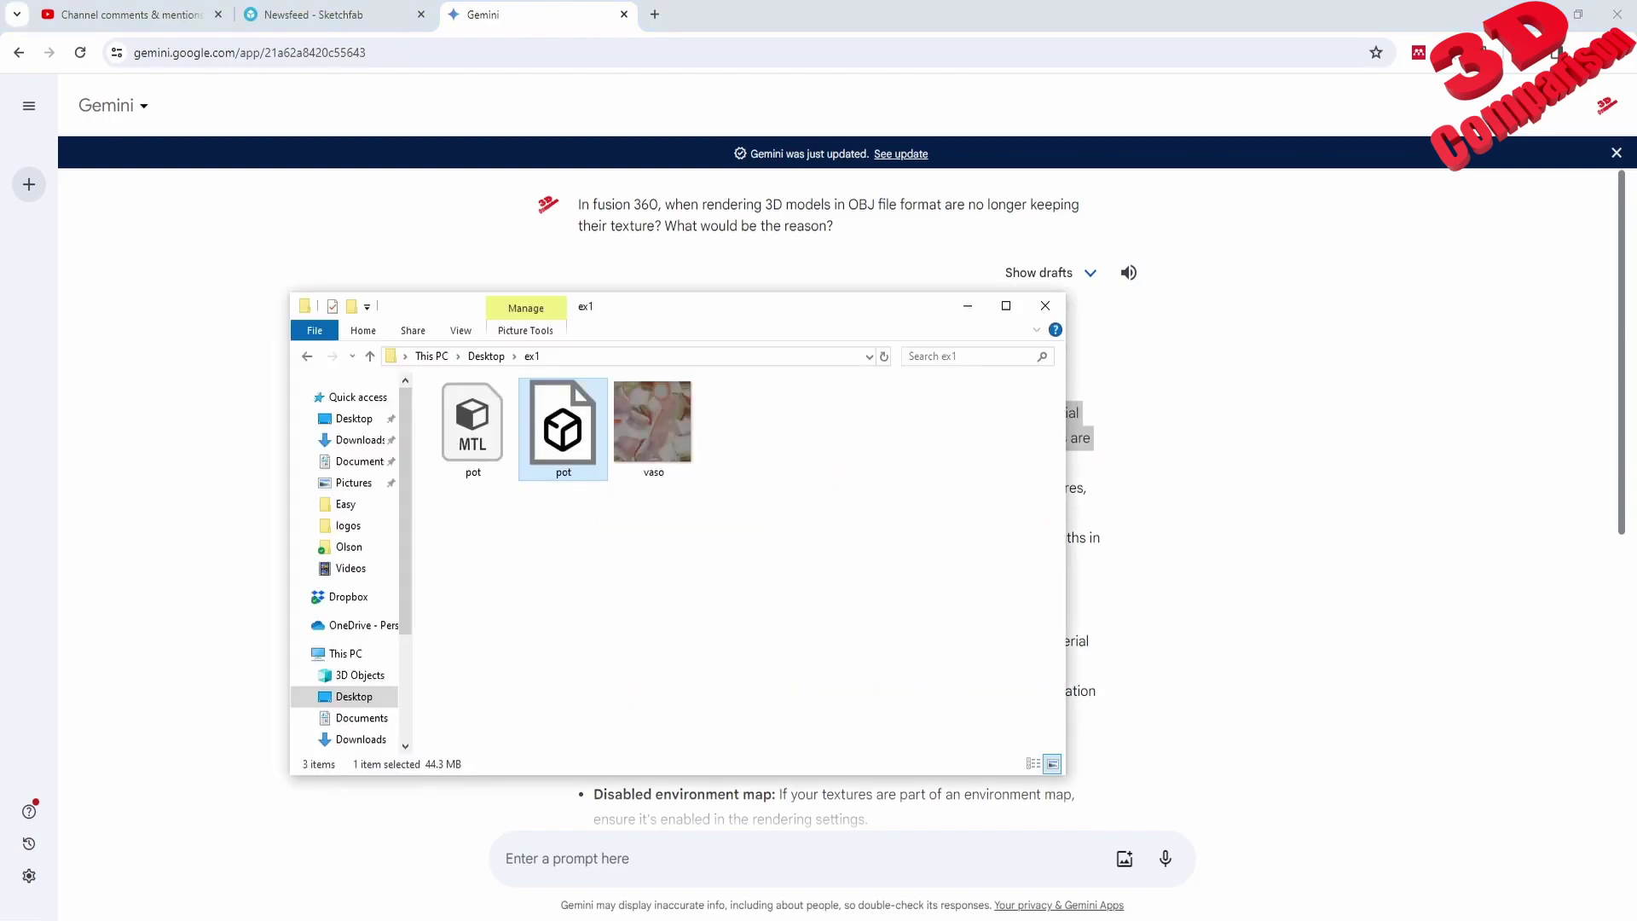
{"action": "left_click", "coordinate": [691, 529]}
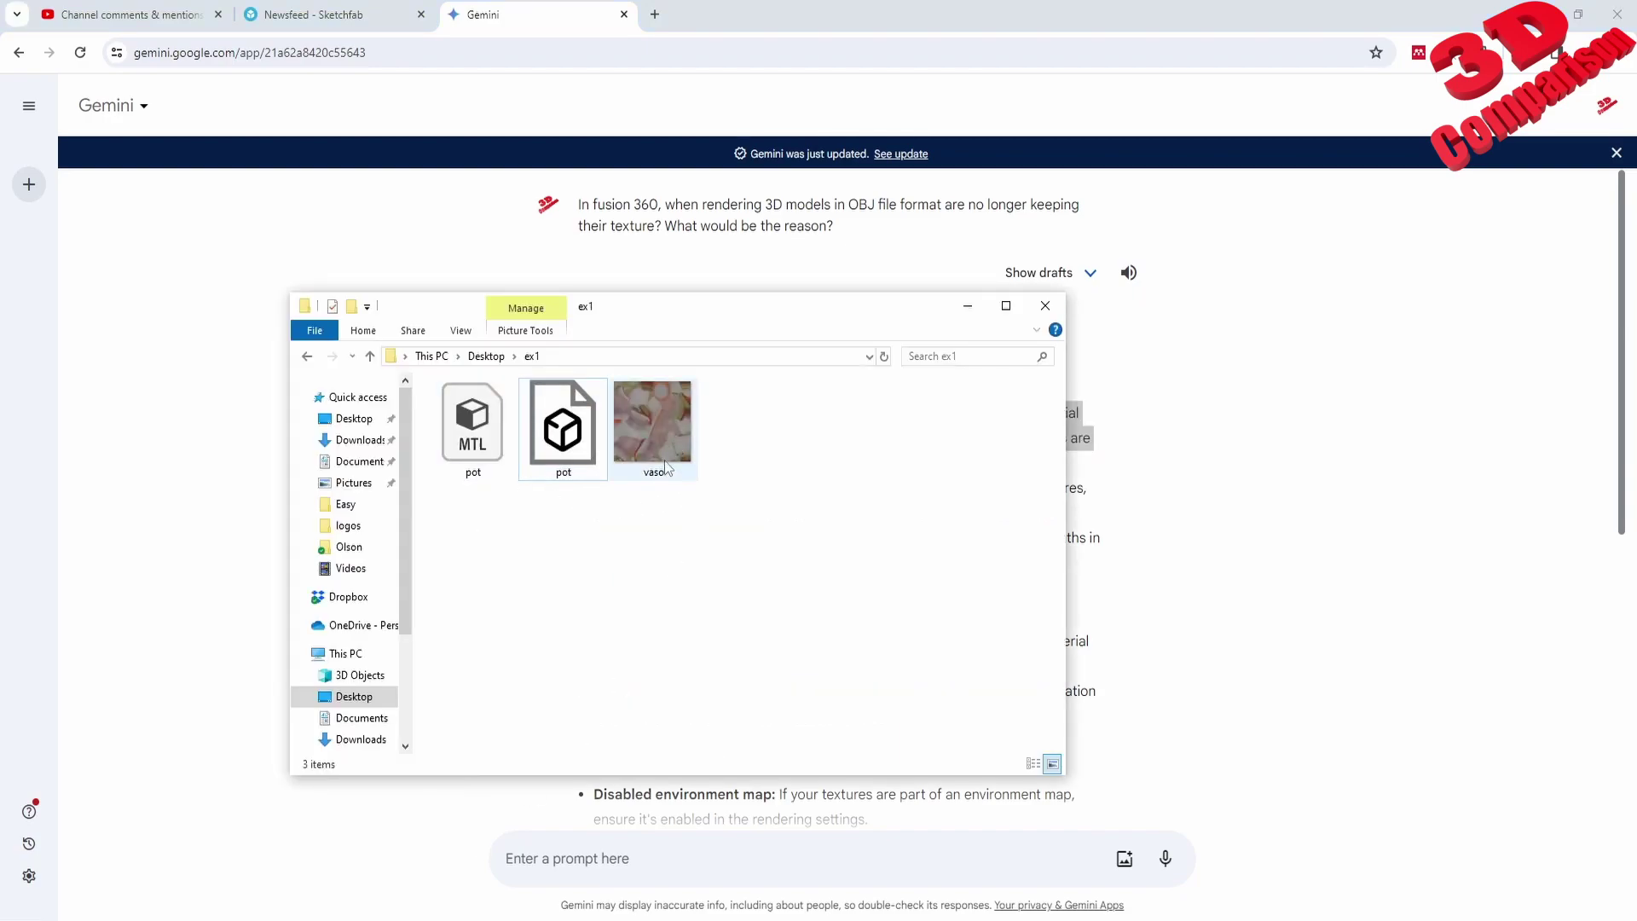
{"action": "left_click", "coordinate": [564, 440]}
{"action": "right_click", "coordinate": [565, 440]}
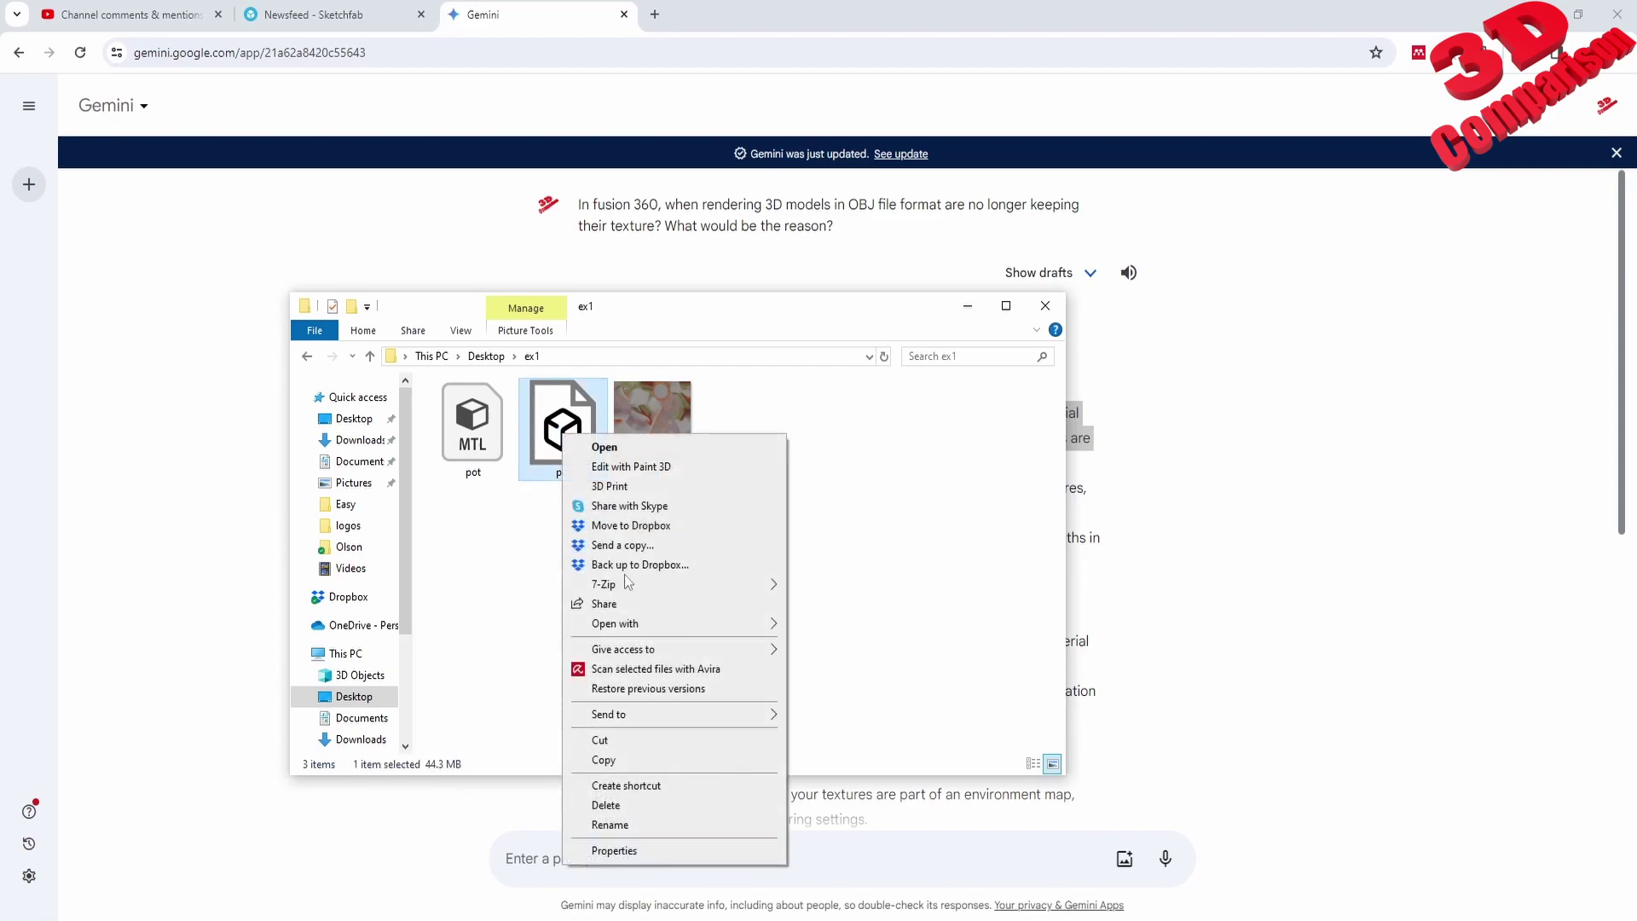
{"action": "left_click", "coordinate": [653, 852]}
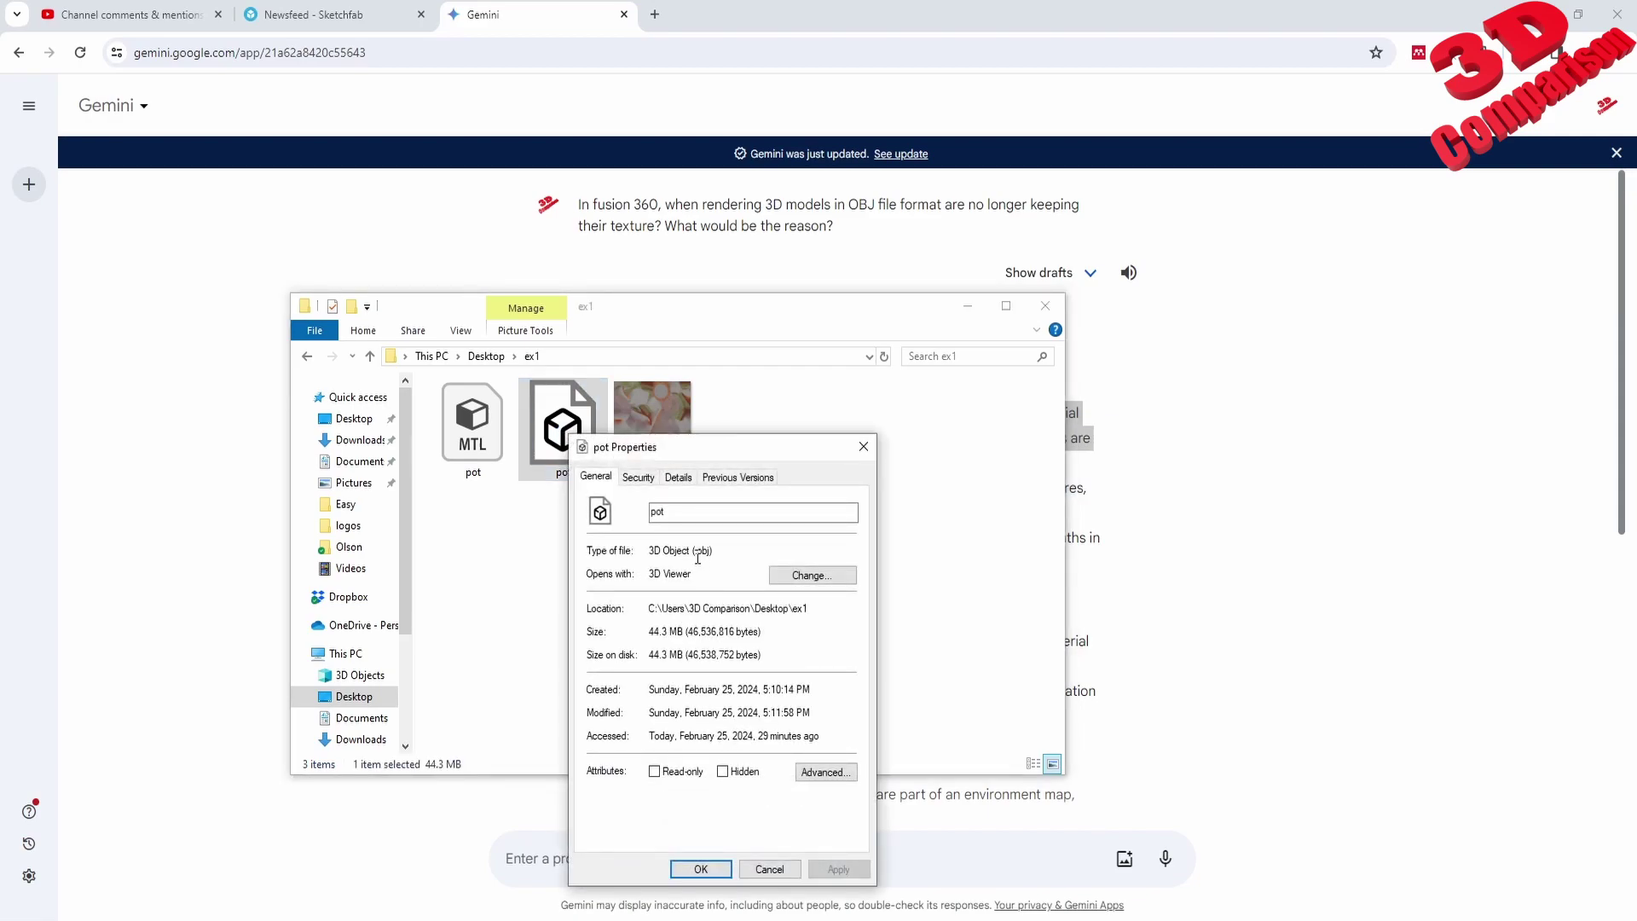
{"action": "left_click_drag", "start_coordinate": [694, 551], "coordinate": [719, 553]}
{"action": "left_click", "coordinate": [863, 446]}
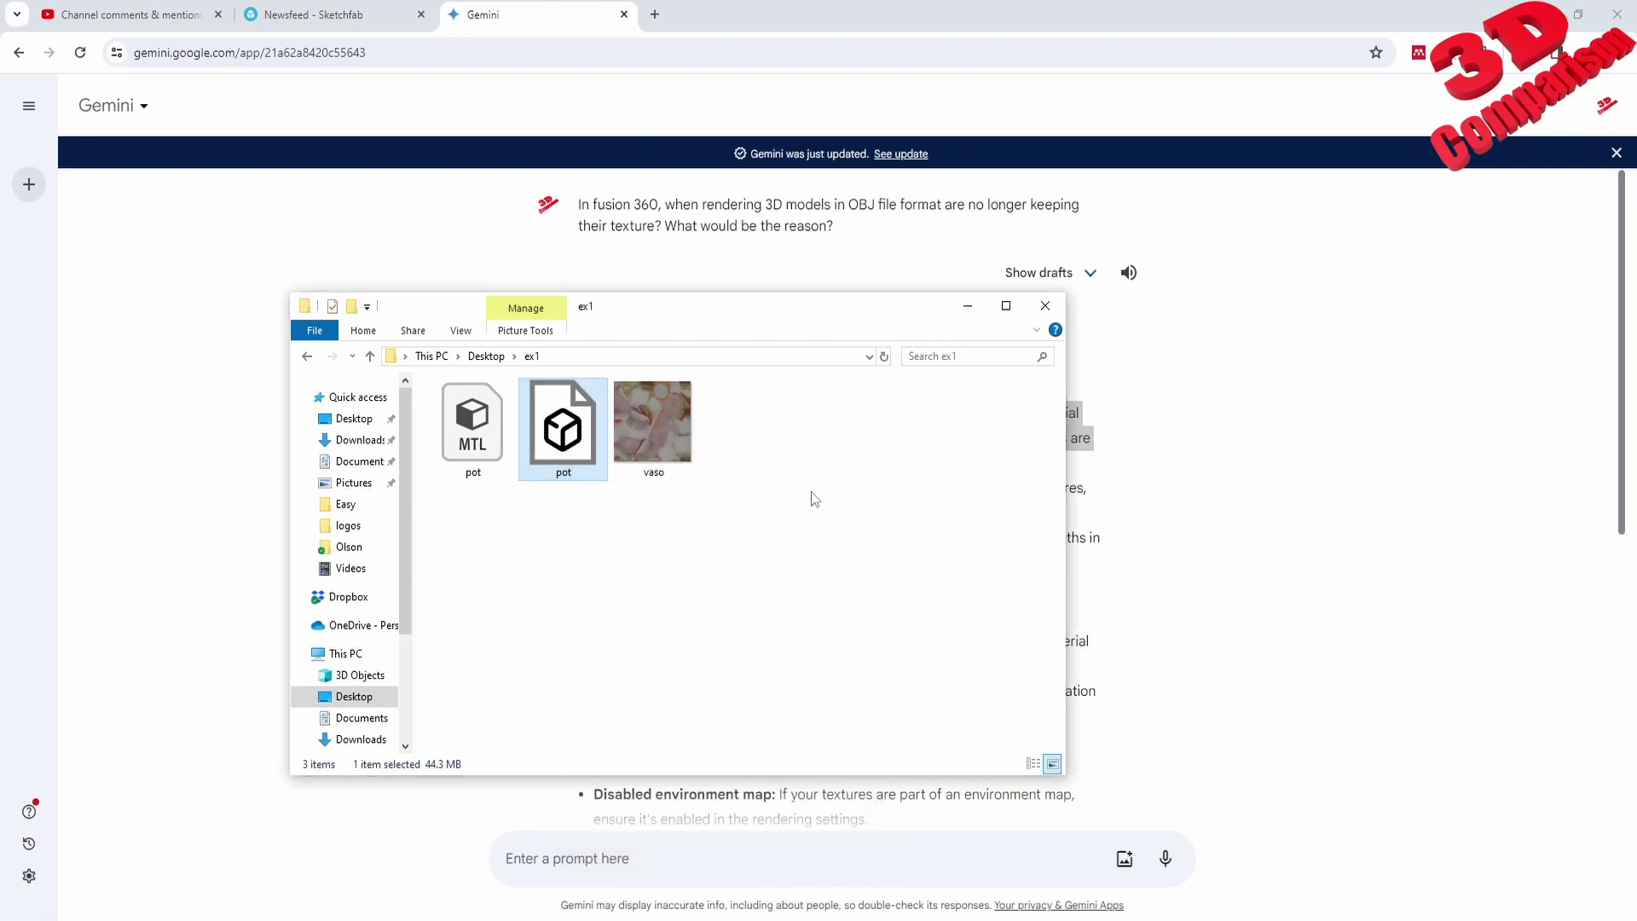
{"action": "left_click", "coordinate": [668, 428]}
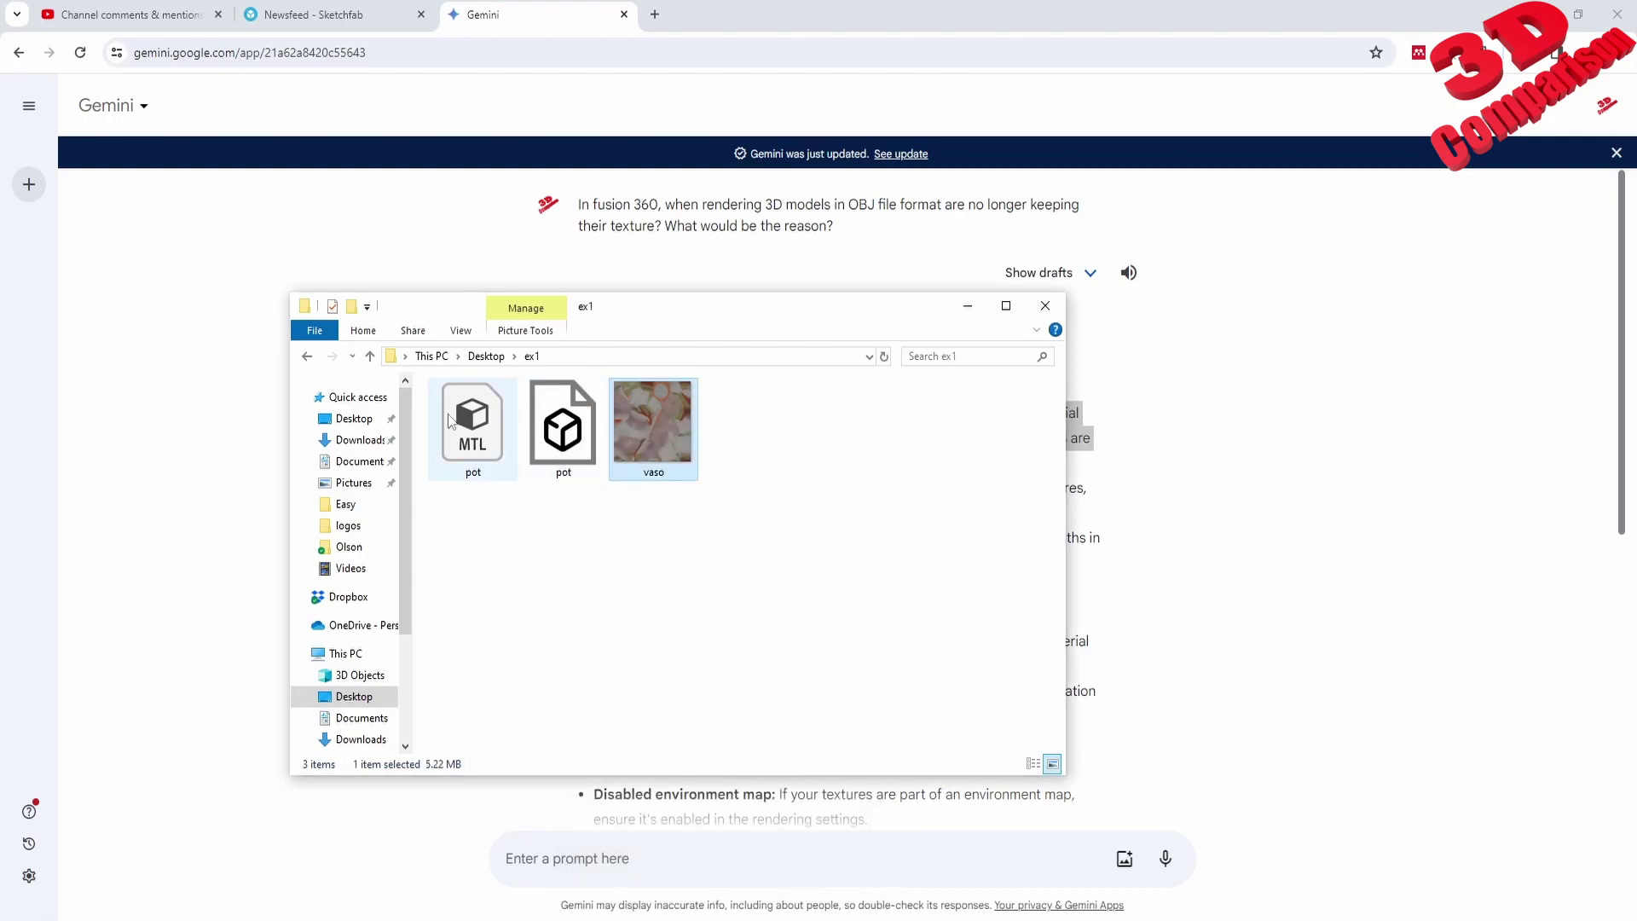
{"action": "left_click", "coordinate": [469, 423]}
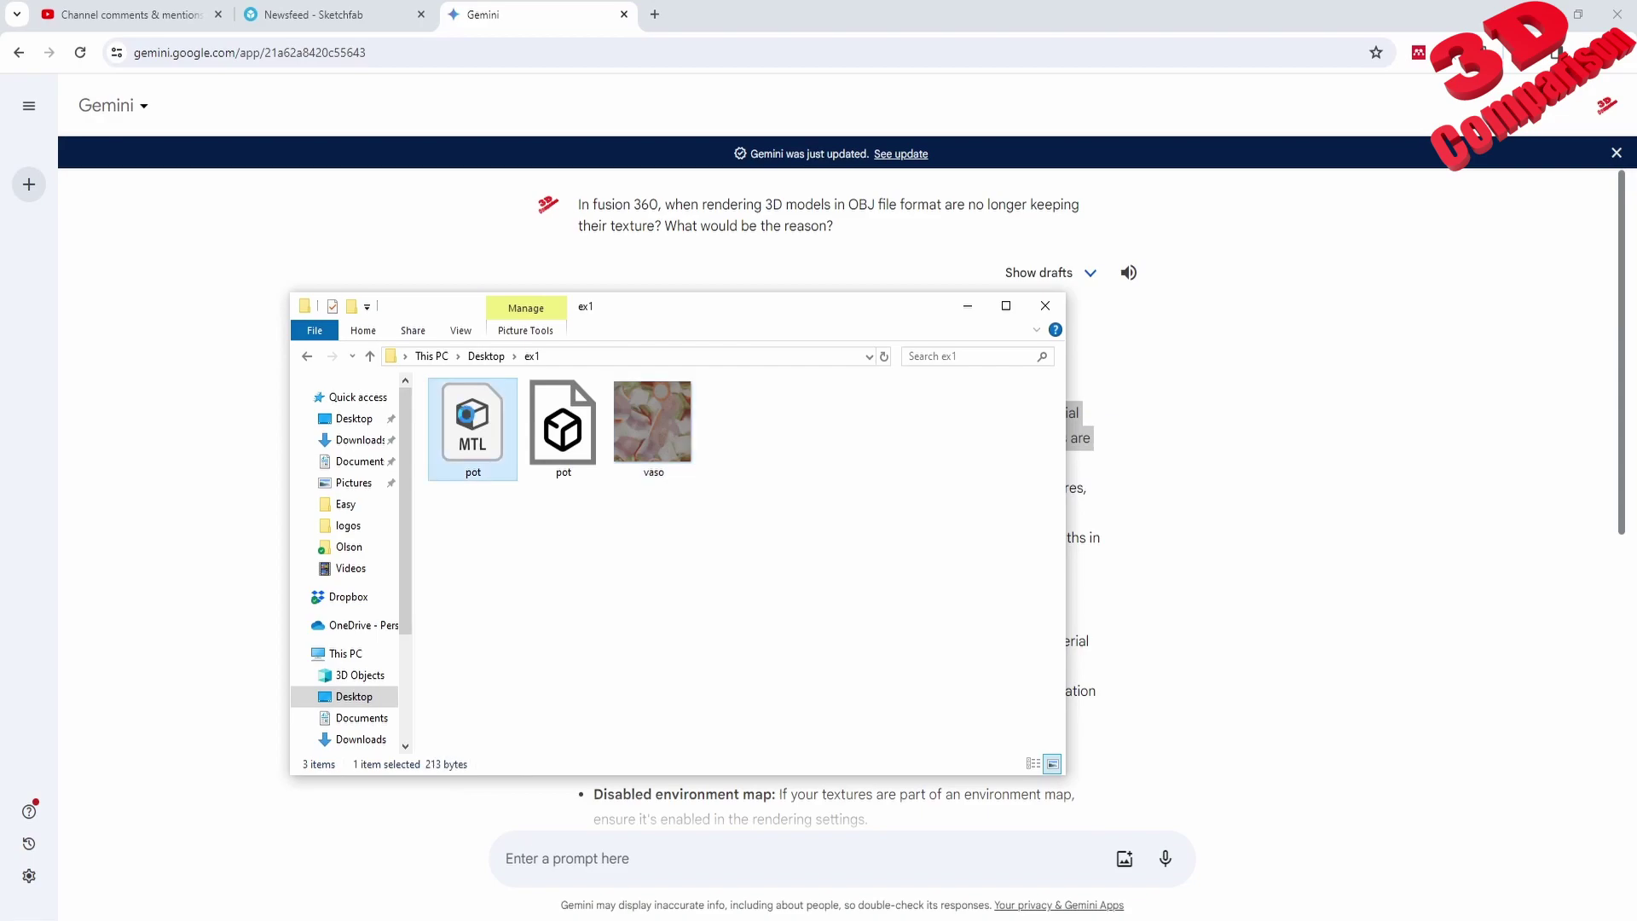
{"action": "right_click", "coordinate": [469, 423]}
{"action": "mouse_move", "coordinate": [565, 609]}
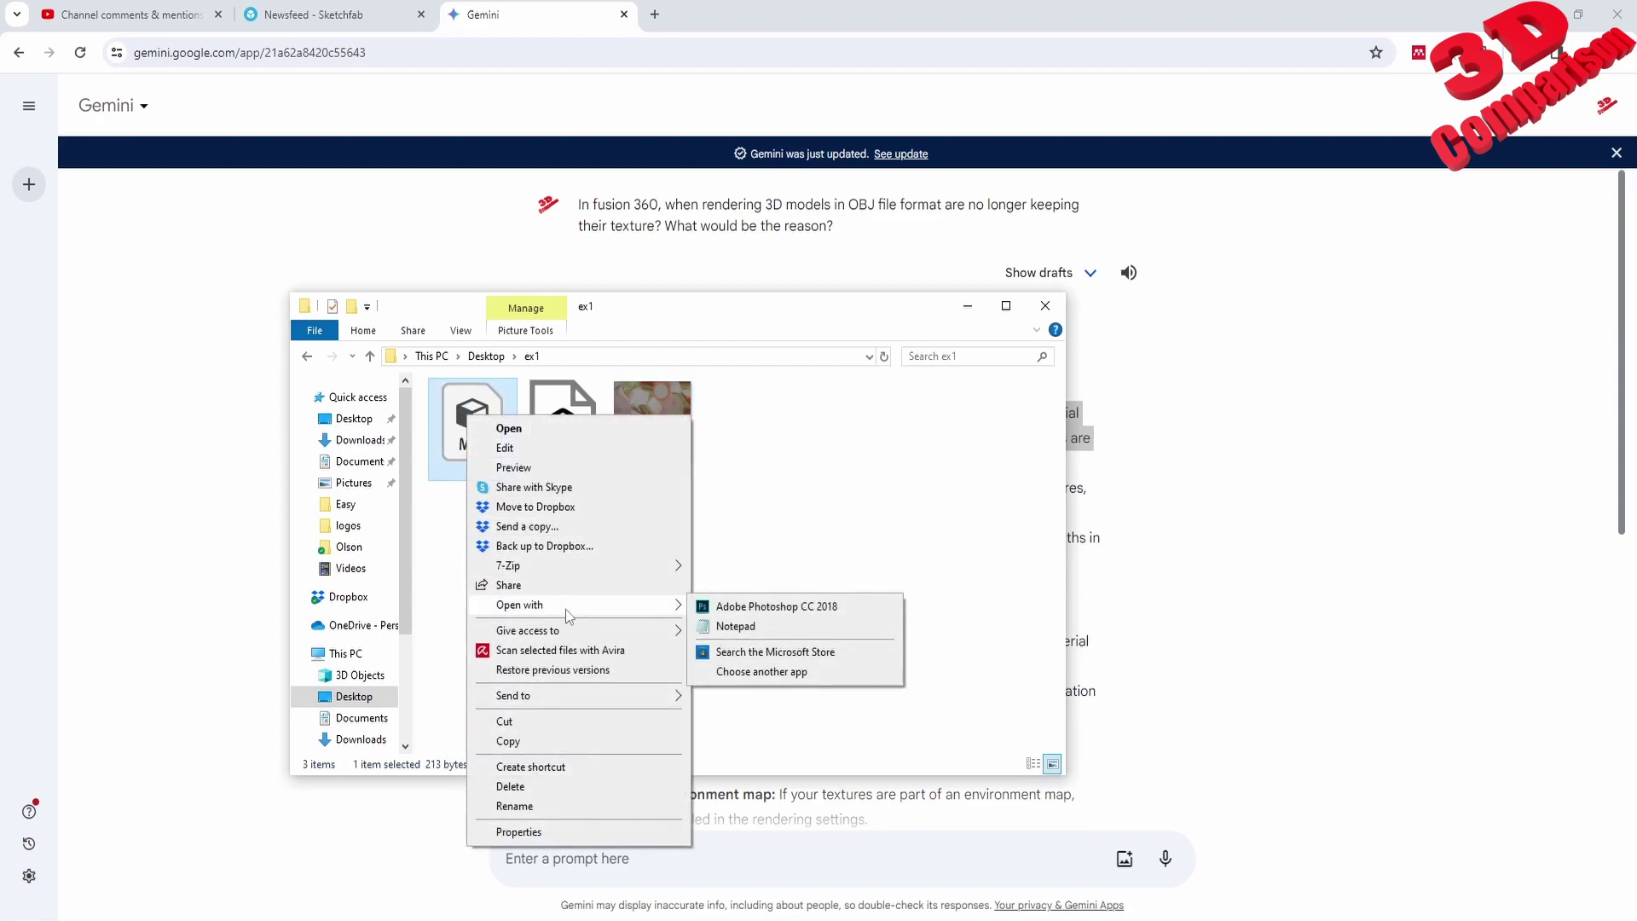
{"action": "left_click", "coordinate": [741, 631]}
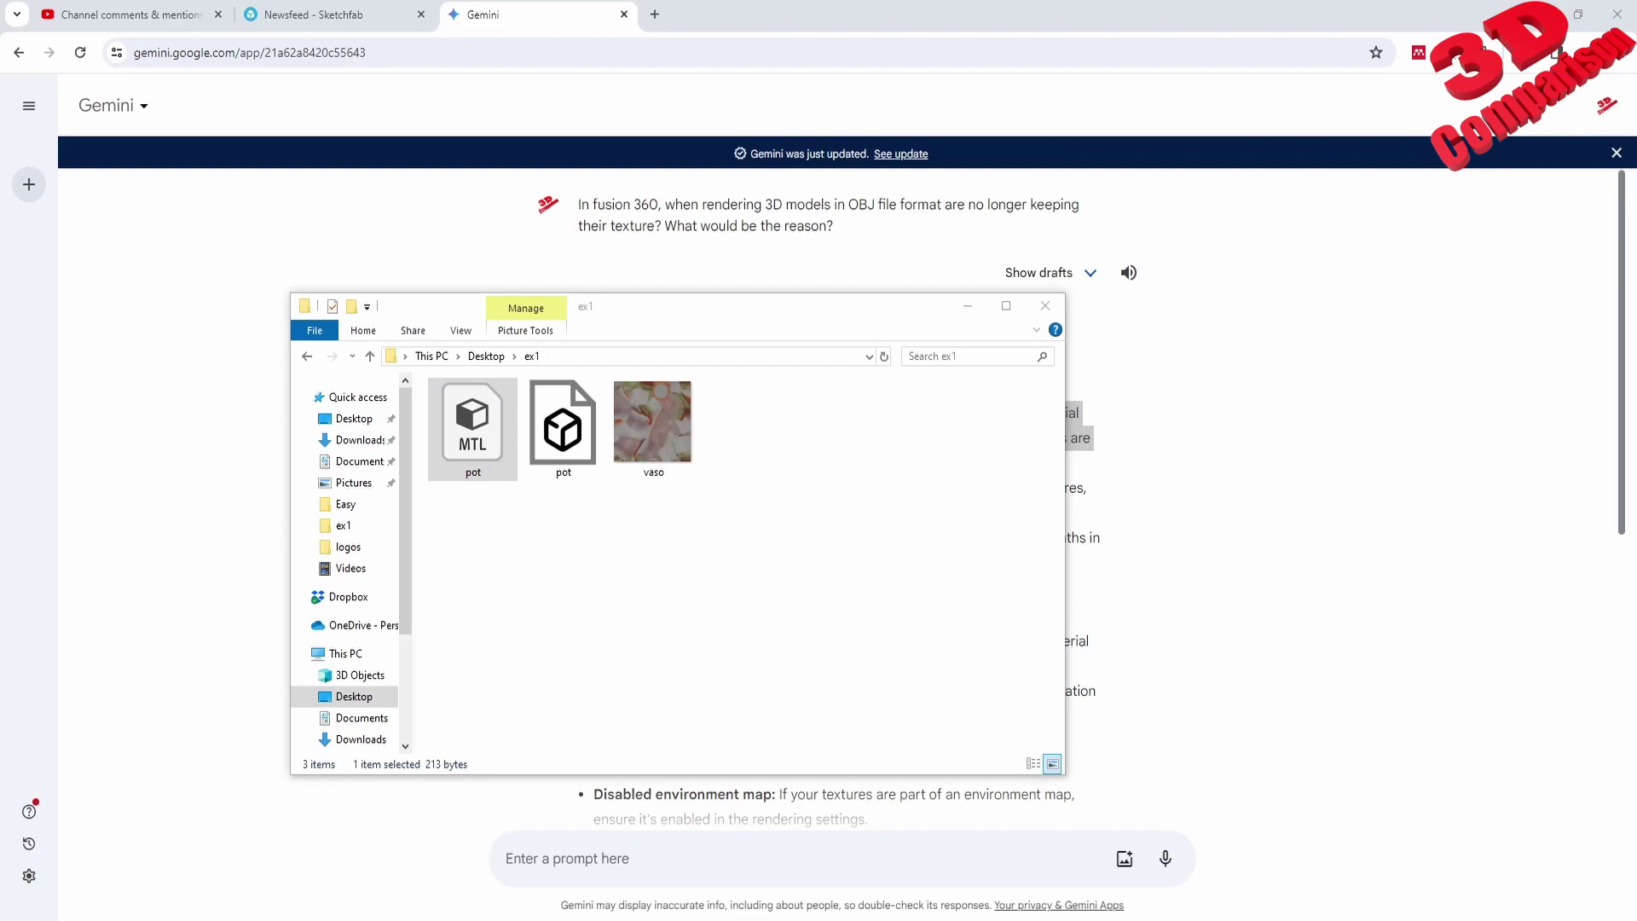
{"action": "left_click_drag", "start_coordinate": [1060, 256], "coordinate": [1241, 209]}
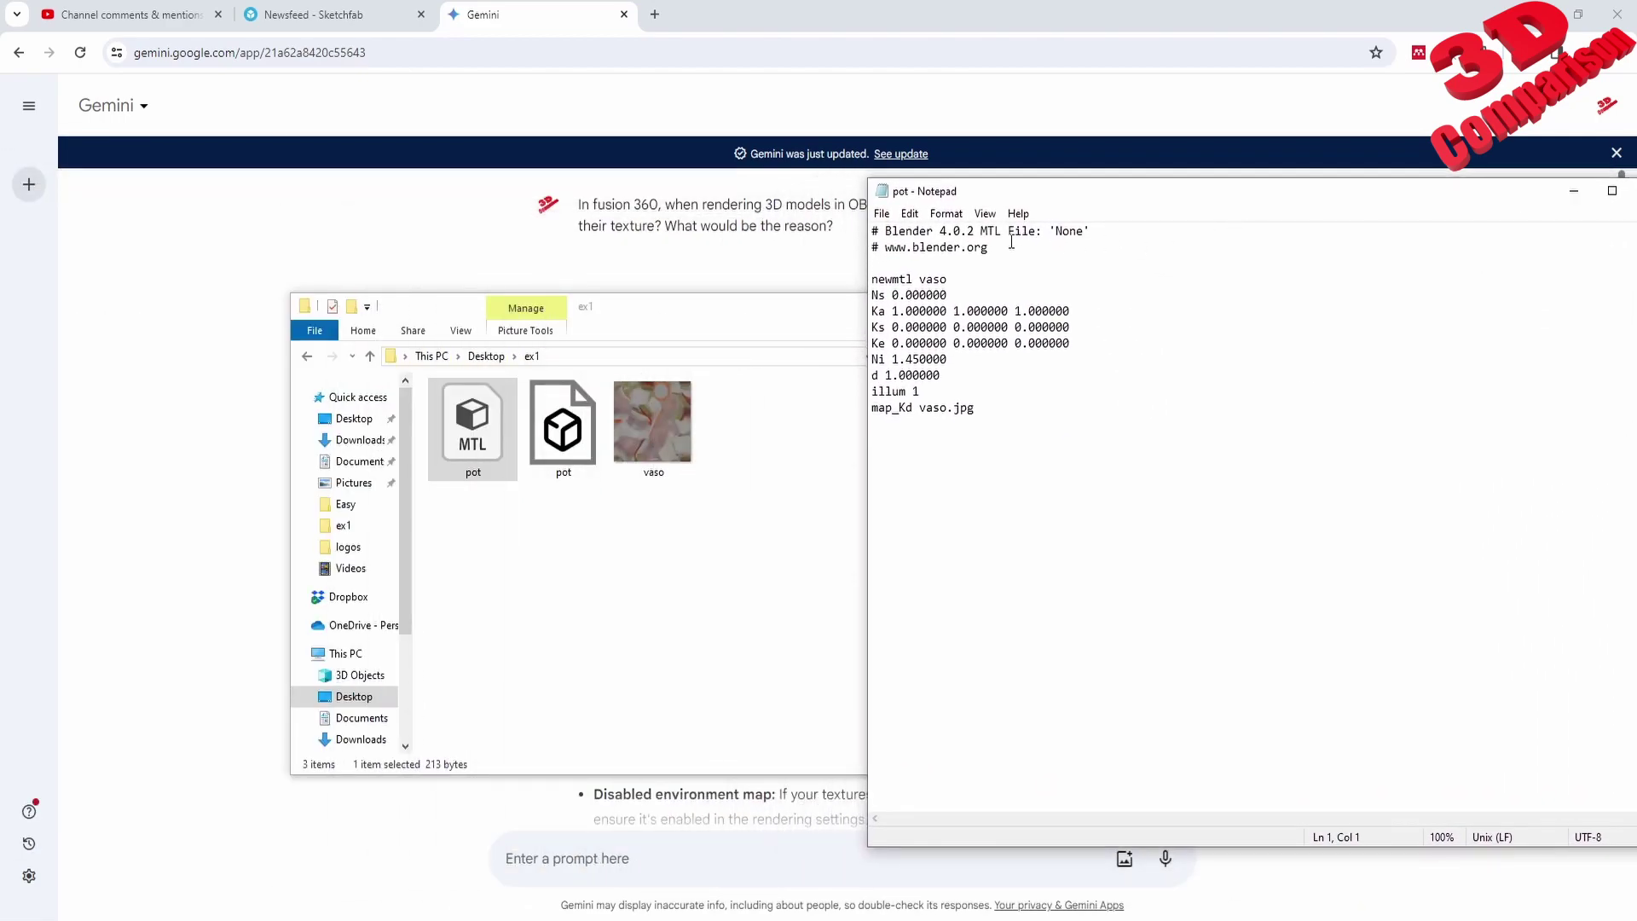
{"action": "left_click_drag", "start_coordinate": [885, 231], "coordinate": [983, 232]}
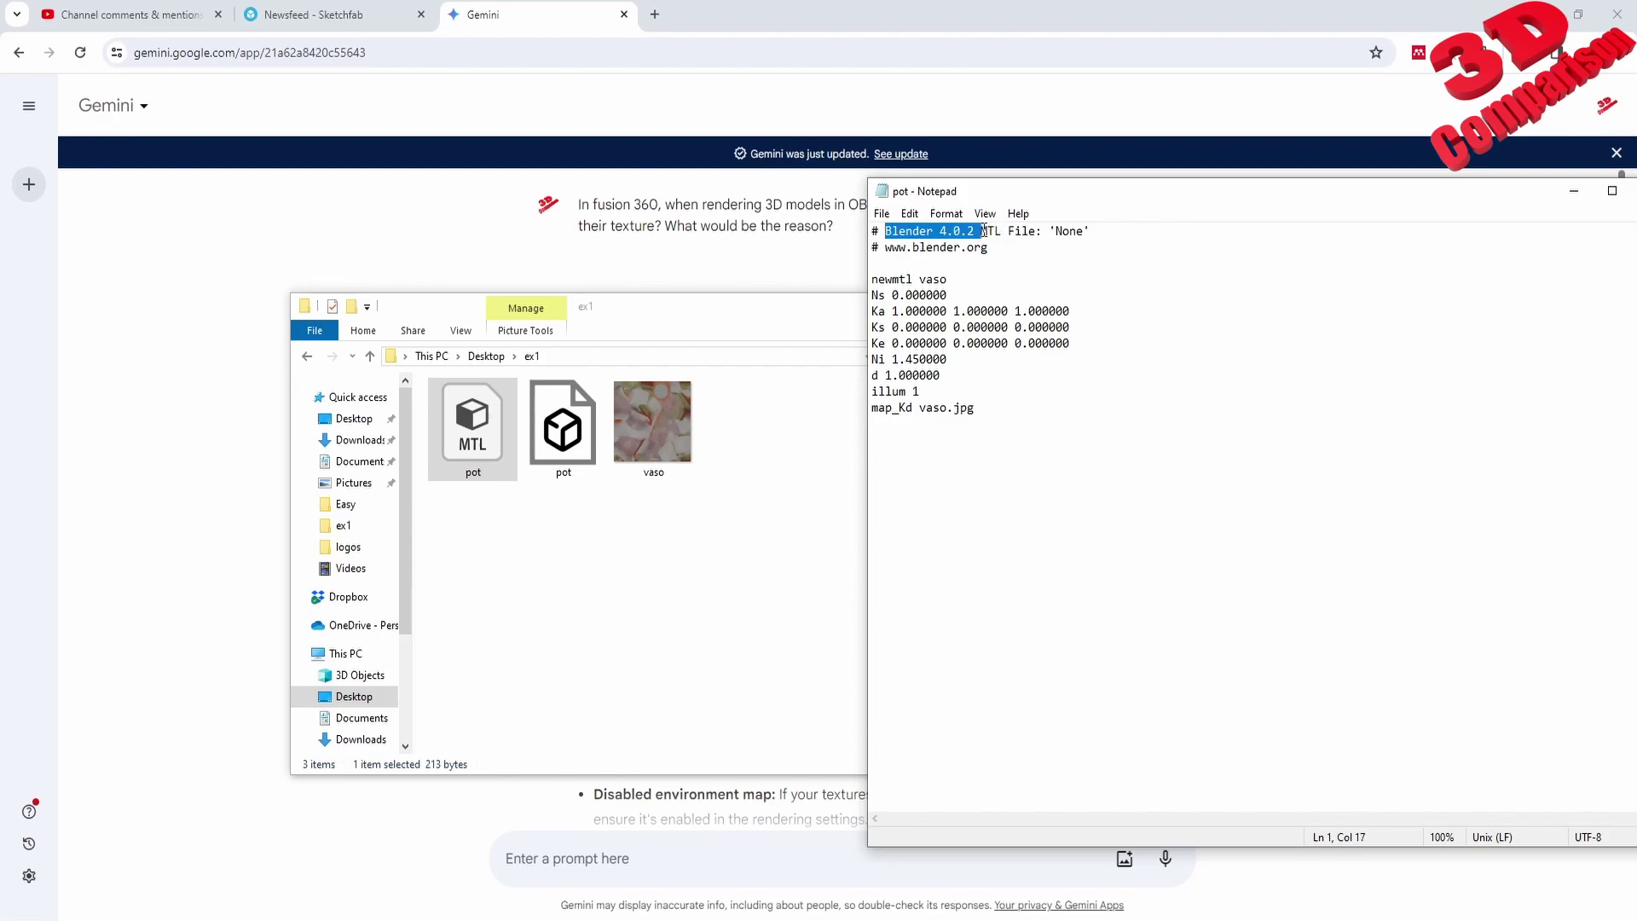
{"action": "left_click_drag", "start_coordinate": [980, 231], "coordinate": [1050, 228]}
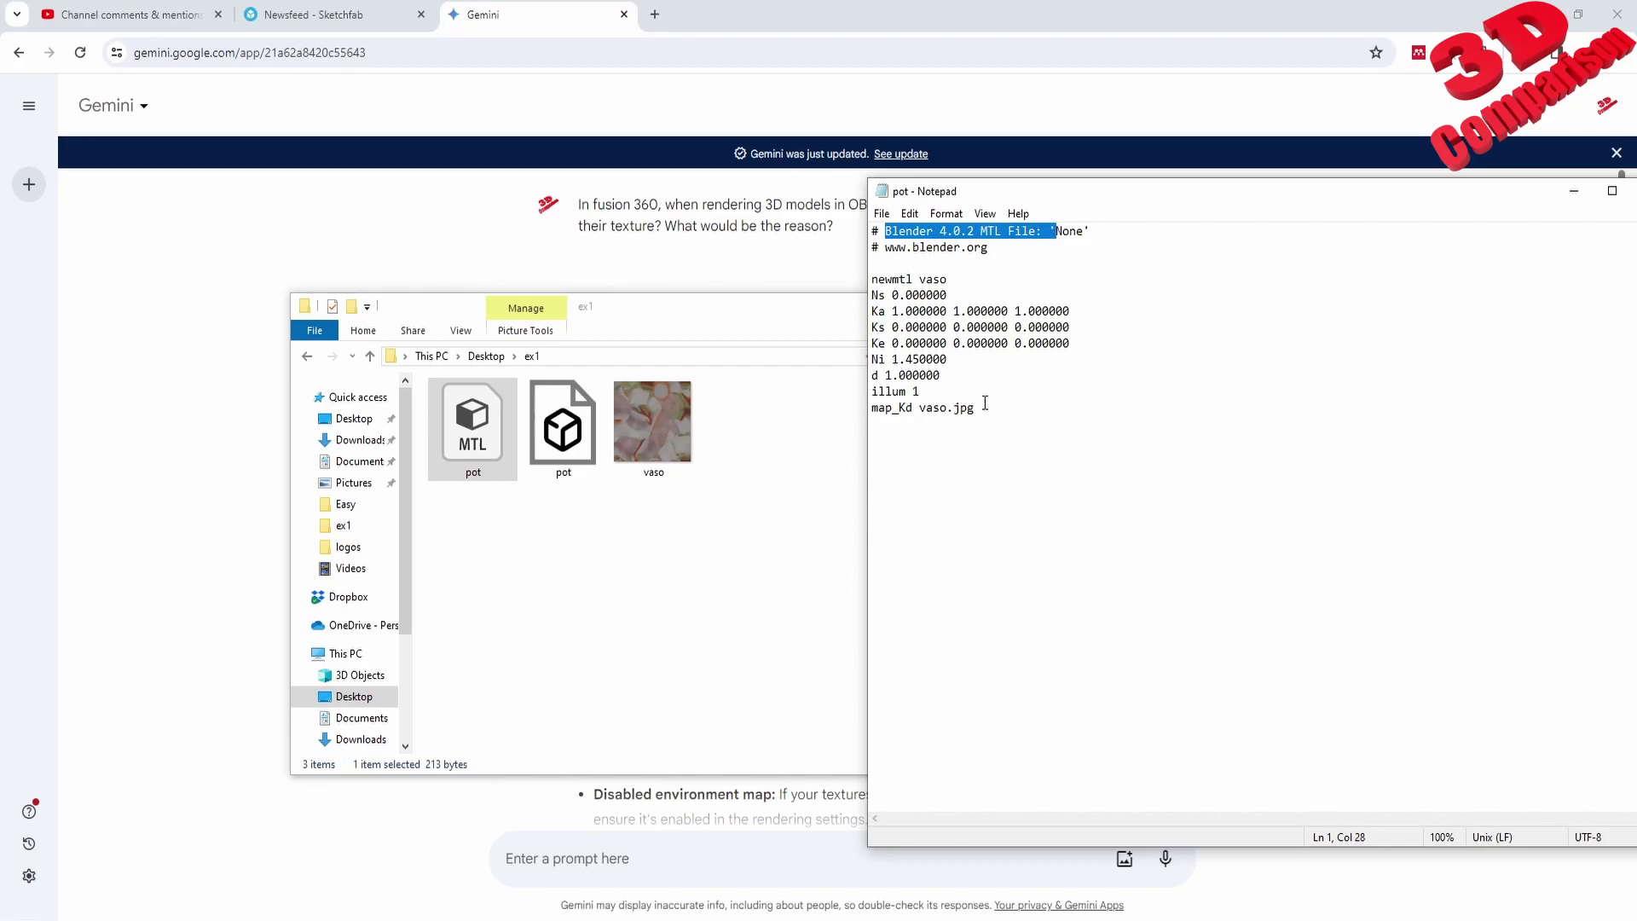
{"action": "left_click_drag", "start_coordinate": [986, 402], "coordinate": [921, 407]}
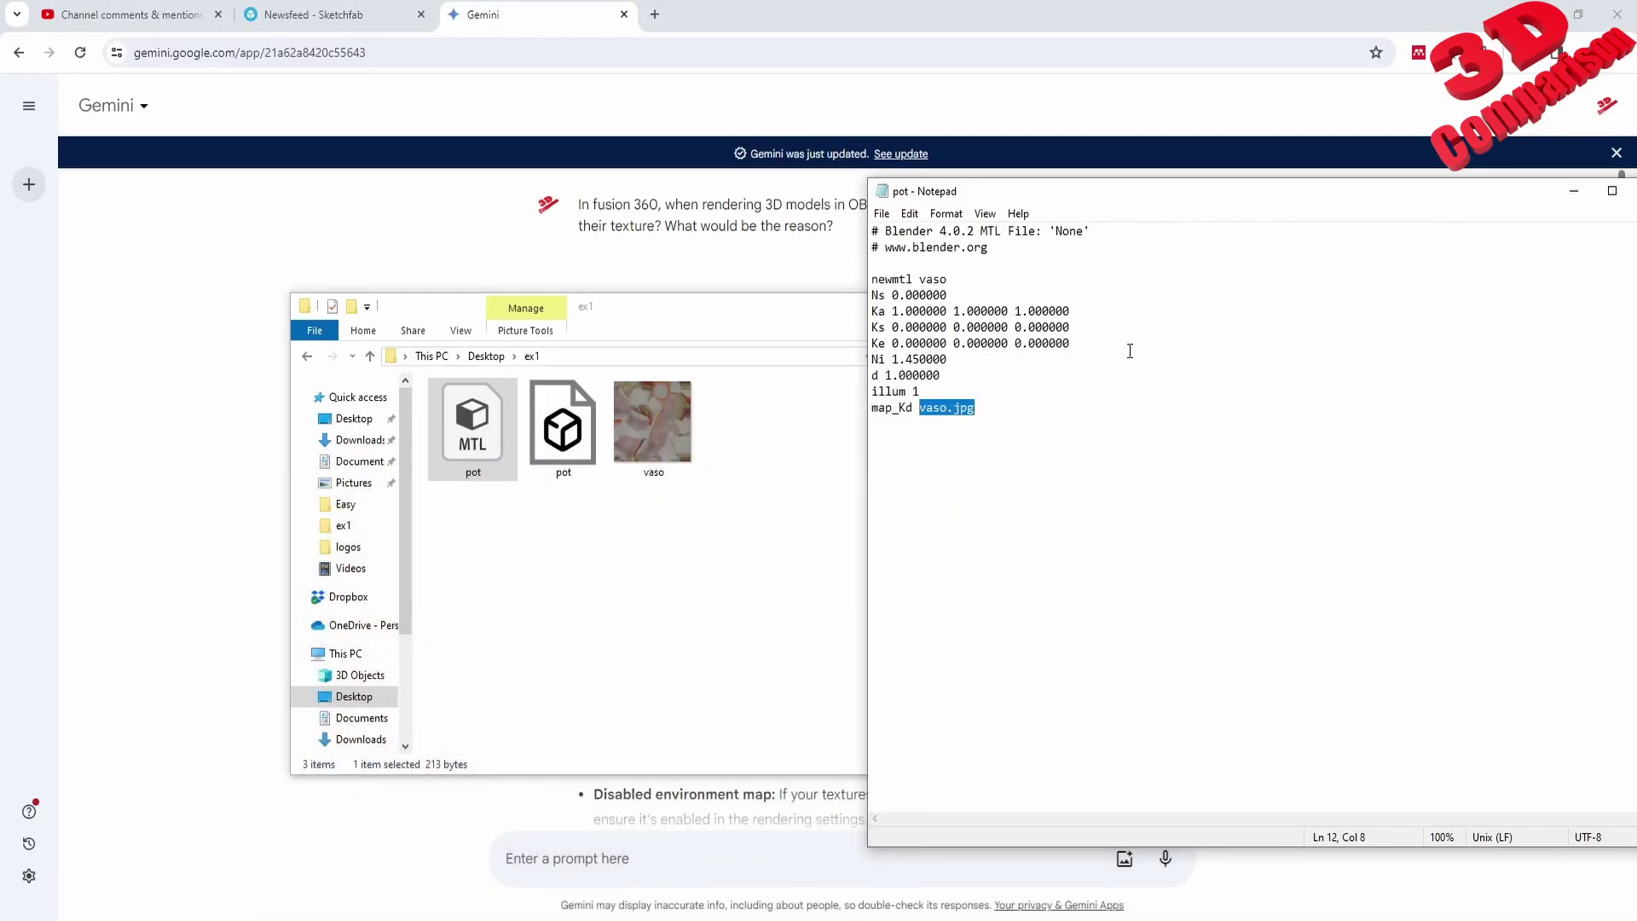
{"action": "left_click_drag", "start_coordinate": [1015, 193], "coordinate": [791, 219]}
{"action": "left_click_drag", "start_coordinate": [758, 436], "coordinate": [724, 386]}
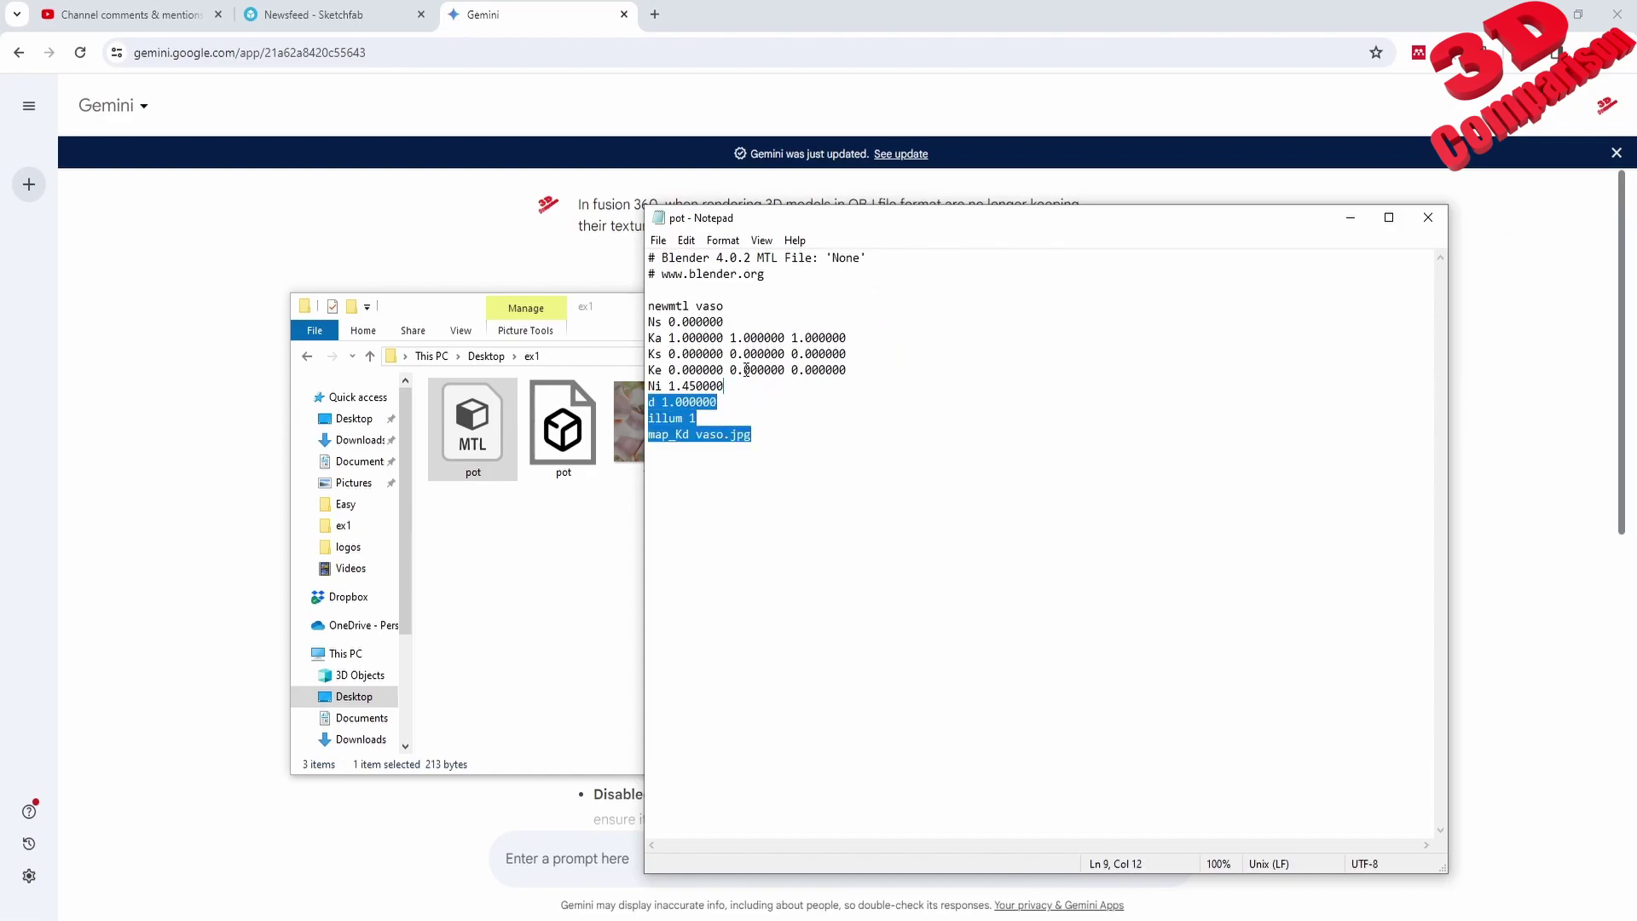
{"action": "key", "text": "ctrl+a"}
{"action": "left_click", "coordinate": [1429, 218]}
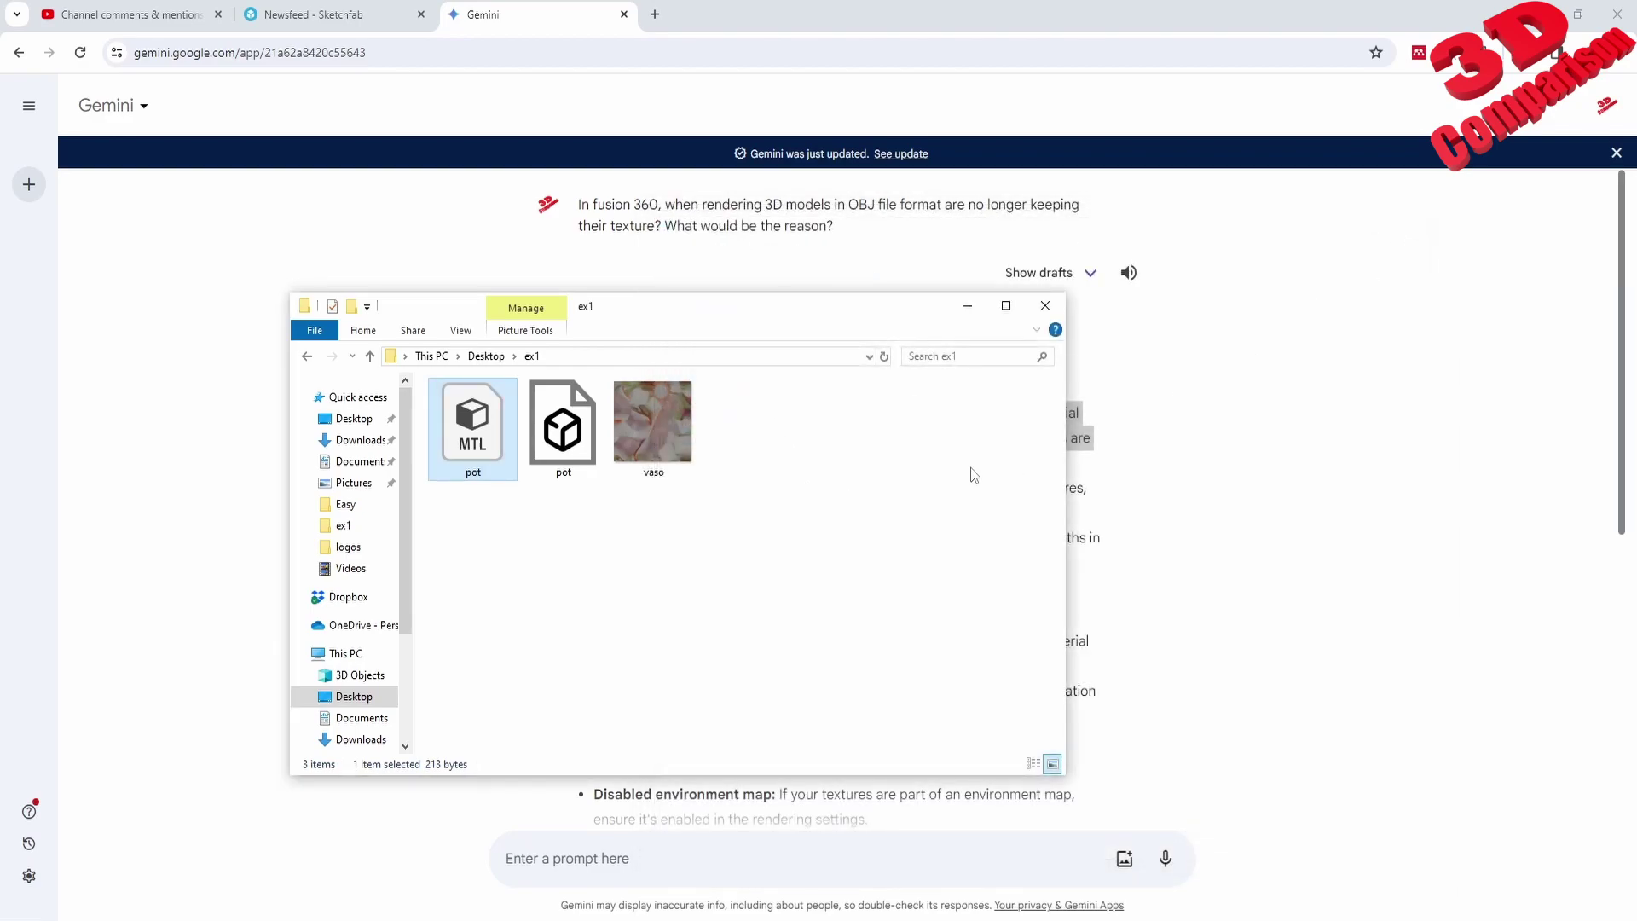
- Bring Gemini's answer back and highlight its Rendering Settings heading
{"action": "left_click", "coordinate": [1291, 508]}
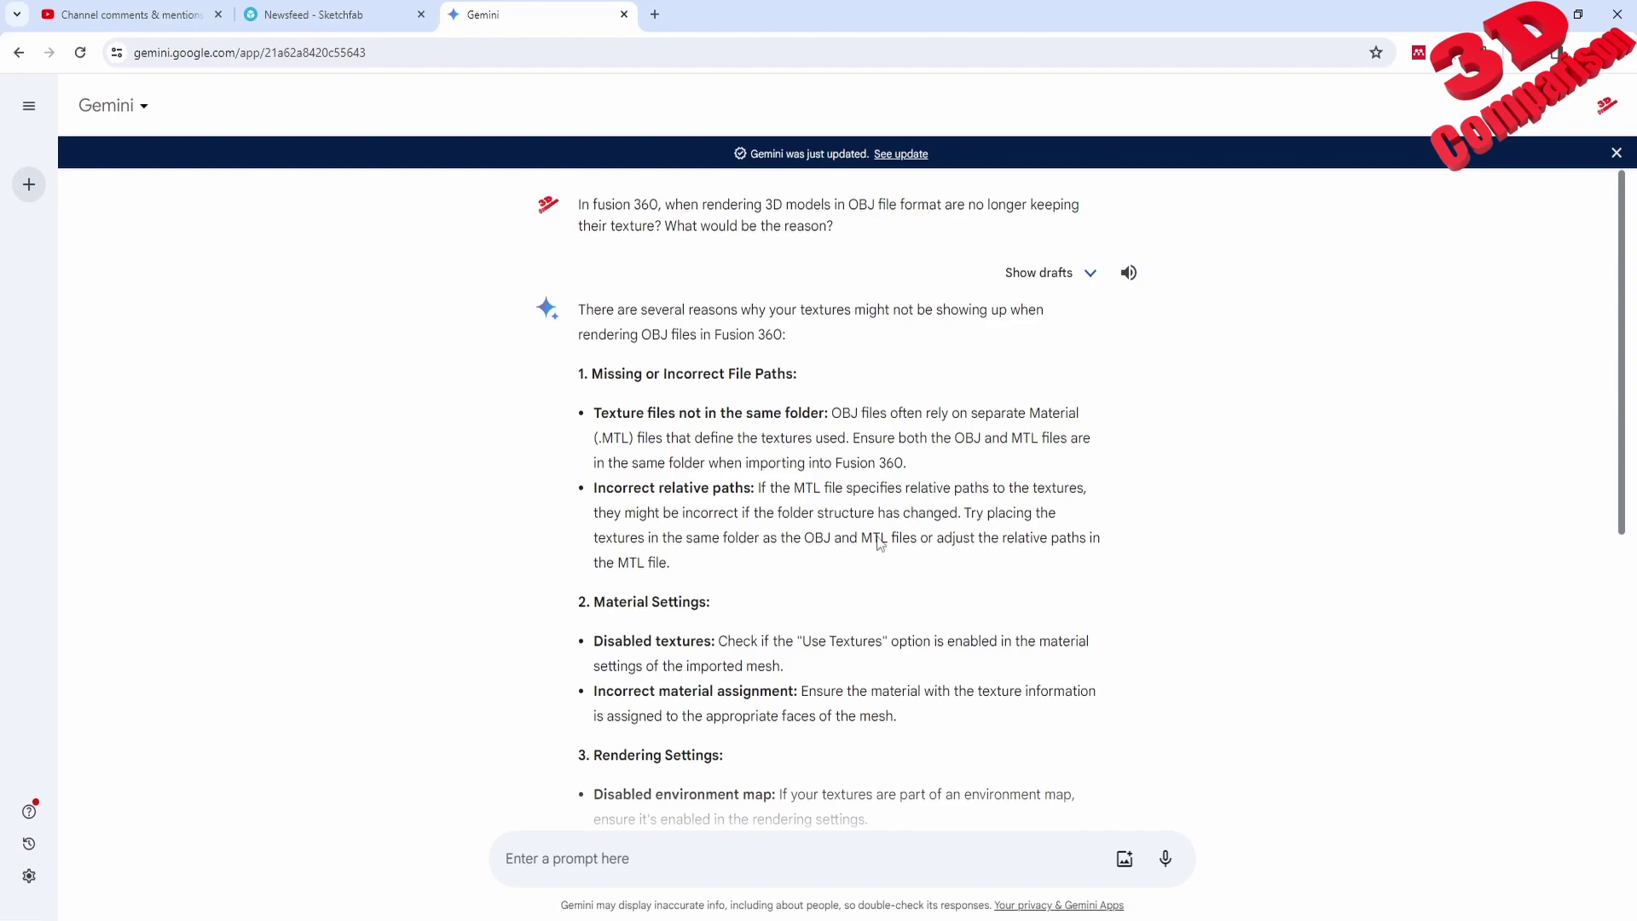
{"action": "mouse_move", "coordinate": [517, 919]}
{"action": "scroll", "coordinate": [762, 586], "scroll_direction": "down", "scroll_amount": 2}
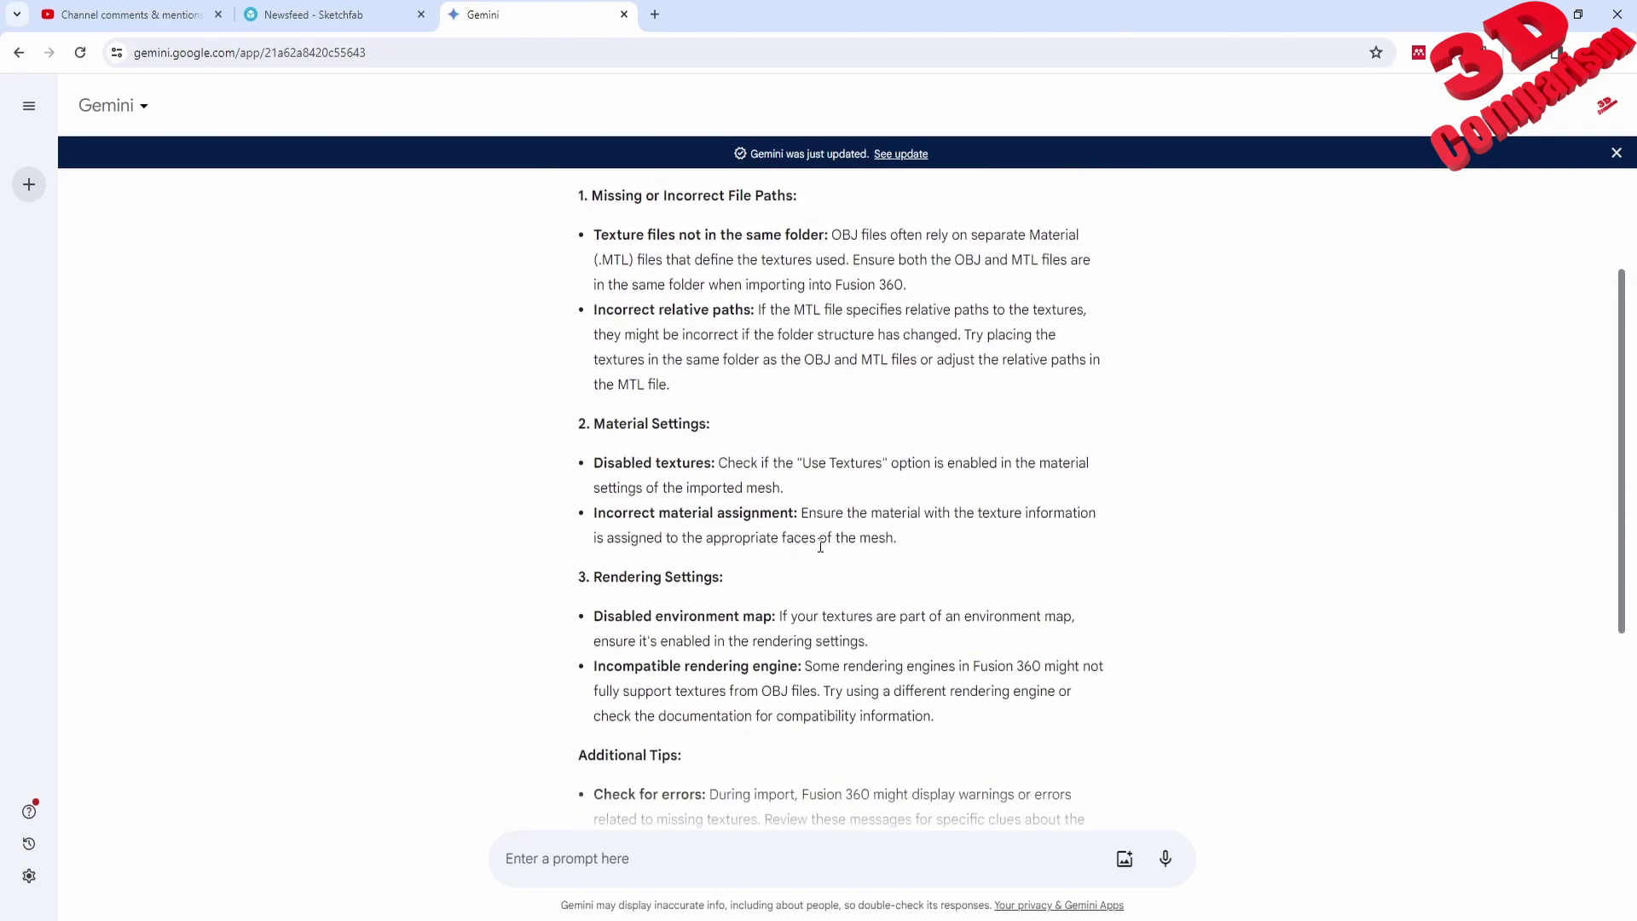
{"action": "left_click_drag", "start_coordinate": [596, 578], "coordinate": [772, 591]}
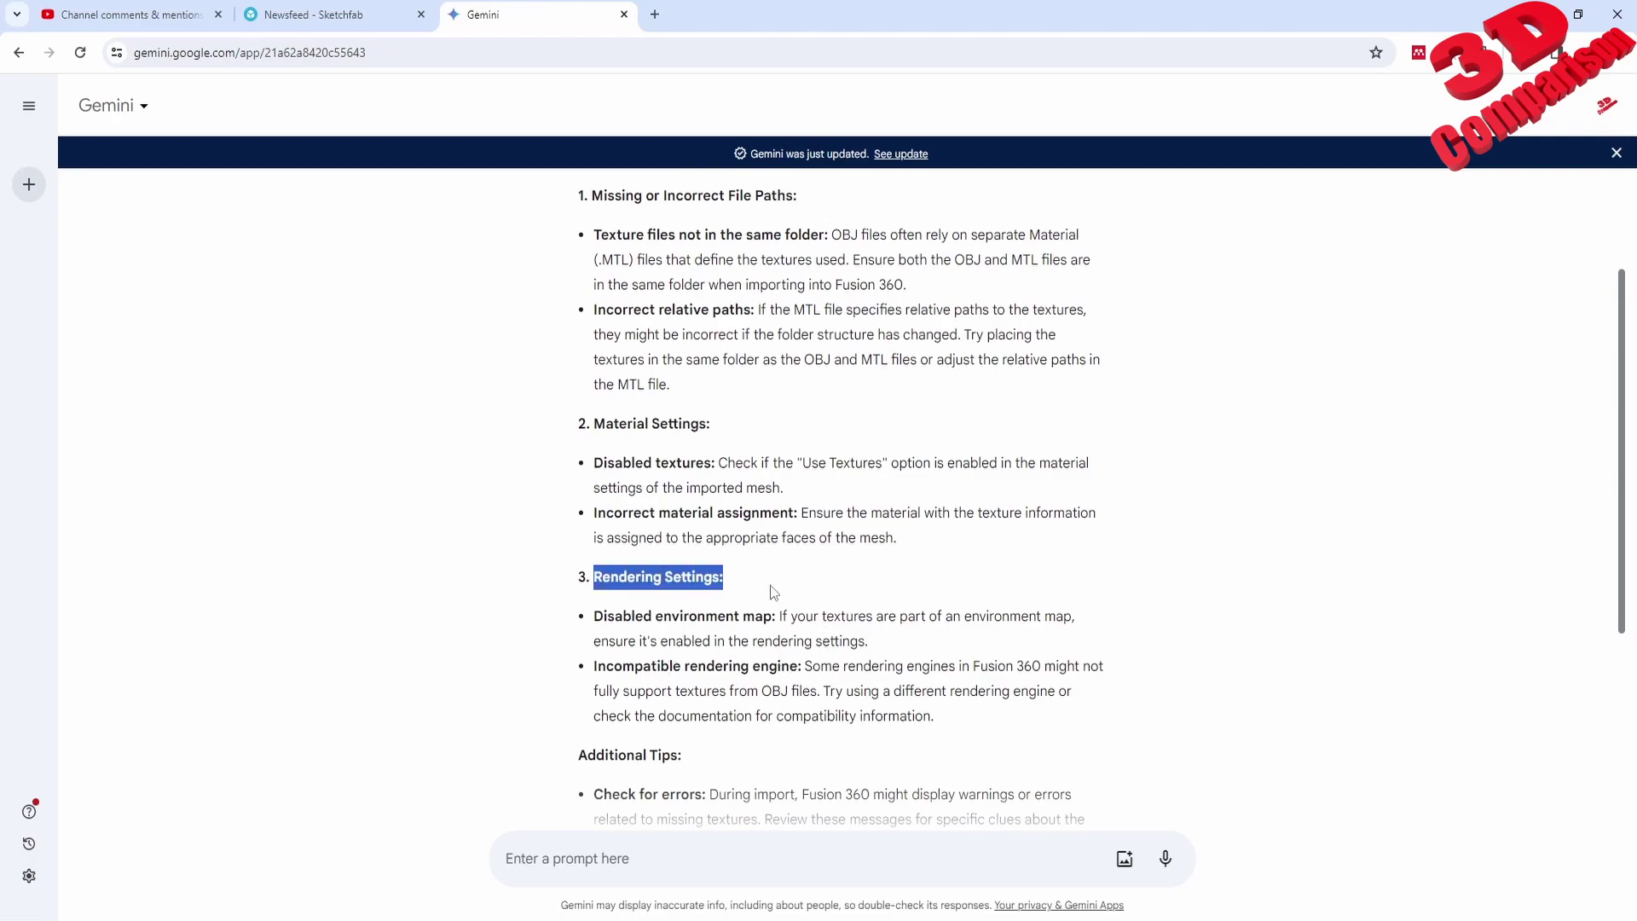
- Highlight the incompatible rendering engine tip advising a different renderer, then open Windows search
{"action": "left_click_drag", "start_coordinate": [596, 673], "coordinate": [735, 687]}
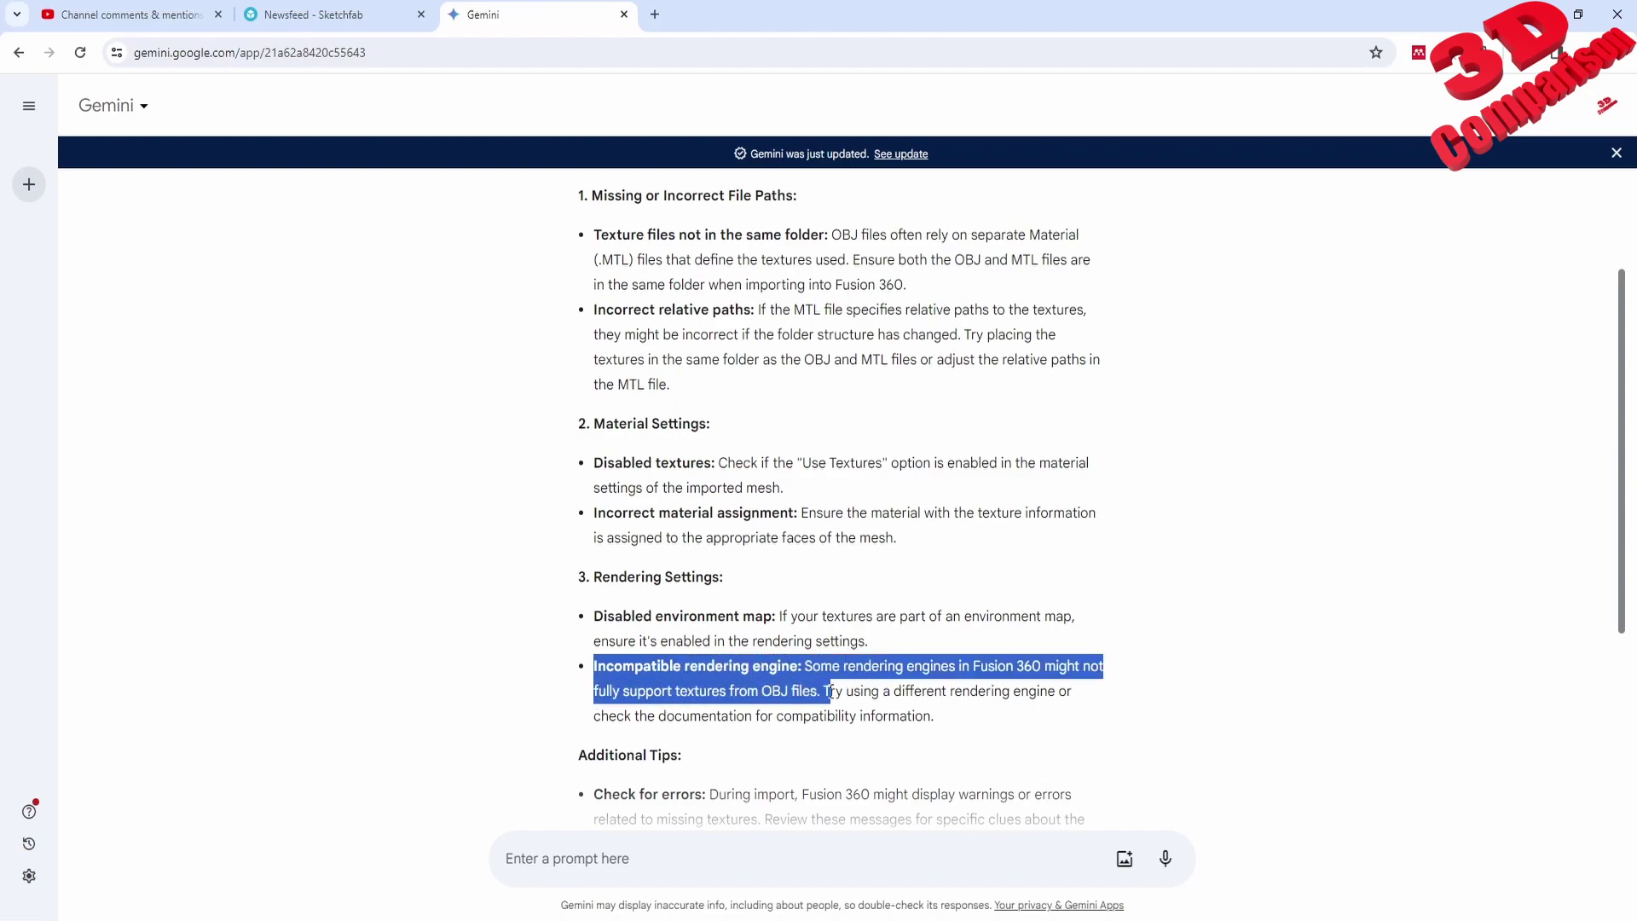
{"action": "left_click_drag", "start_coordinate": [830, 693], "coordinate": [822, 692]}
{"action": "left_click_drag", "start_coordinate": [825, 691], "coordinate": [993, 694]}
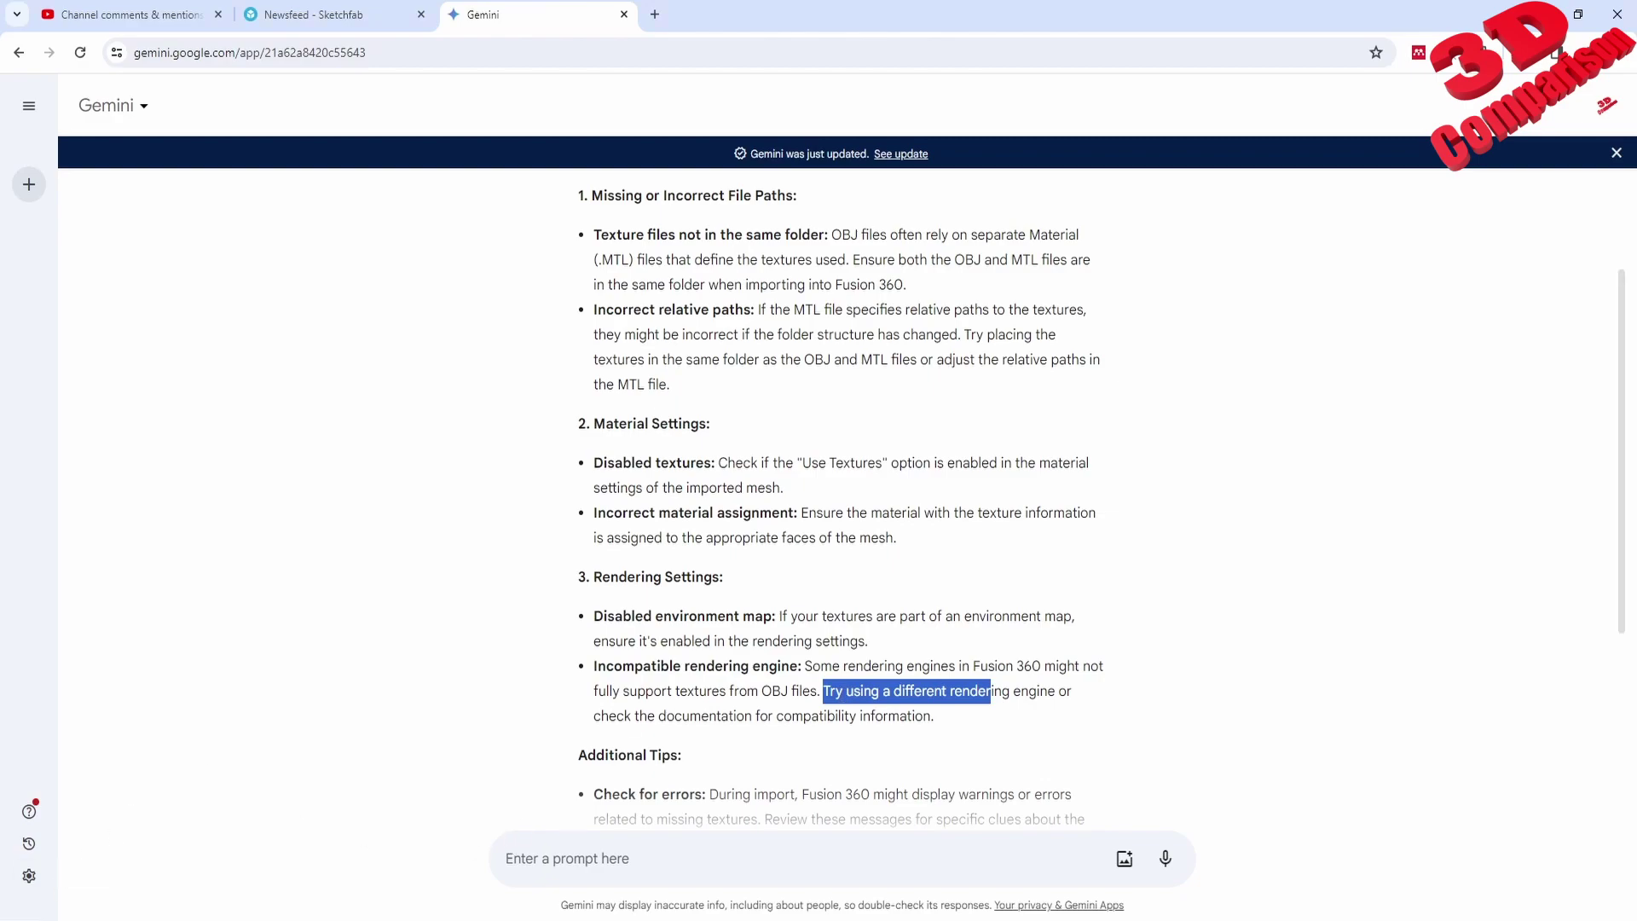
{"action": "key", "text": "super"}
- Launch KeyShot 9, dismiss the update and Welcome windows, and drag pot.obj into the empty scene
{"action": "type", "text": "ke"}
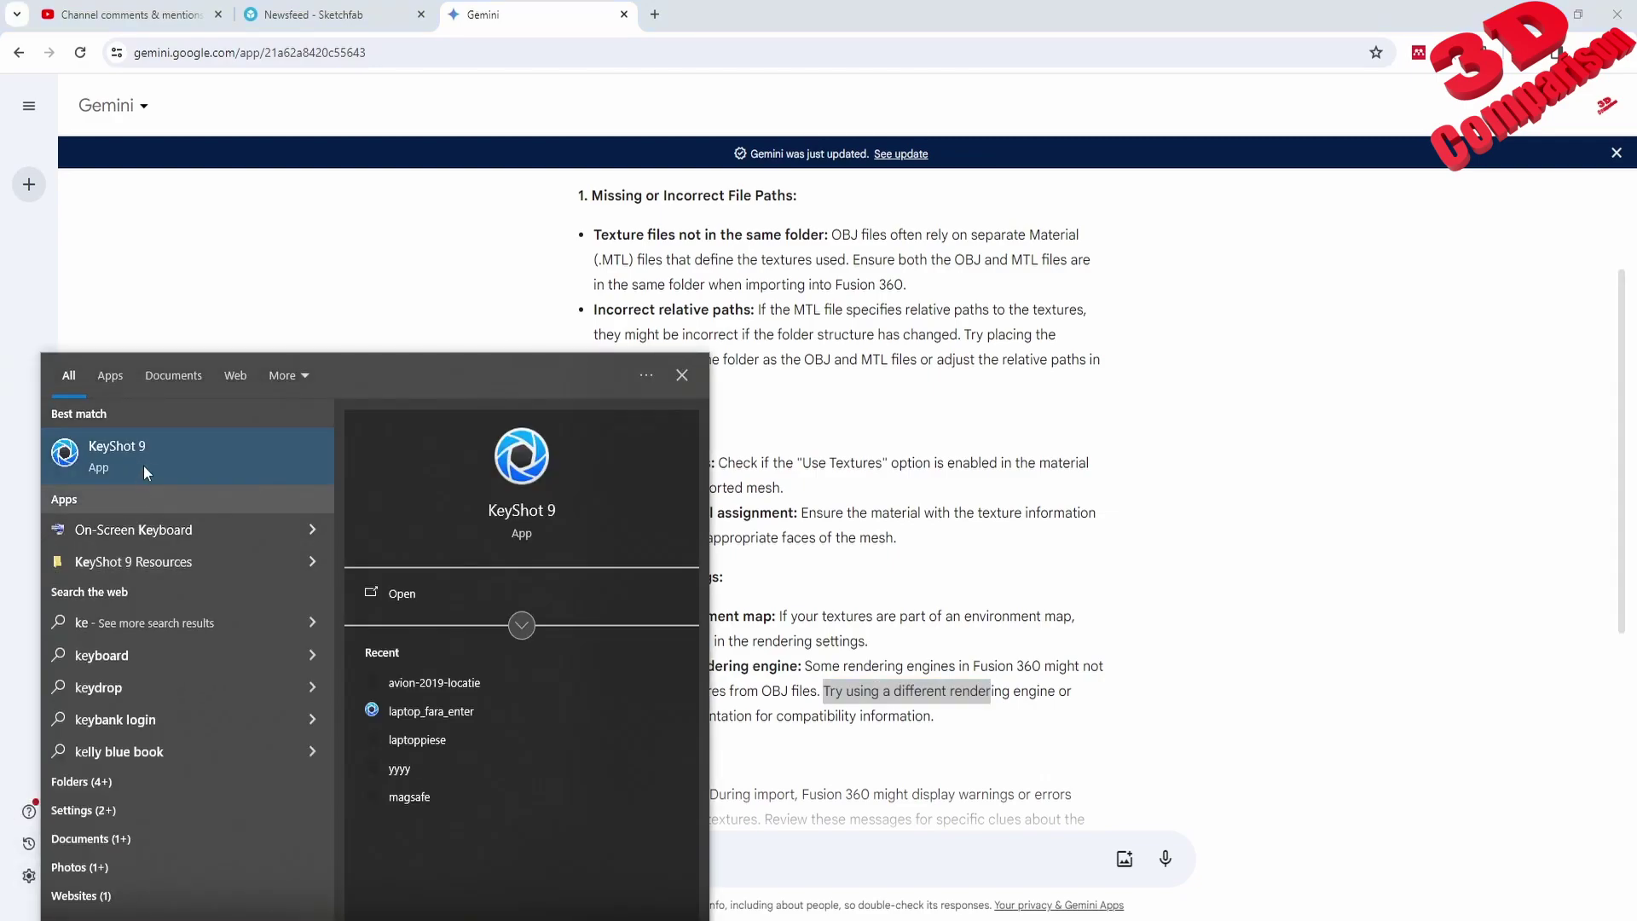
{"action": "left_click", "coordinate": [143, 464]}
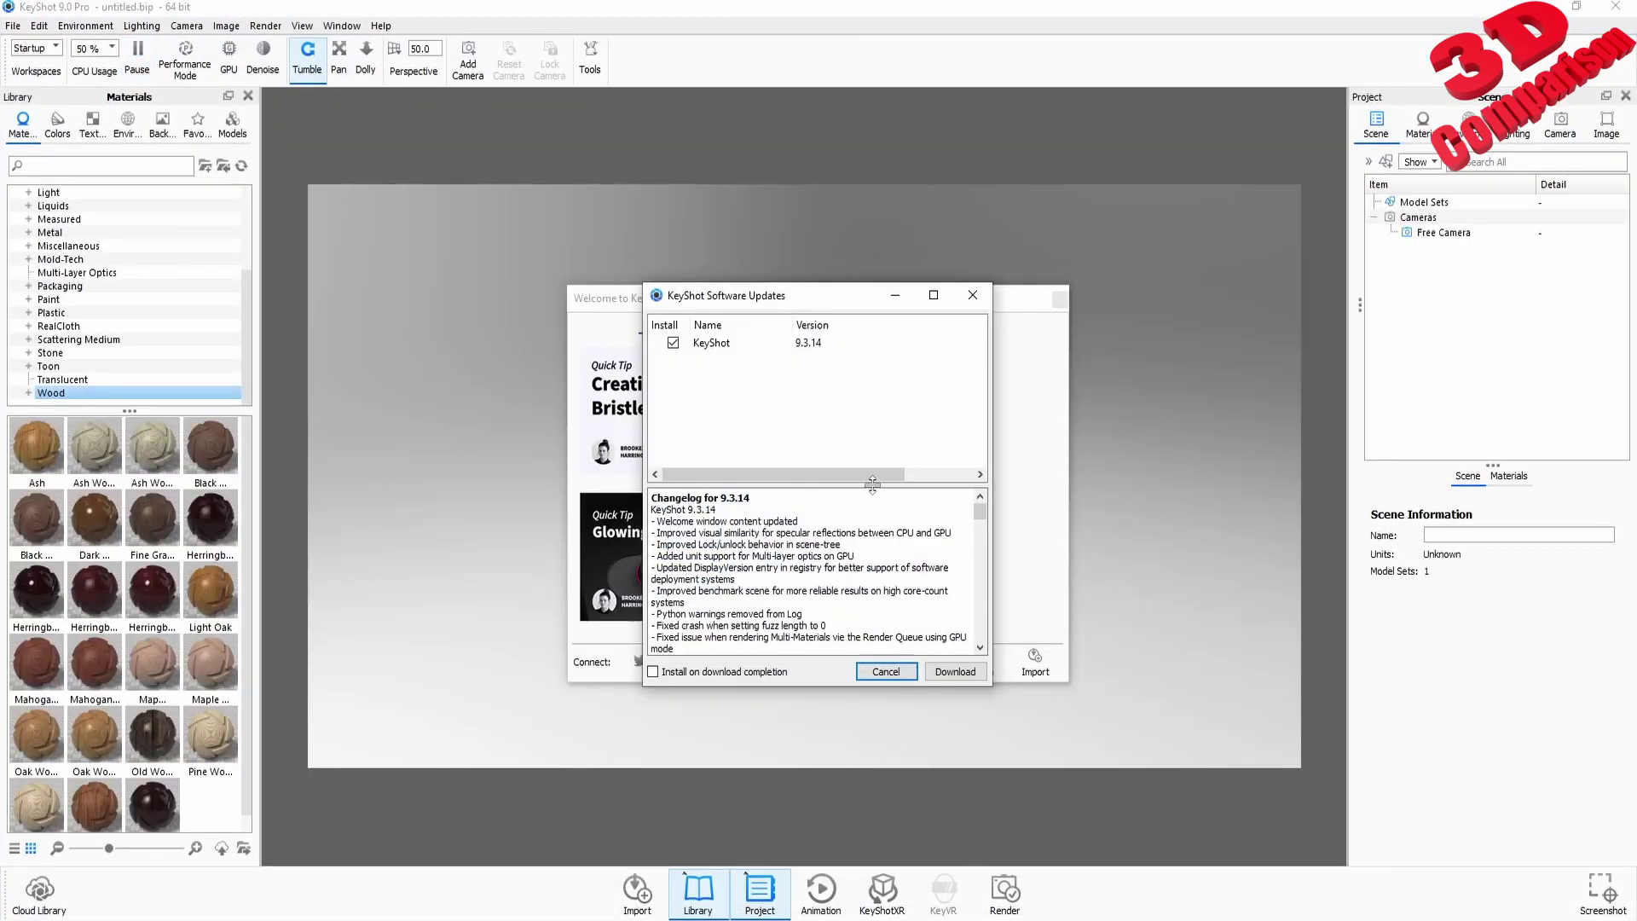
{"action": "left_click", "coordinate": [893, 673]}
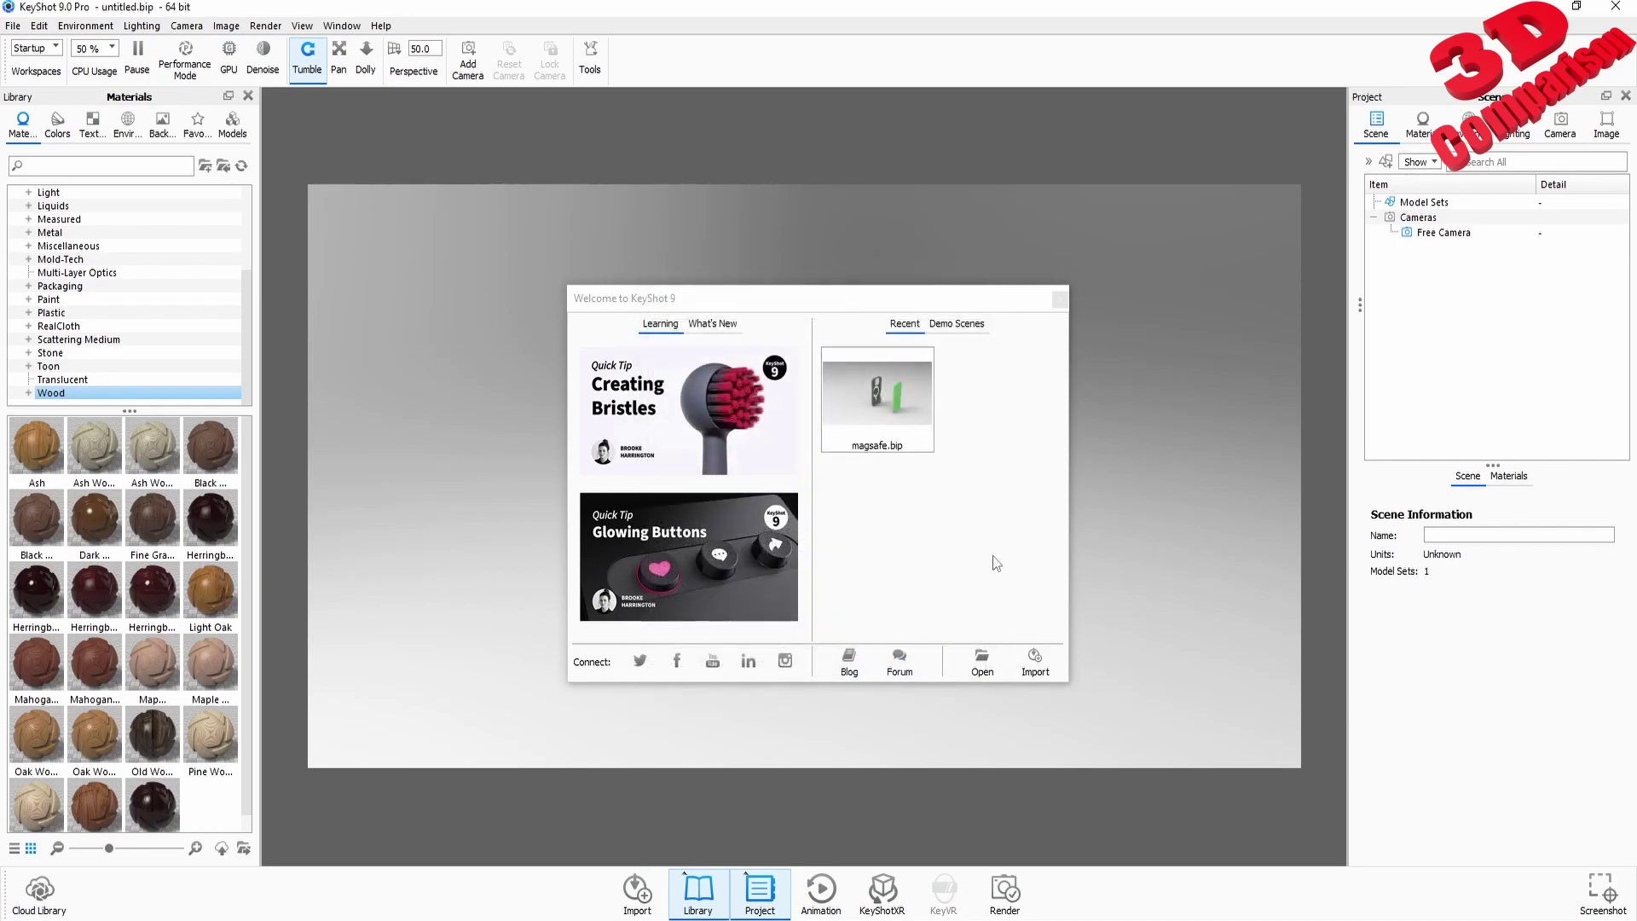
{"action": "left_click", "coordinate": [1060, 302]}
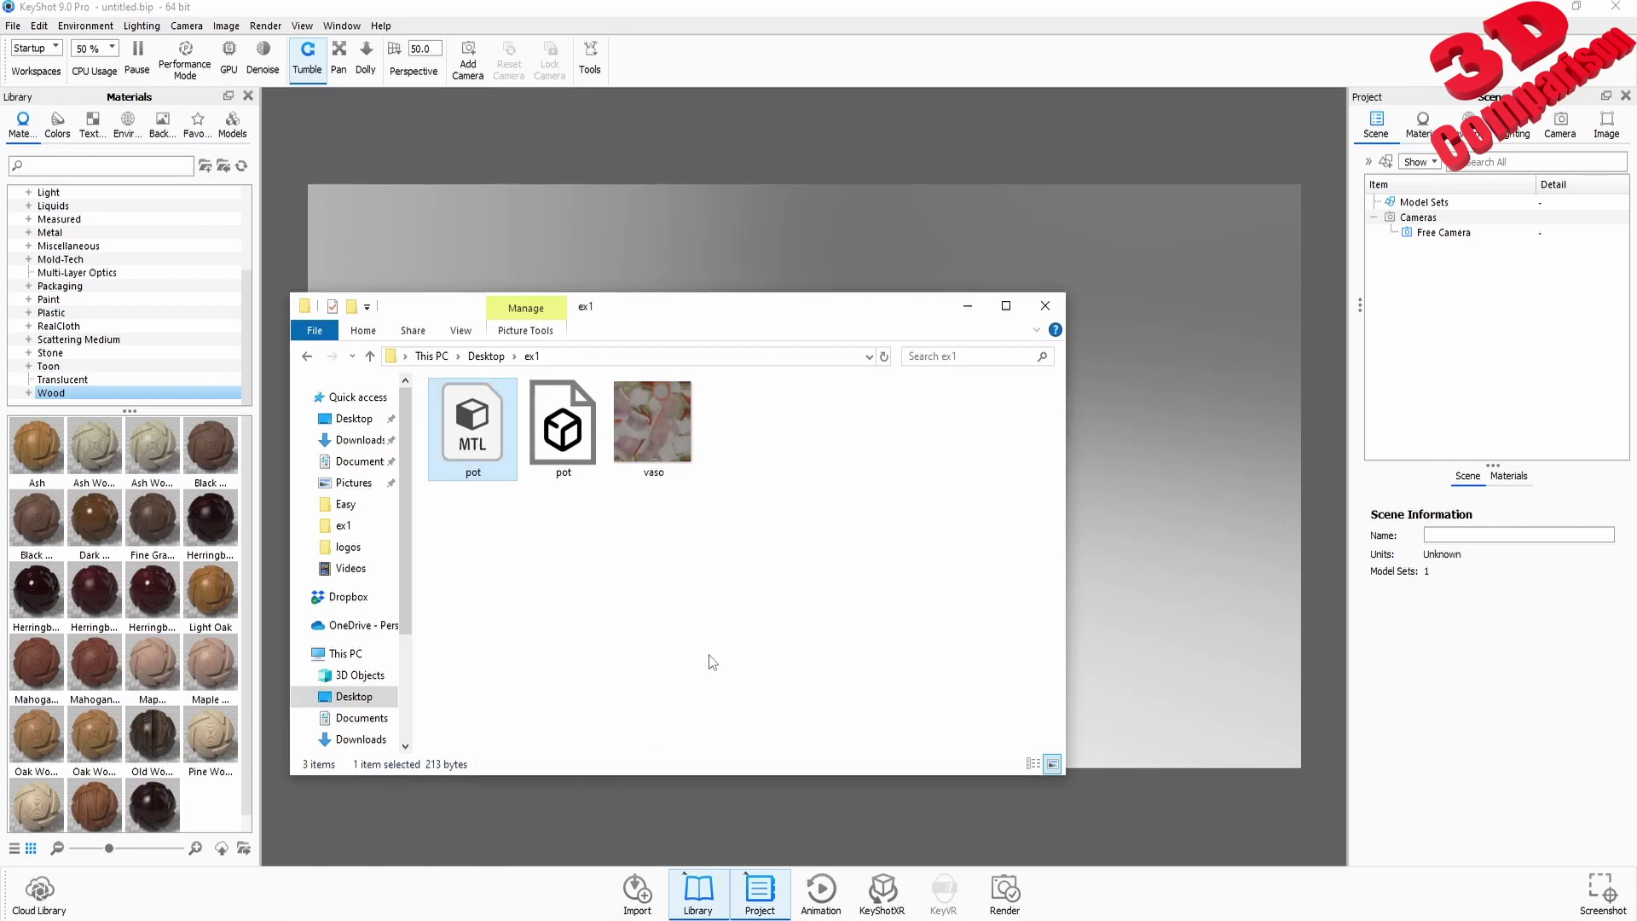
{"action": "left_click_drag", "start_coordinate": [837, 309], "coordinate": [602, 444]}
{"action": "left_click_drag", "start_coordinate": [330, 559], "coordinate": [935, 436]}
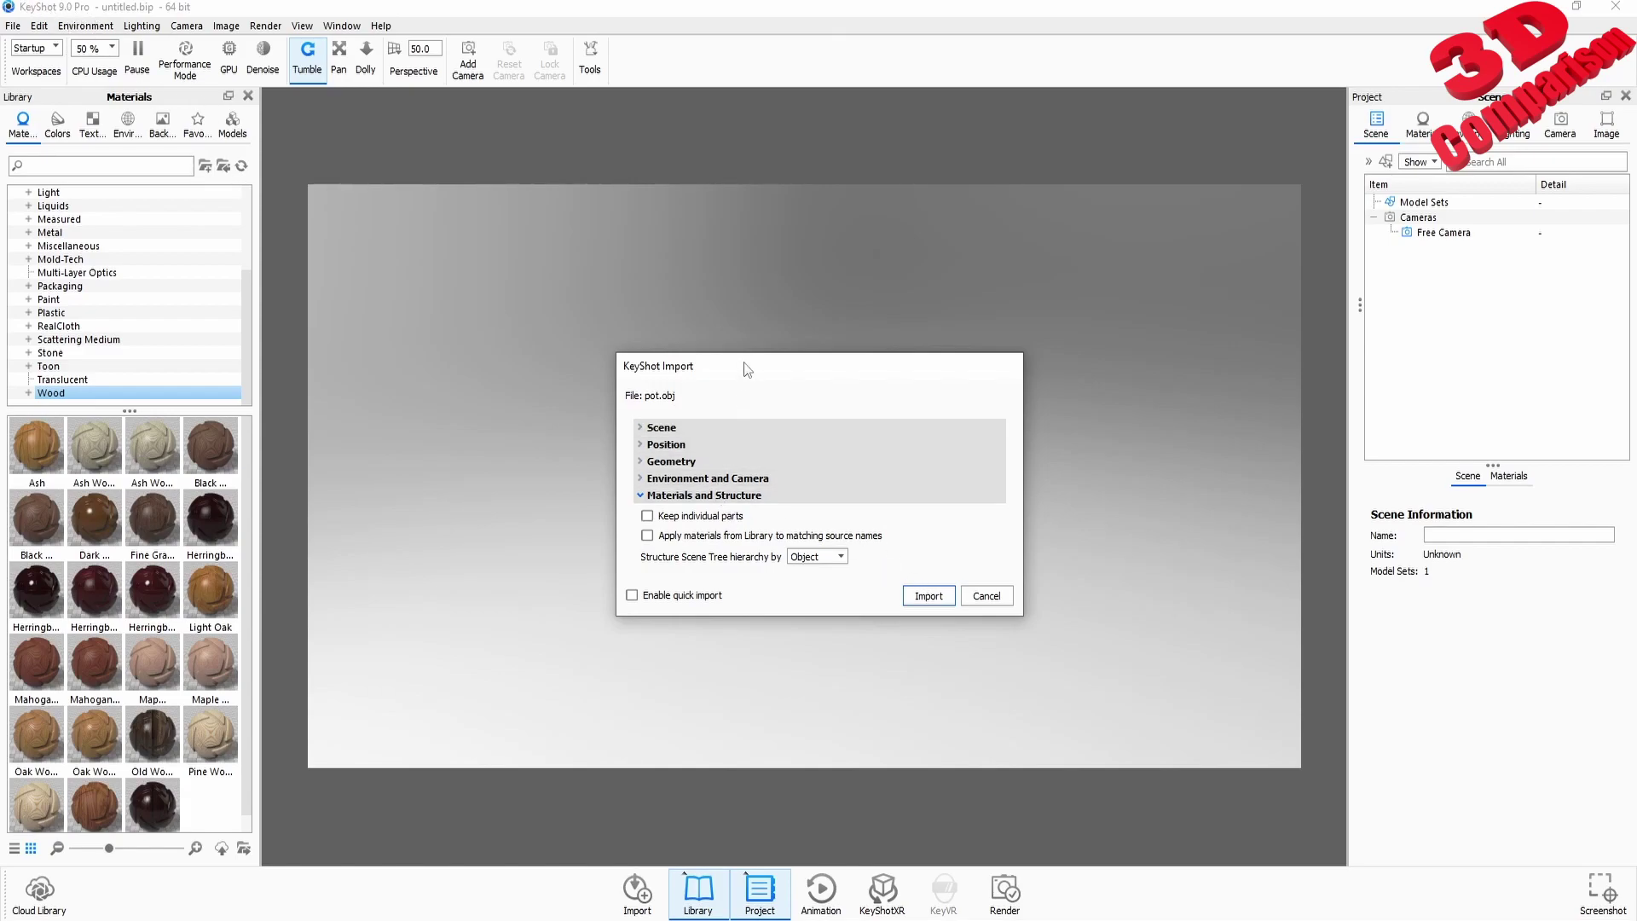
- Import pot.obj with default settings, then orbit and zoom to view the speckled-glaze pot
{"action": "left_click_drag", "start_coordinate": [746, 366], "coordinate": [640, 292]}
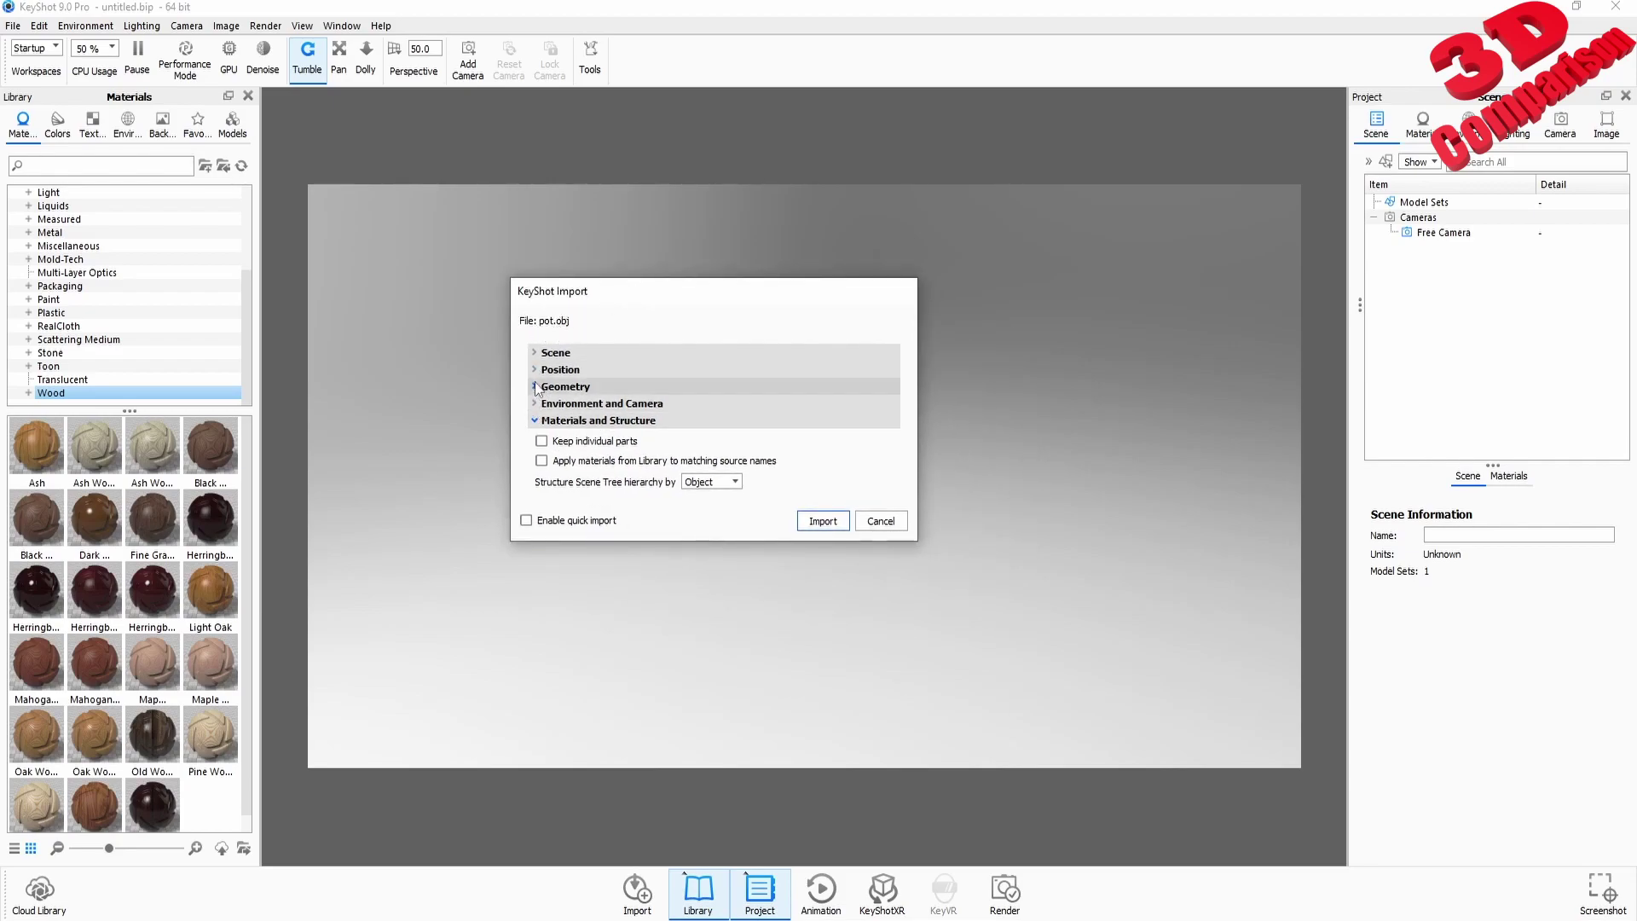
{"action": "left_click", "coordinate": [536, 422]}
{"action": "left_click", "coordinate": [535, 421]}
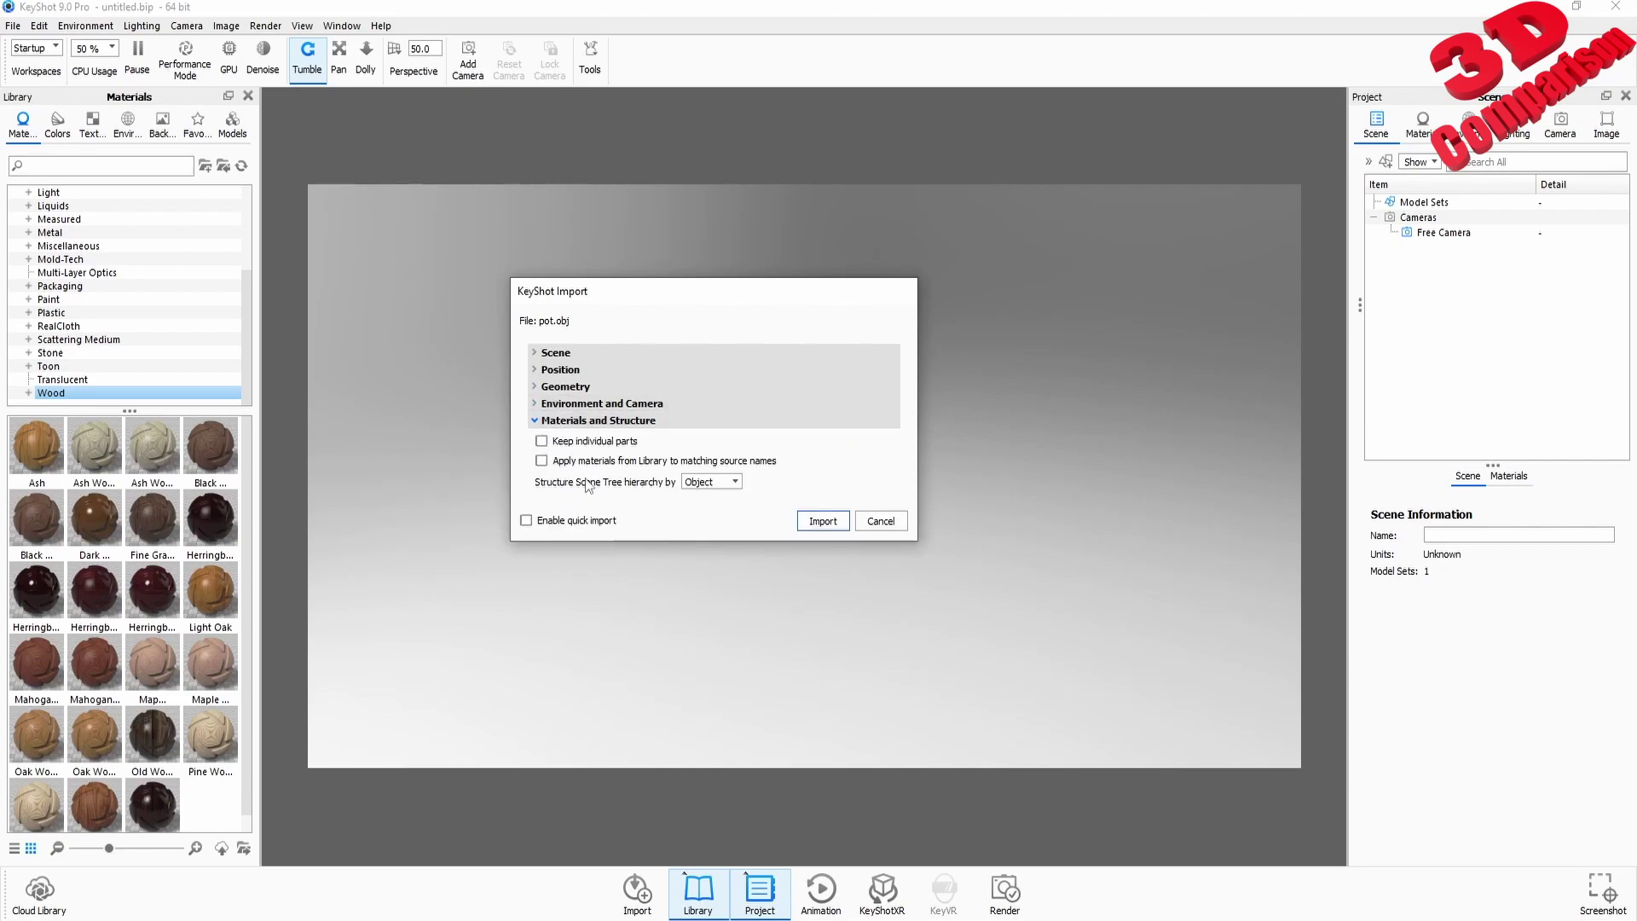
{"action": "left_click", "coordinate": [825, 523]}
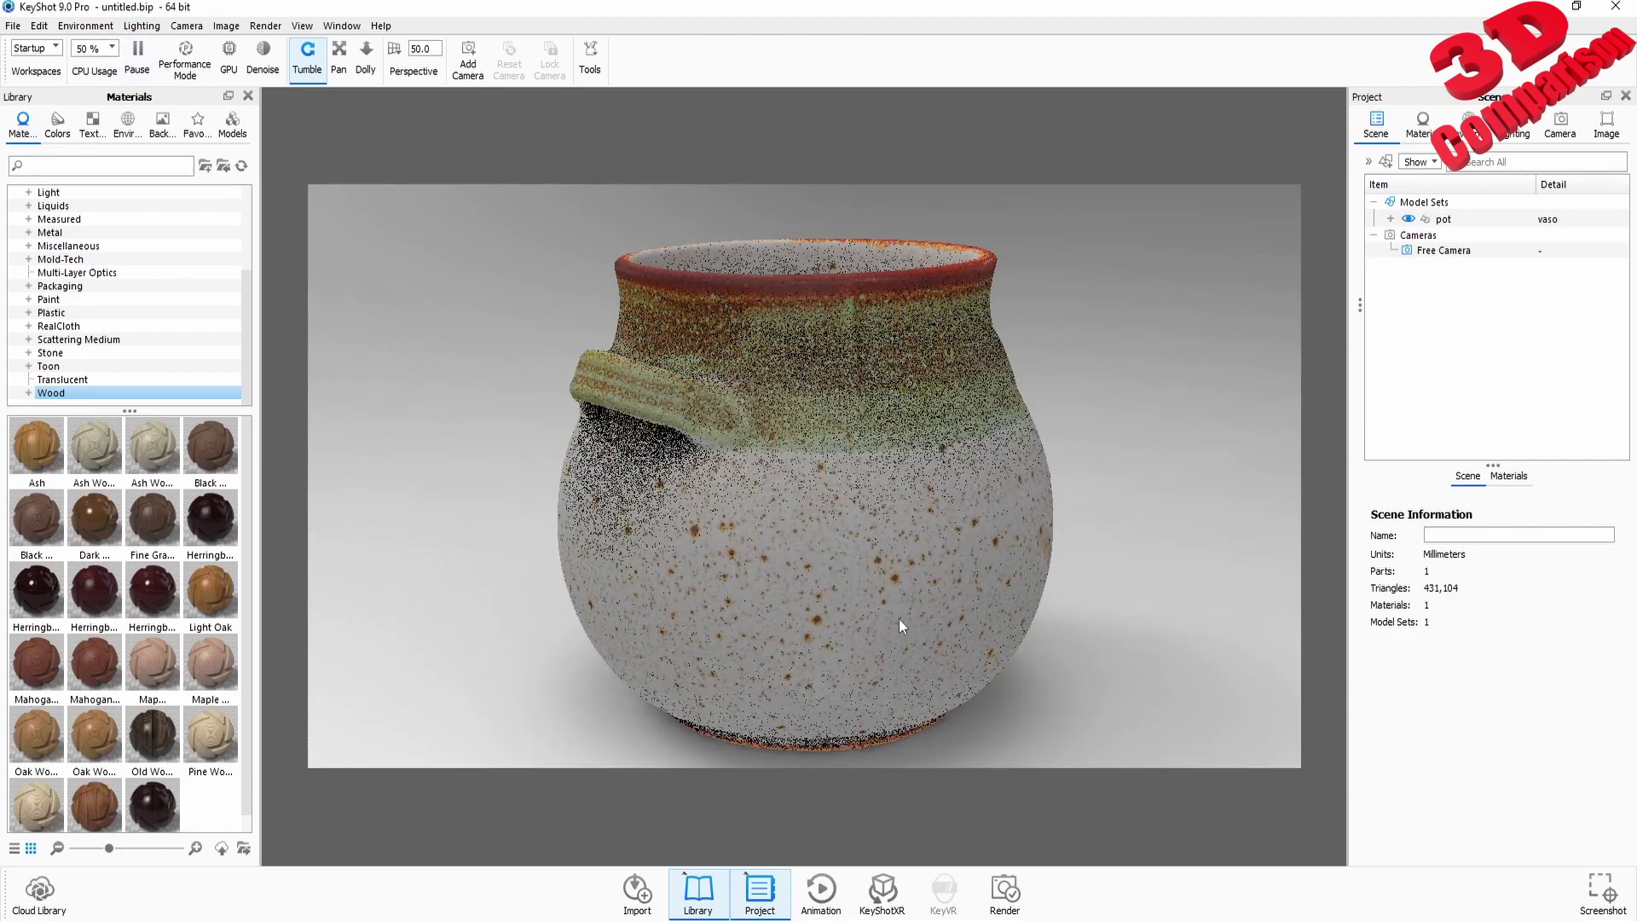
{"action": "left_click_drag", "start_coordinate": [855, 575], "coordinate": [975, 525]}
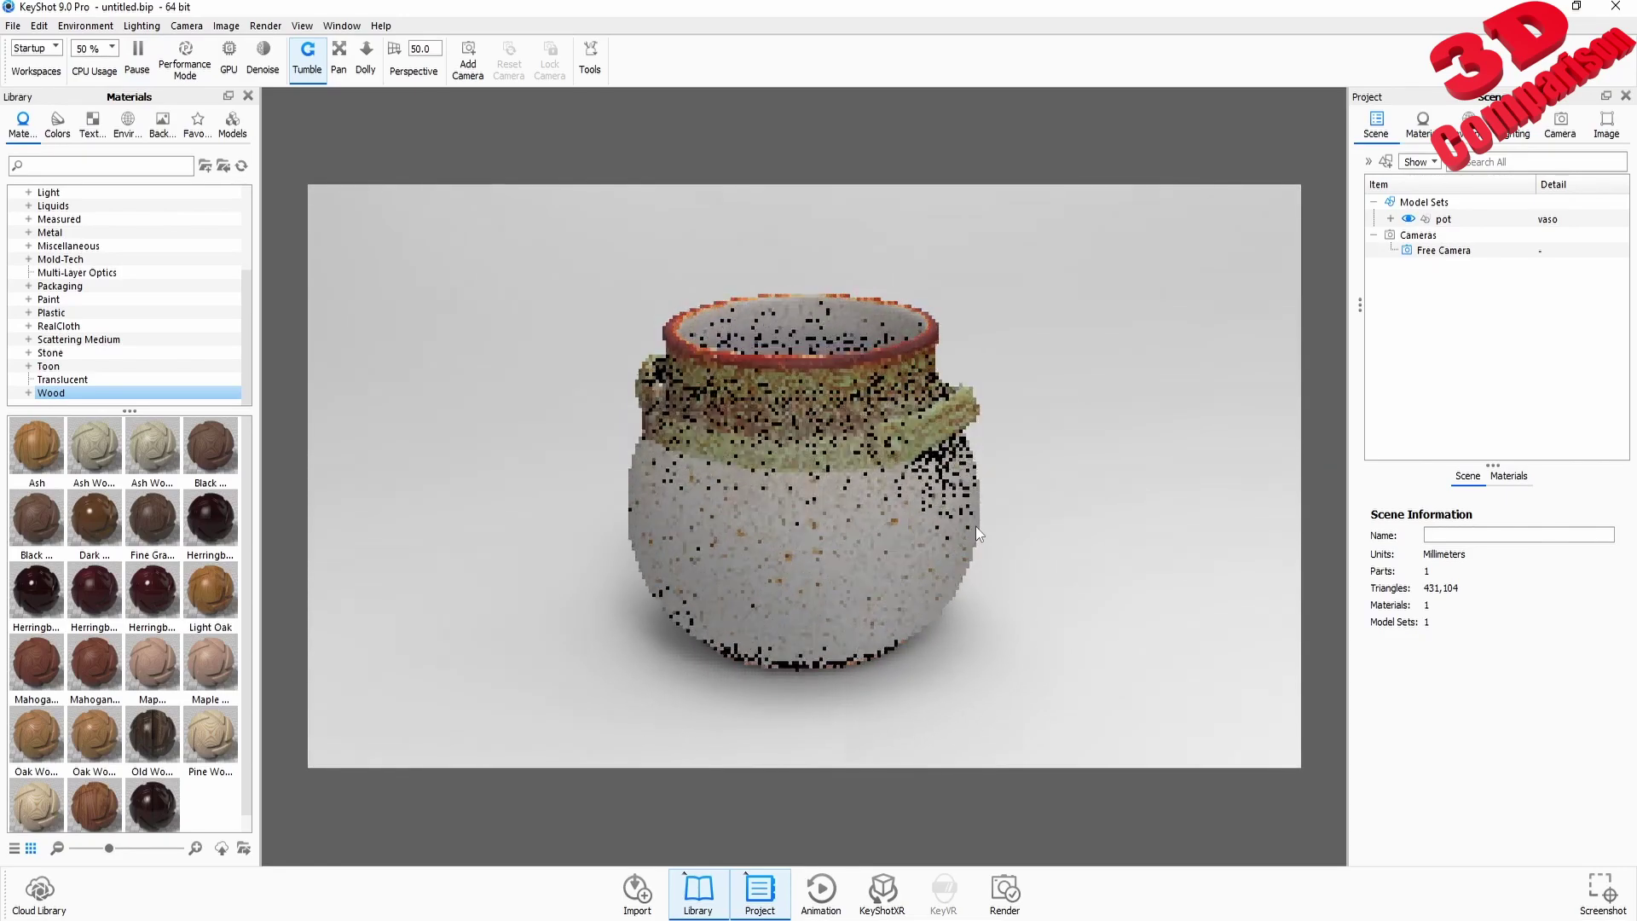
{"action": "scroll", "coordinate": [974, 527], "scroll_direction": "up", "scroll_amount": 2}
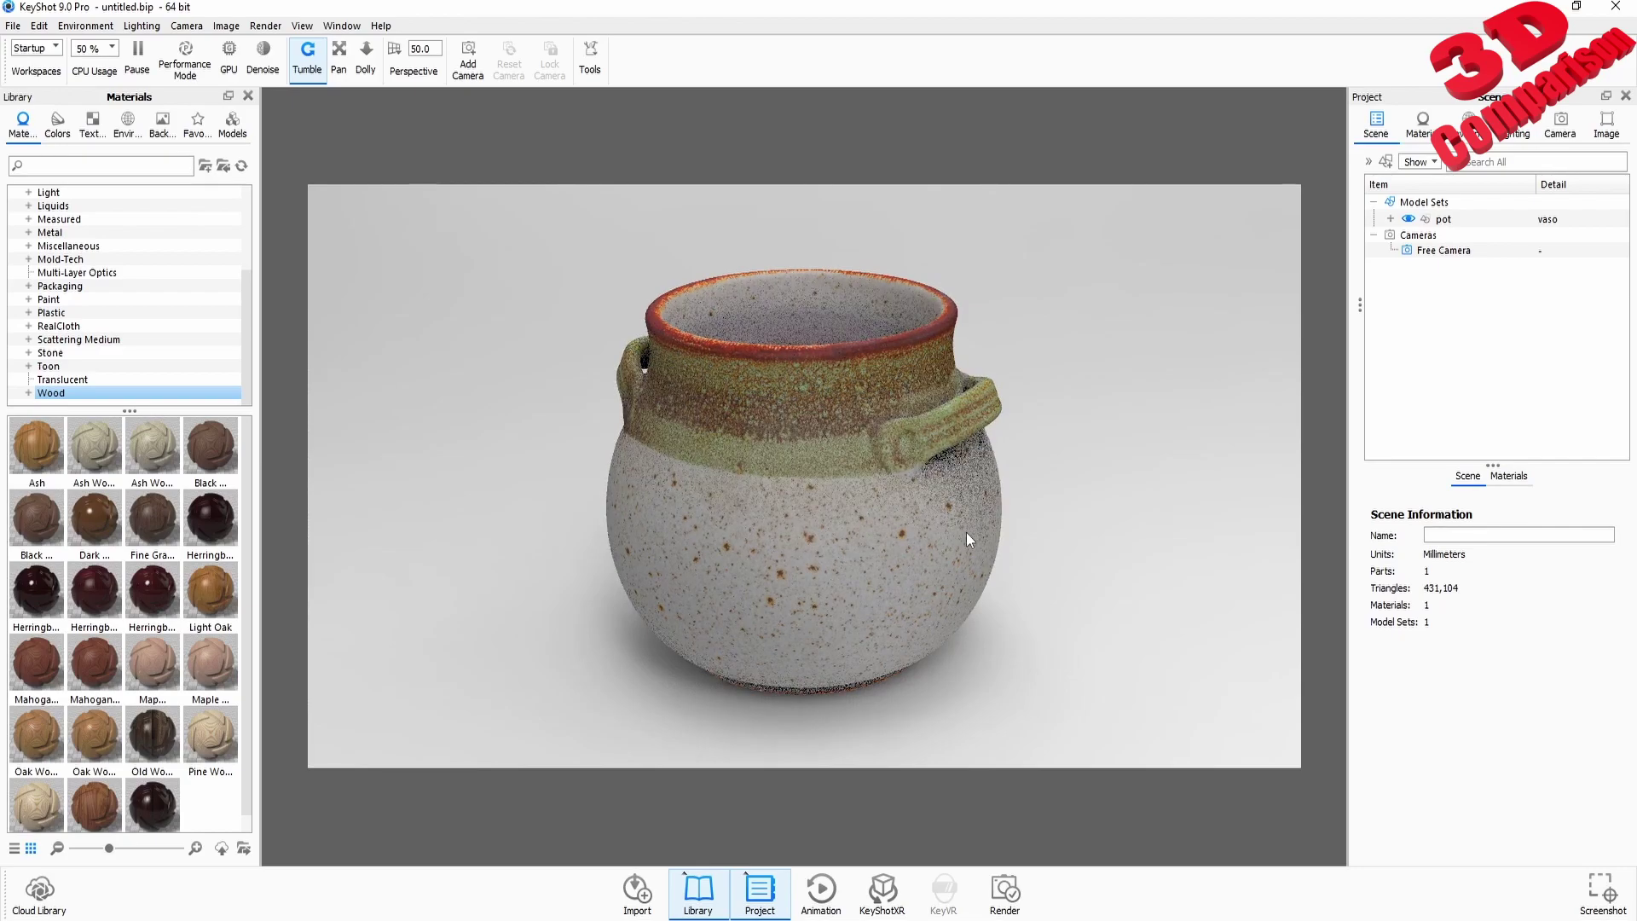
{"action": "left_click", "coordinate": [1012, 891]}
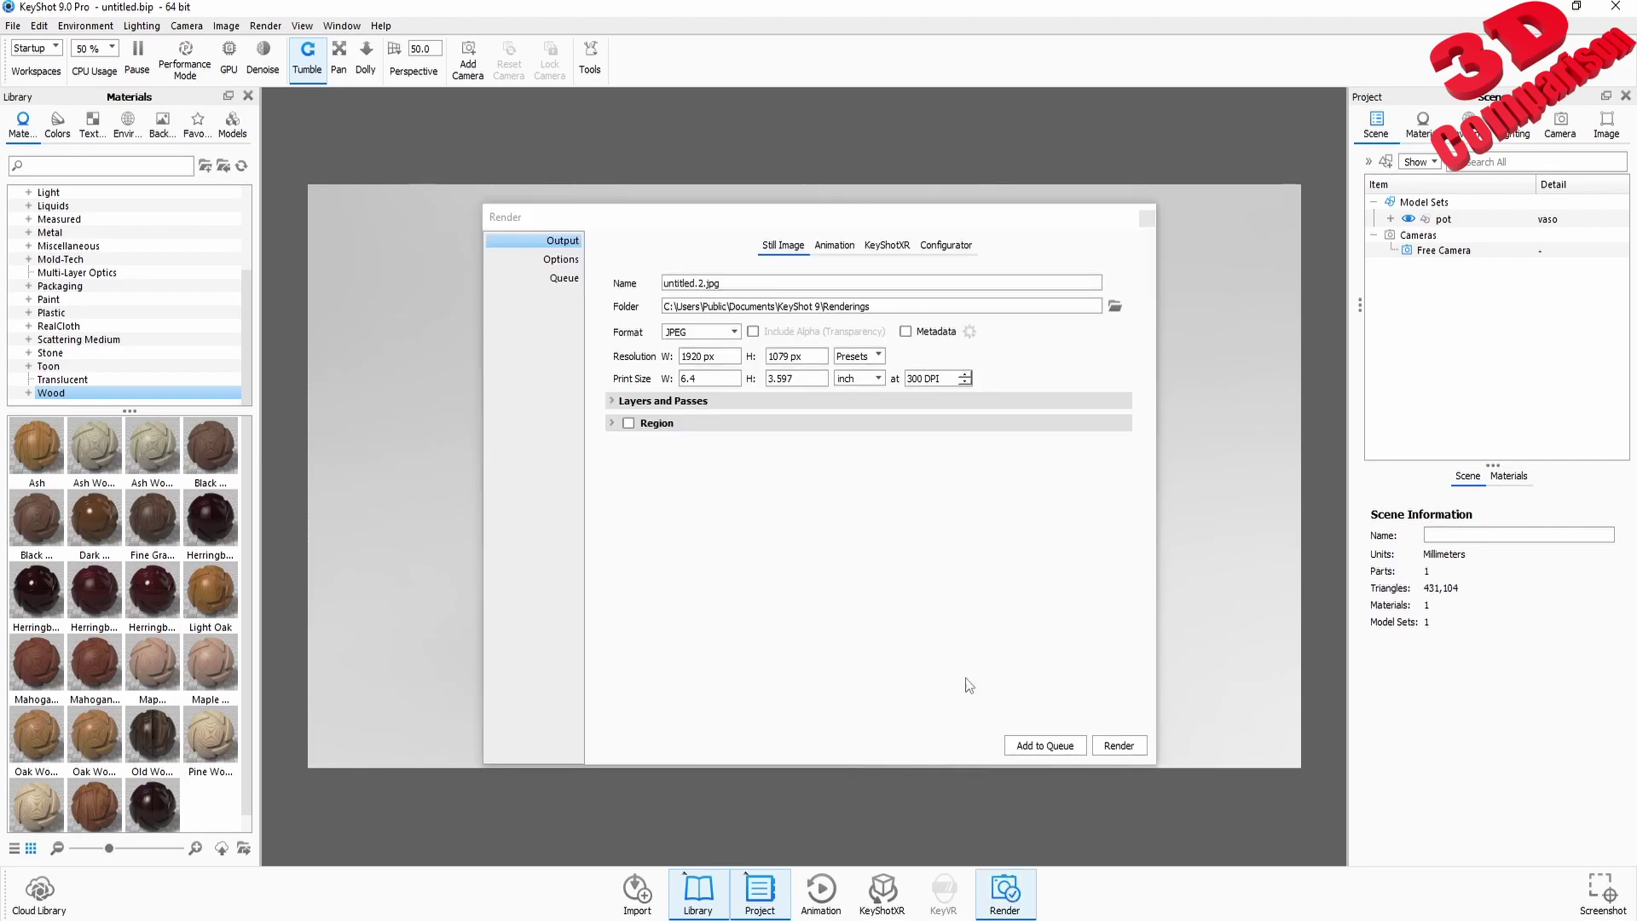
- Add a 1920 x 1079 render of the pot to the queue and process it
{"action": "left_click", "coordinate": [563, 281]}
{"action": "left_click", "coordinate": [1126, 287]}
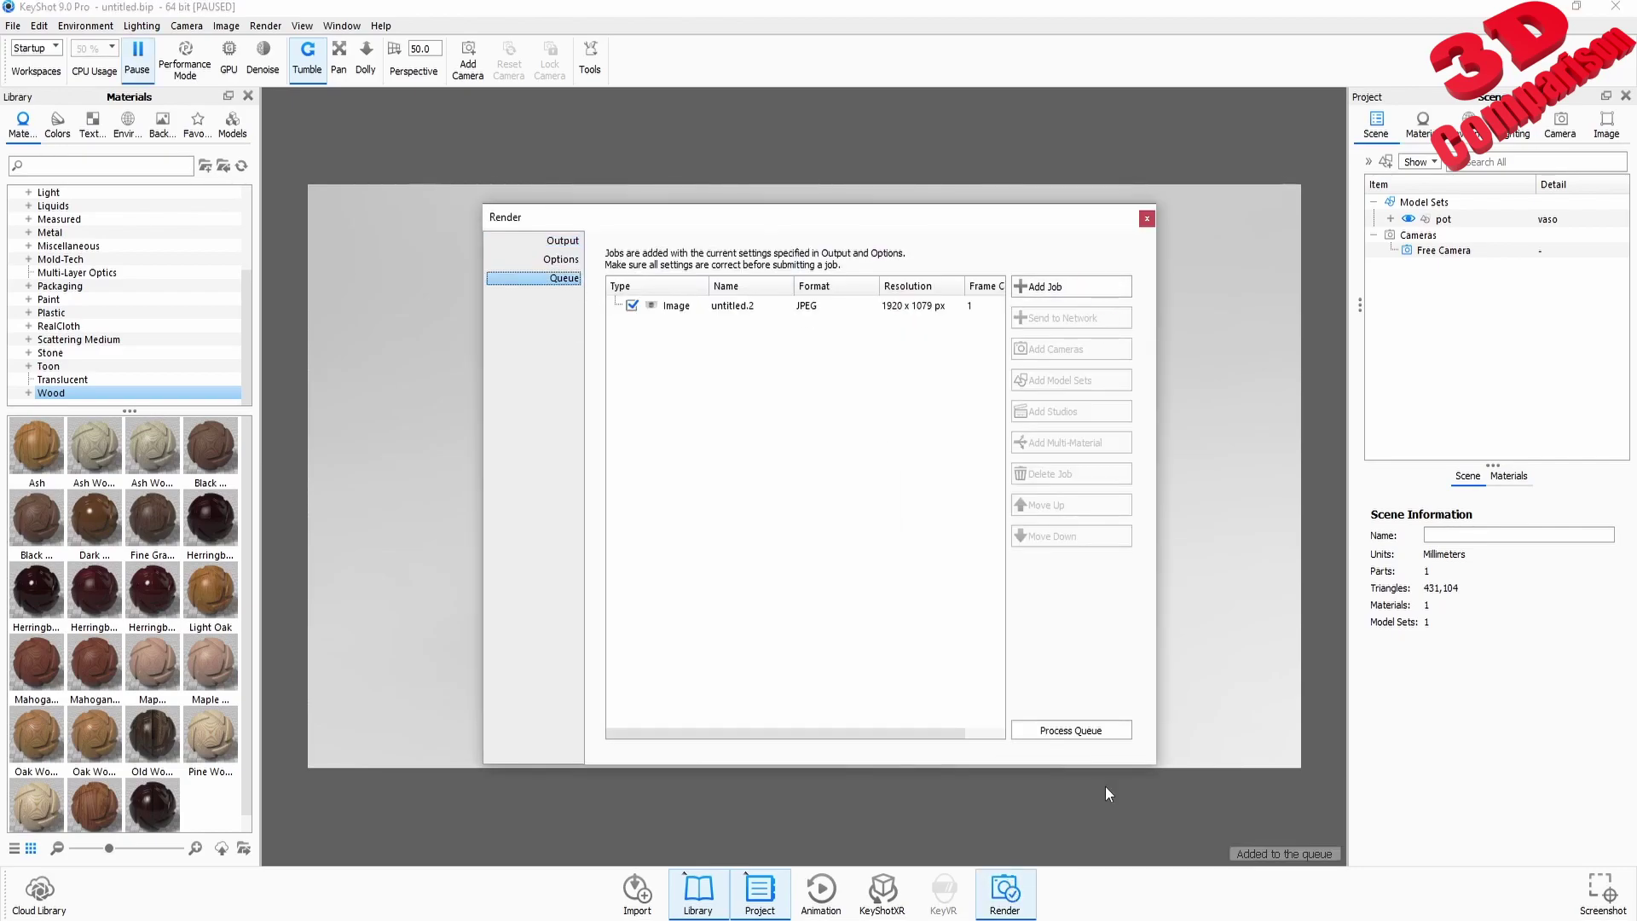
{"action": "left_click", "coordinate": [1104, 731]}
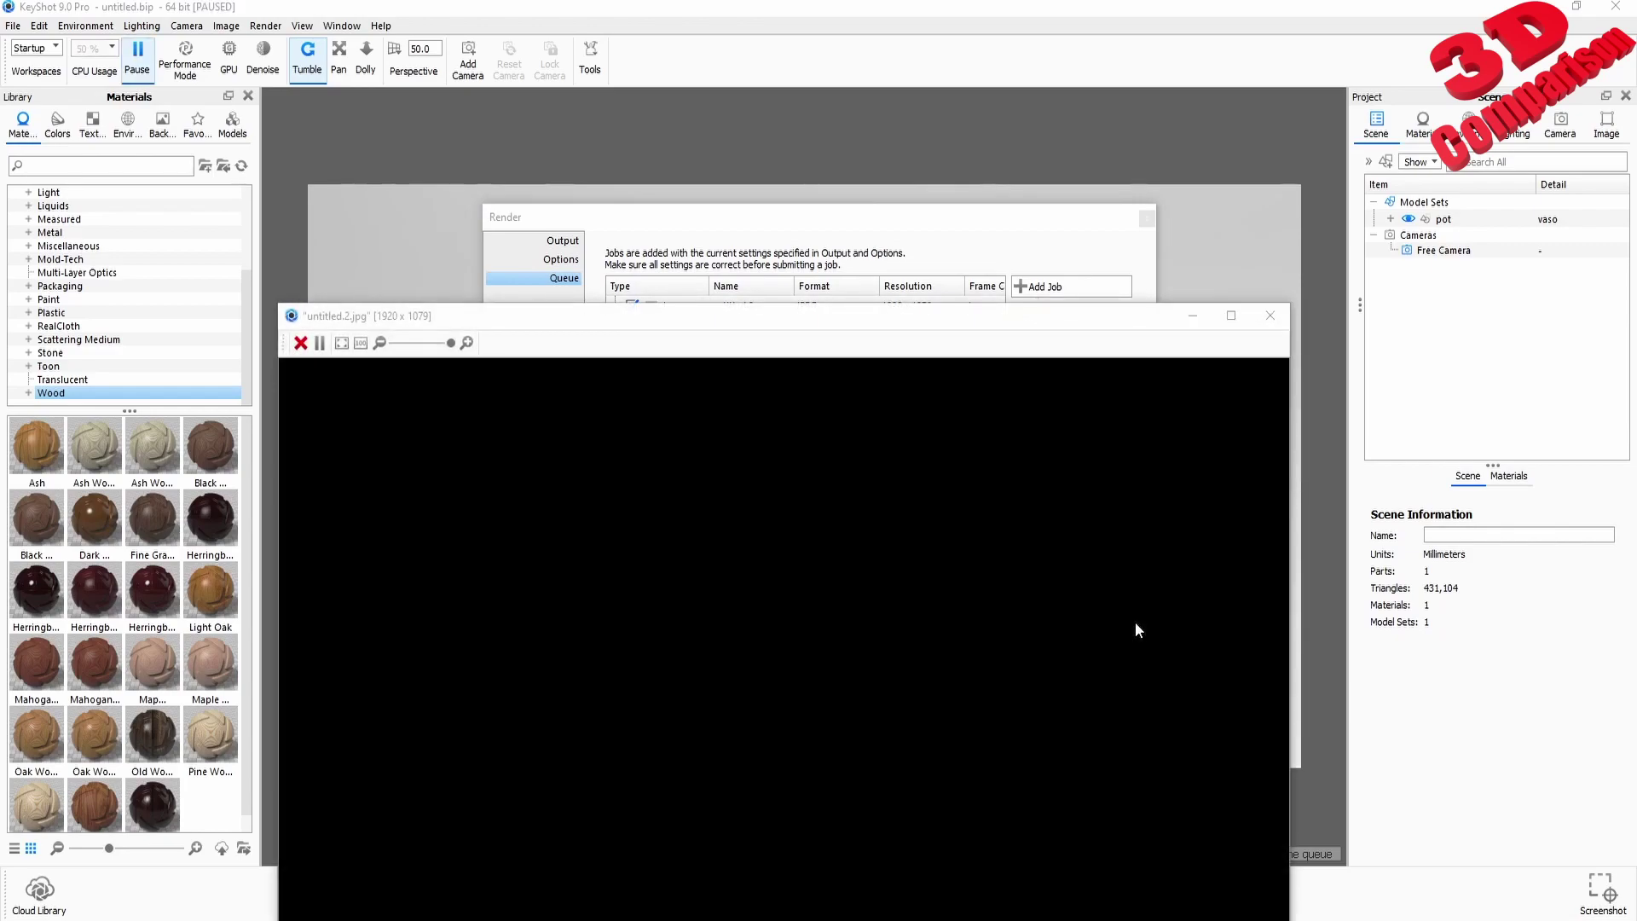
{"action": "left_click_drag", "start_coordinate": [845, 322], "coordinate": [858, 193]}
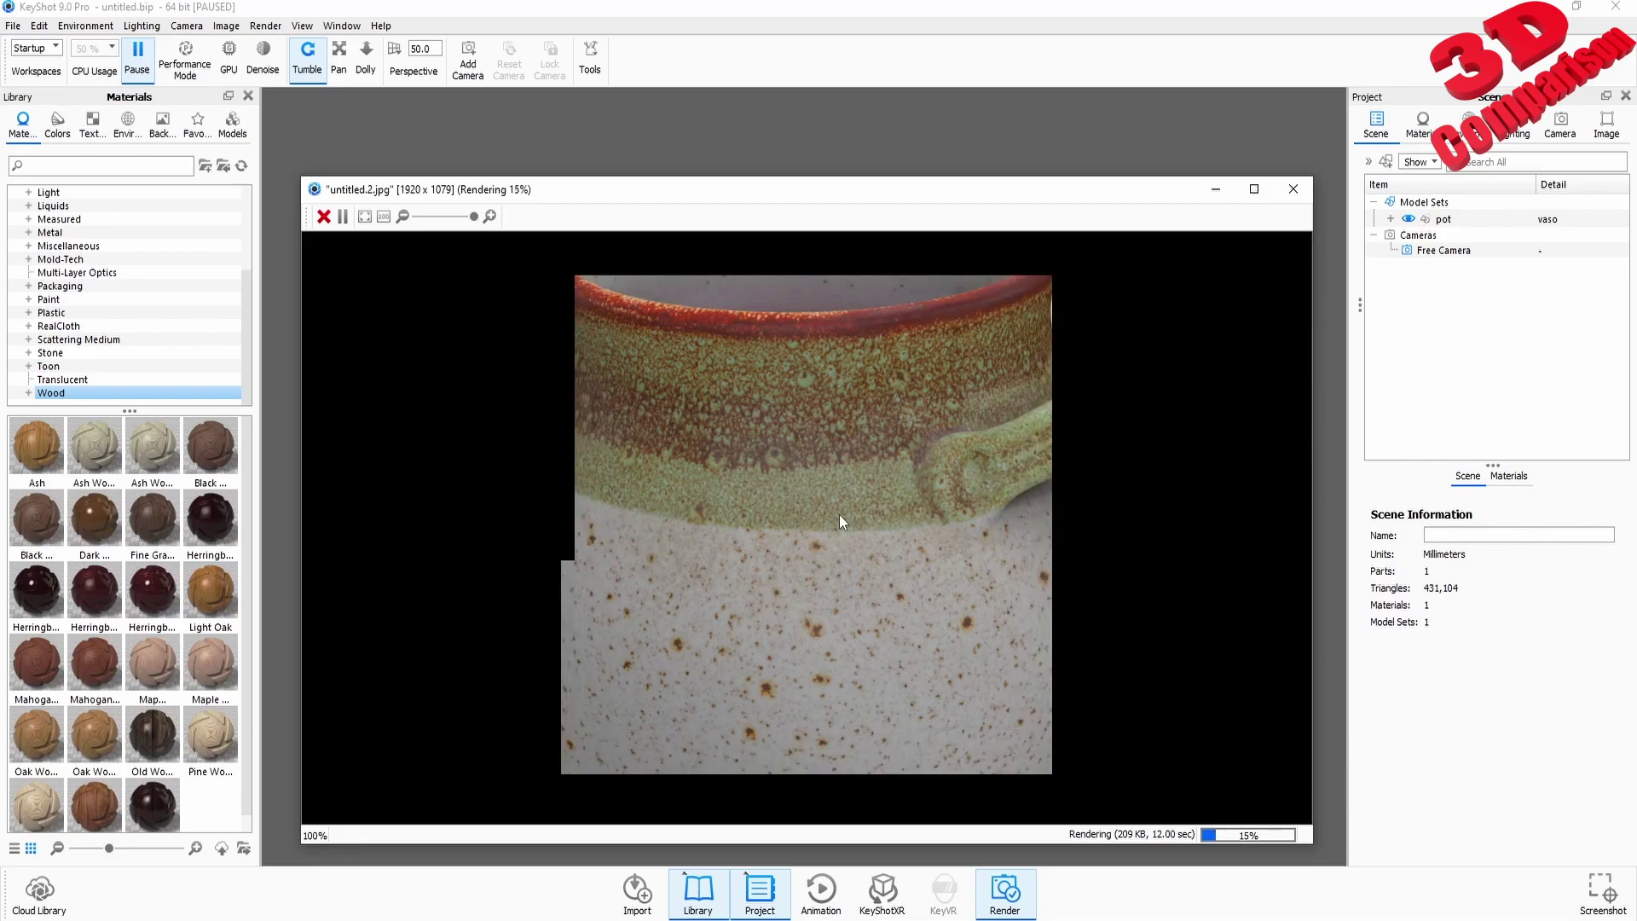
- Switch back to the Gemini page in Chrome
{"action": "scroll", "coordinate": [816, 520], "scroll_direction": "down", "scroll_amount": 5}
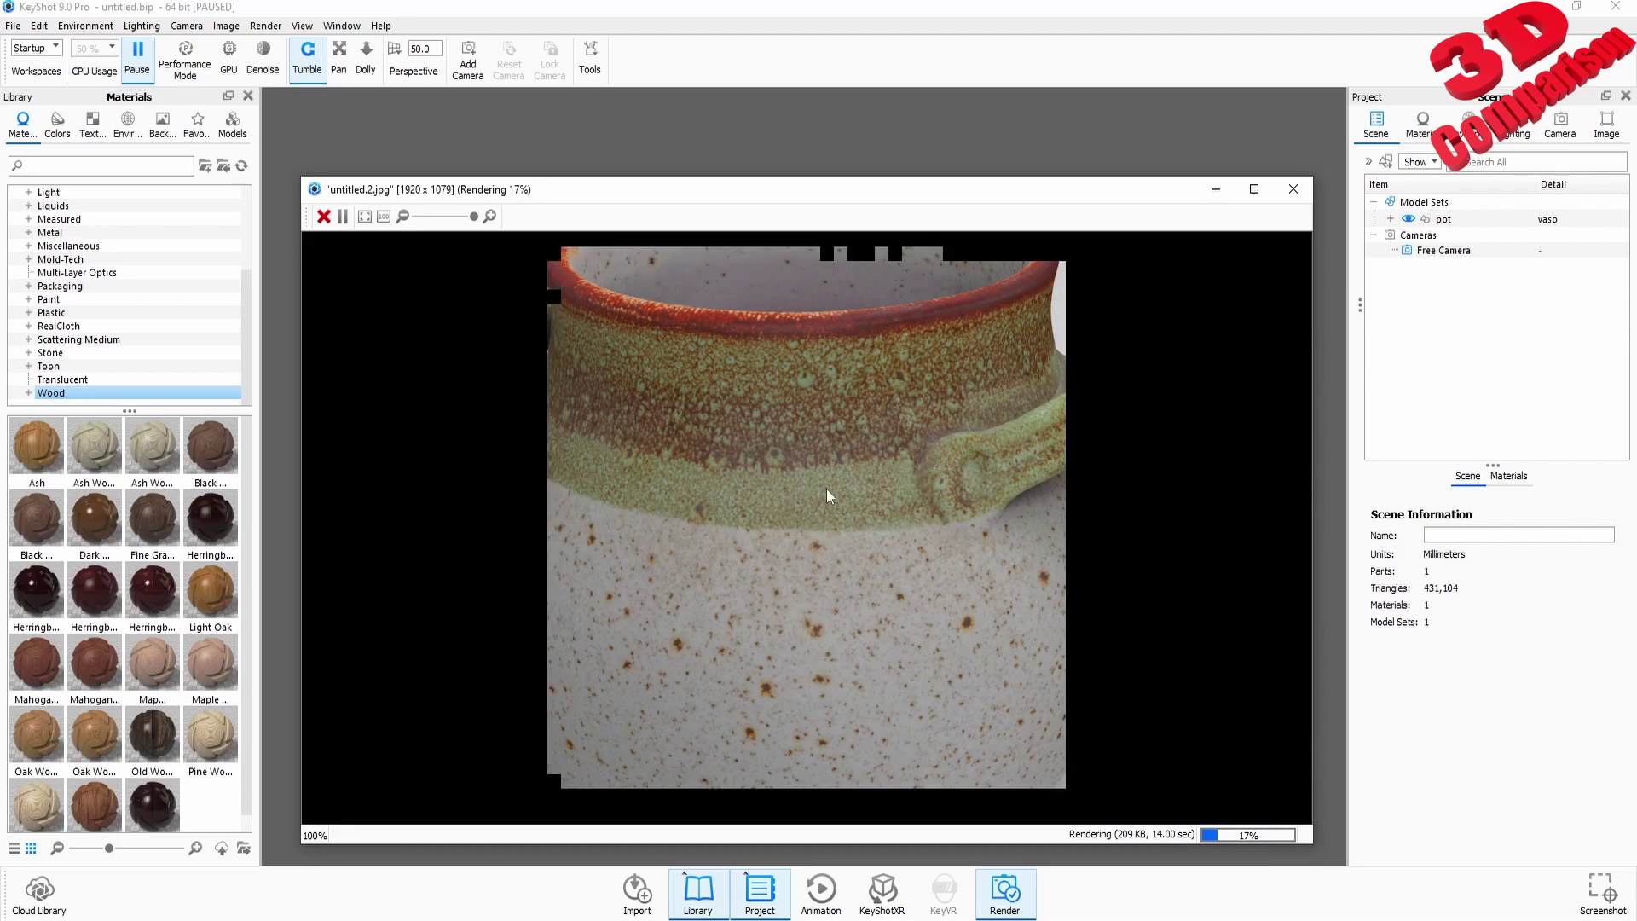
{"action": "mouse_move", "coordinate": [435, 908]}
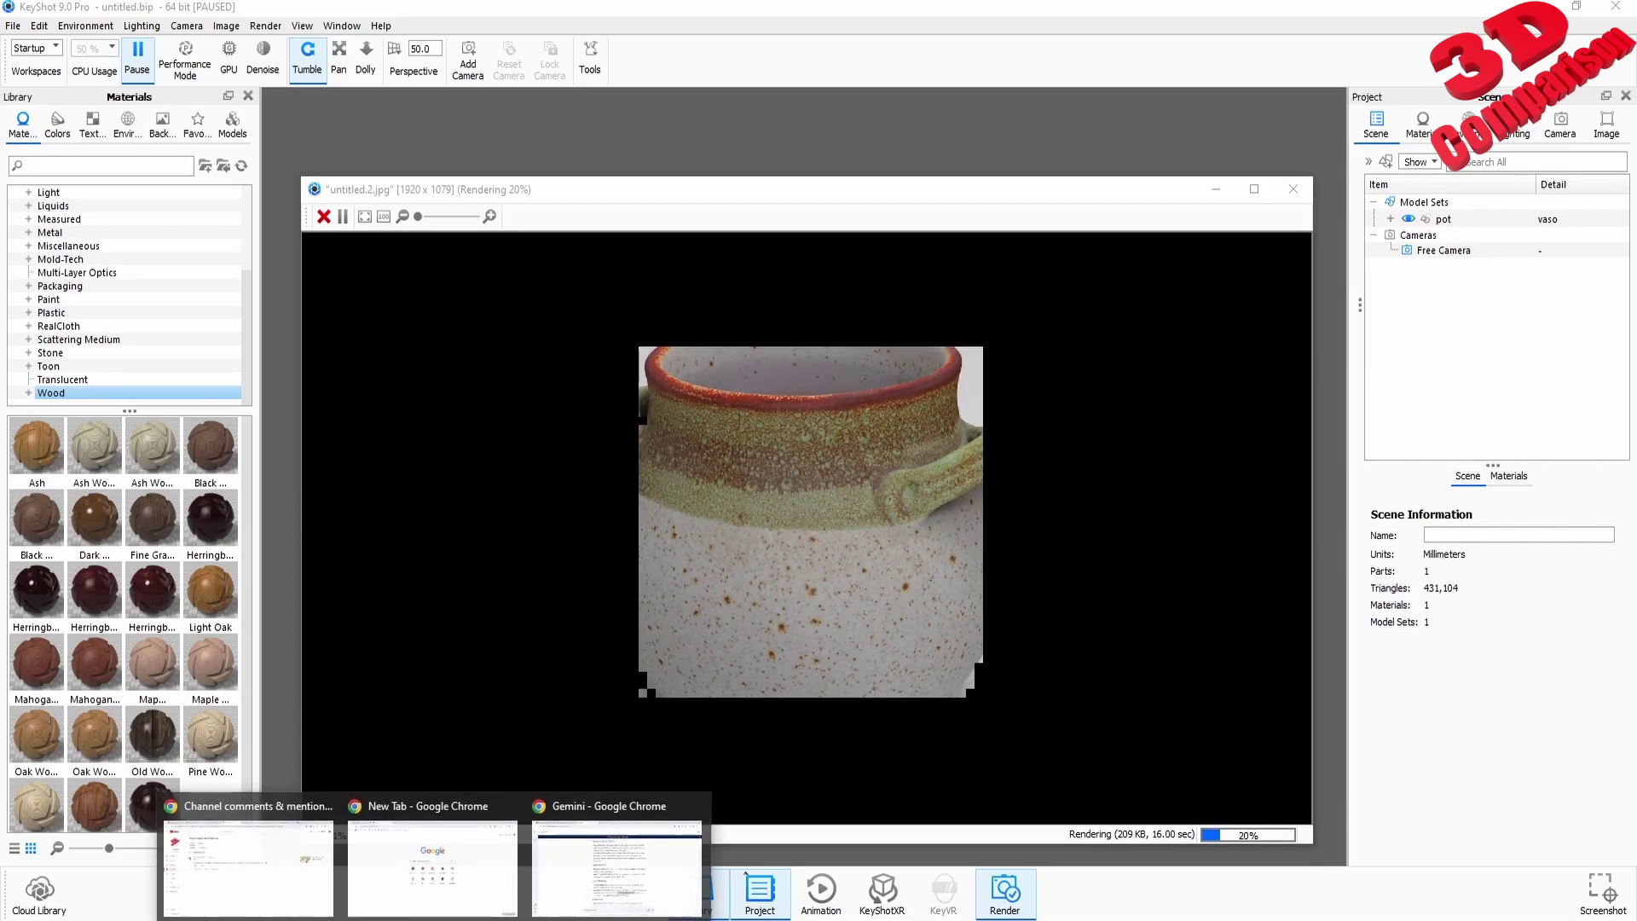
{"action": "left_click", "coordinate": [597, 857]}
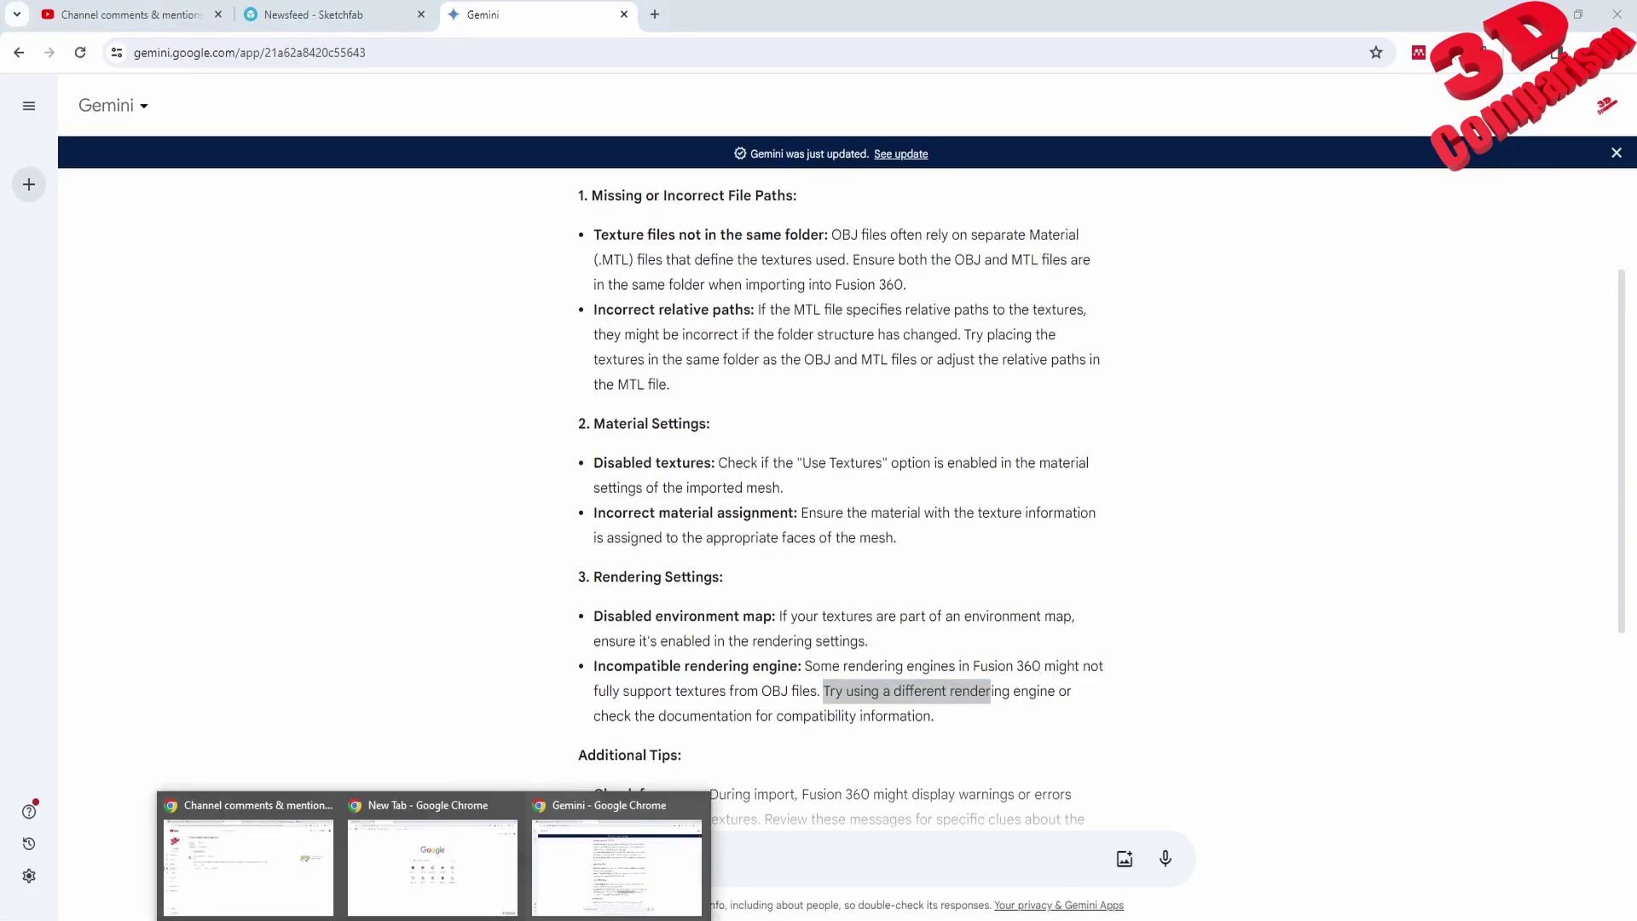
- Review the YouTube Studio comment about Fusion textures rendering white, then close KeyShot's Render dialog
{"action": "left_click", "coordinate": [239, 857]}
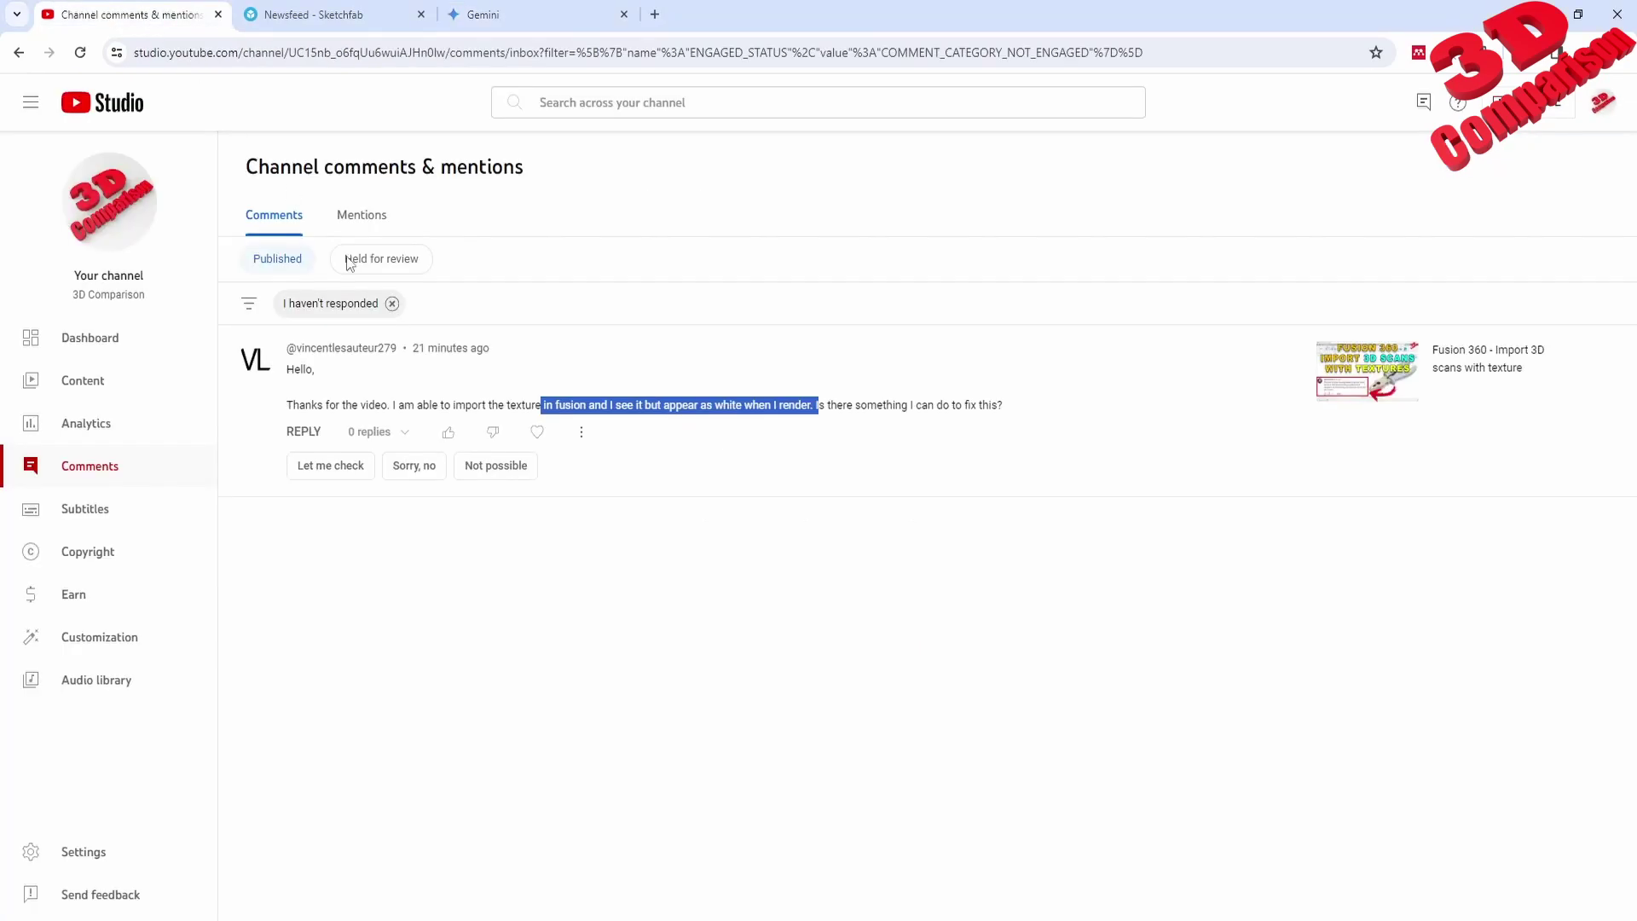
{"action": "left_click", "coordinate": [895, 401]}
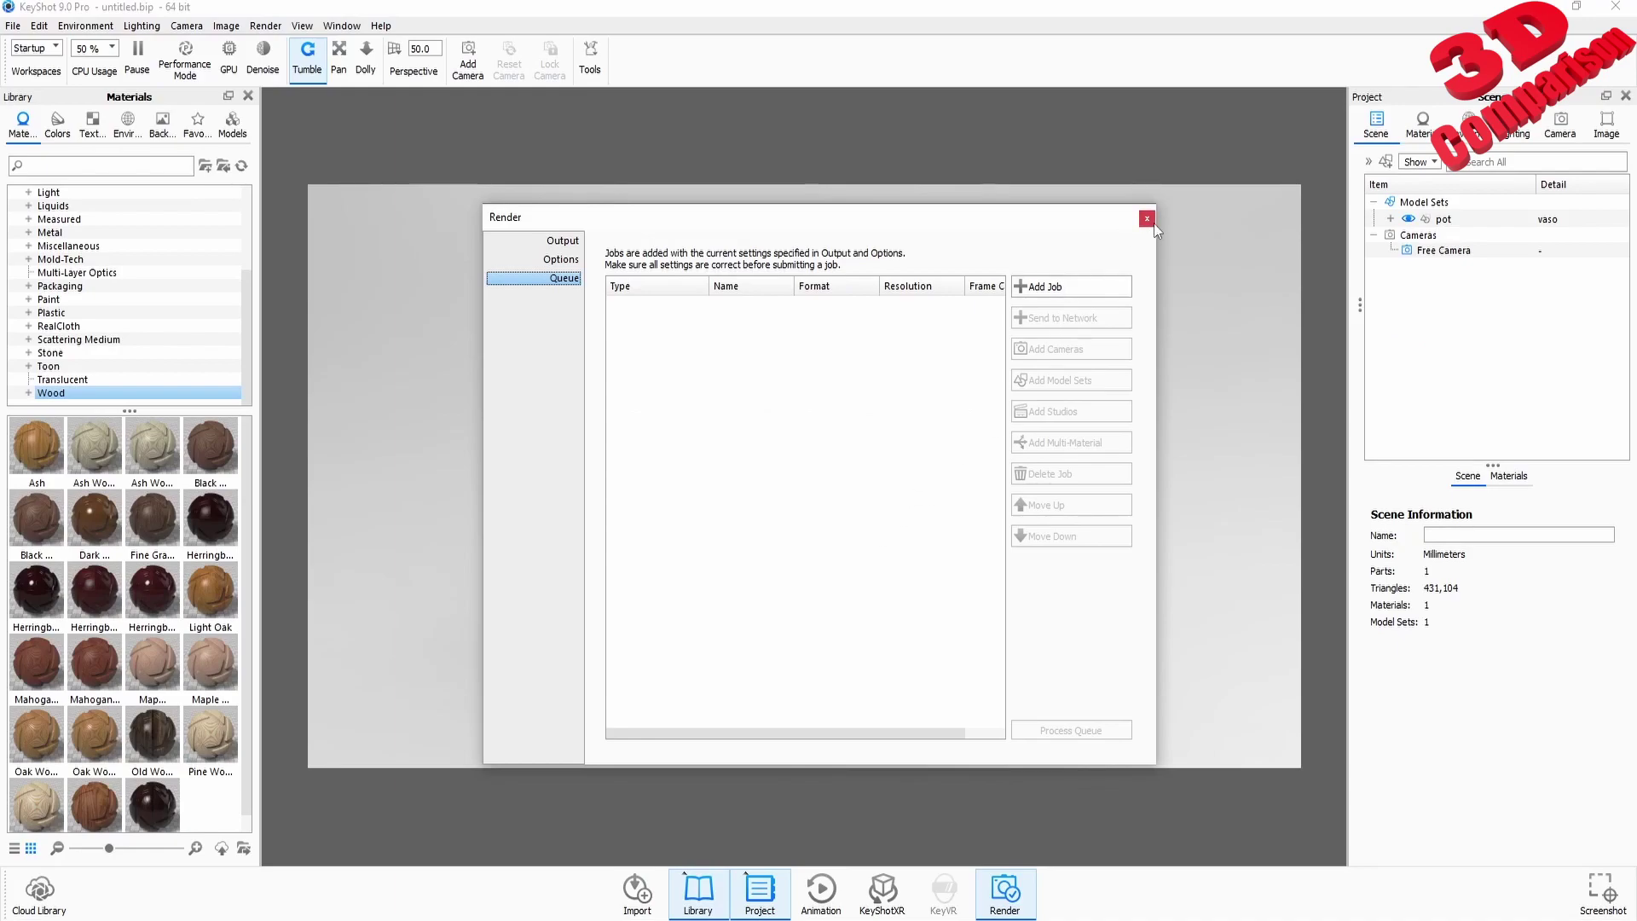
{"action": "left_click", "coordinate": [1149, 220]}
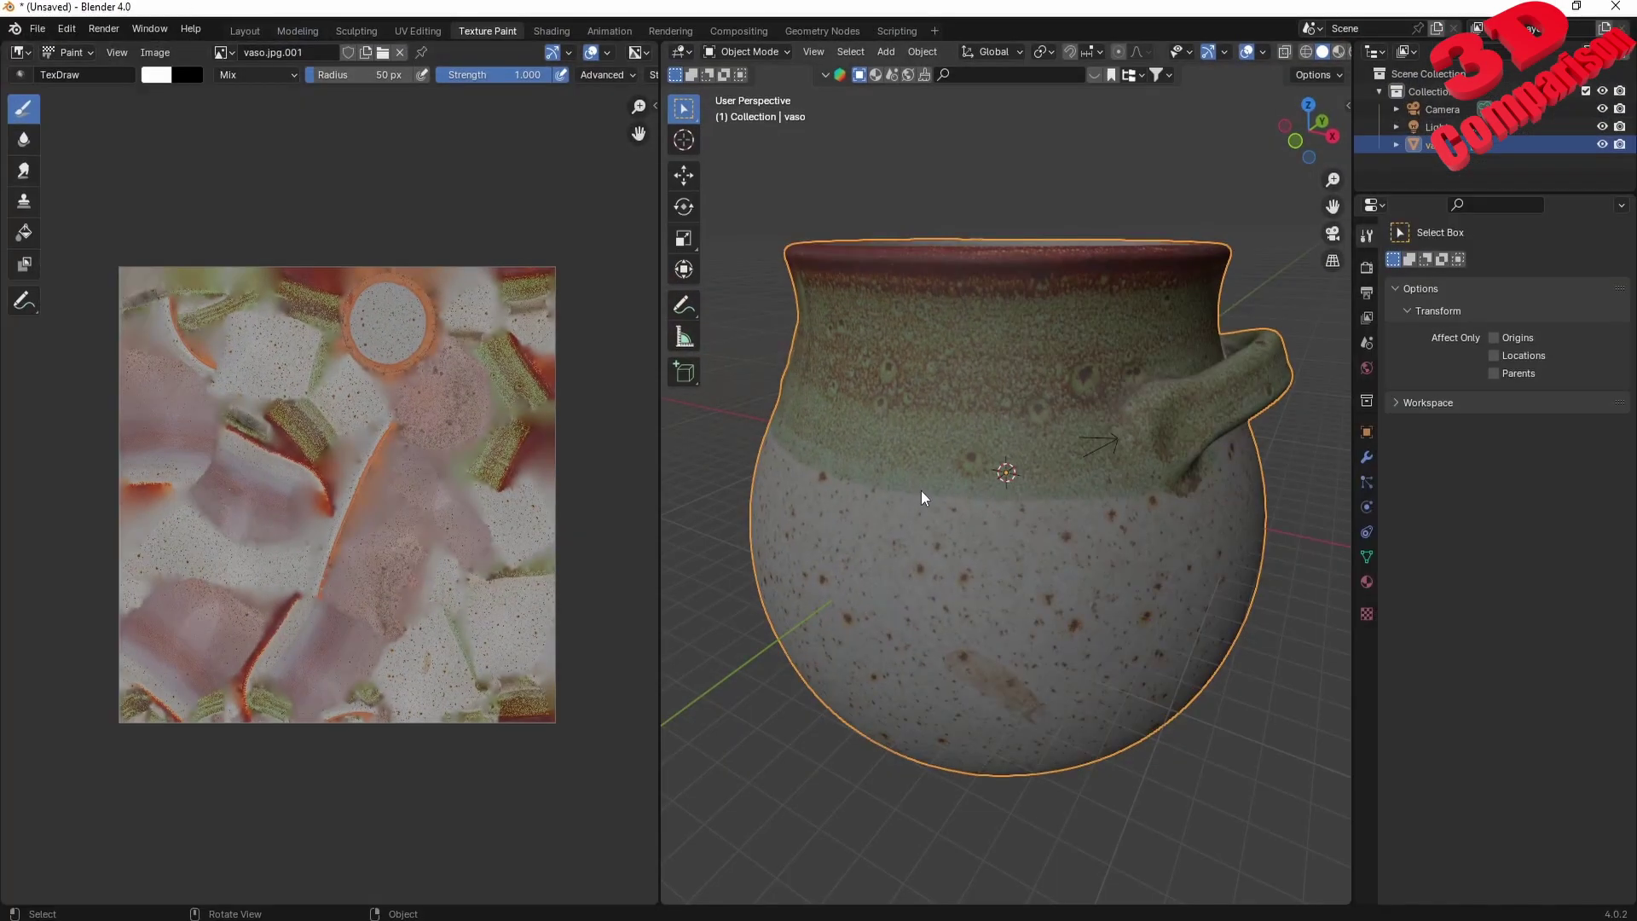
- Orbit Blender's viewport around the textured vase to show it from several sides, including both handles
{"action": "middle_click_drag", "start_coordinate": [1002, 489], "coordinate": [1066, 474]}
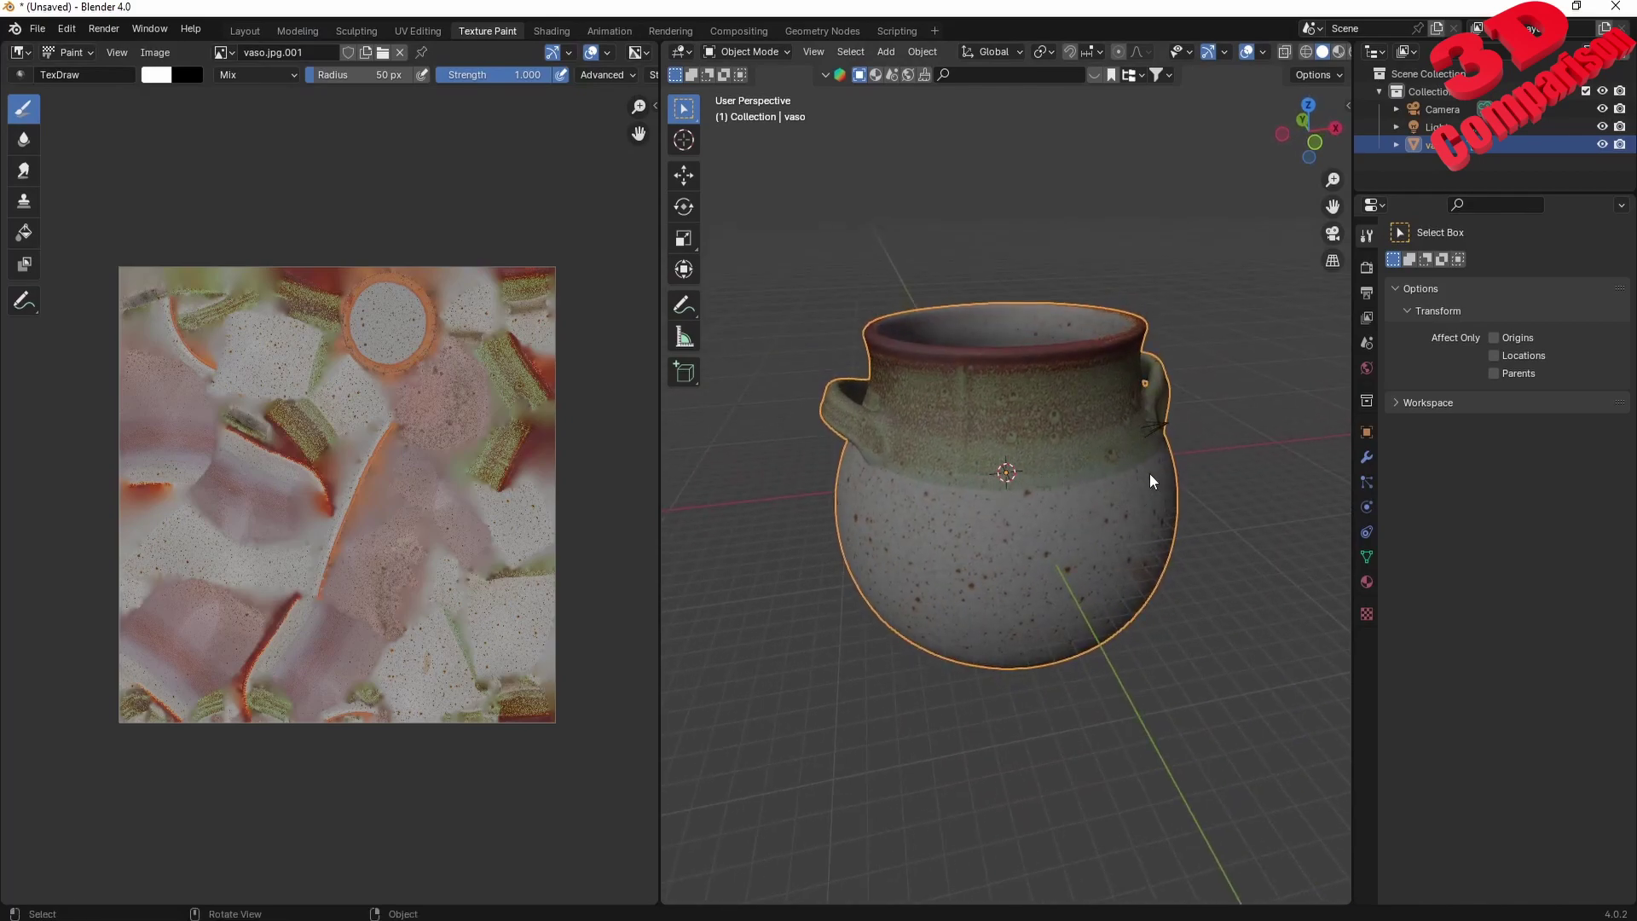
{"action": "middle_click_drag", "start_coordinate": [1195, 515], "coordinate": [1088, 514]}
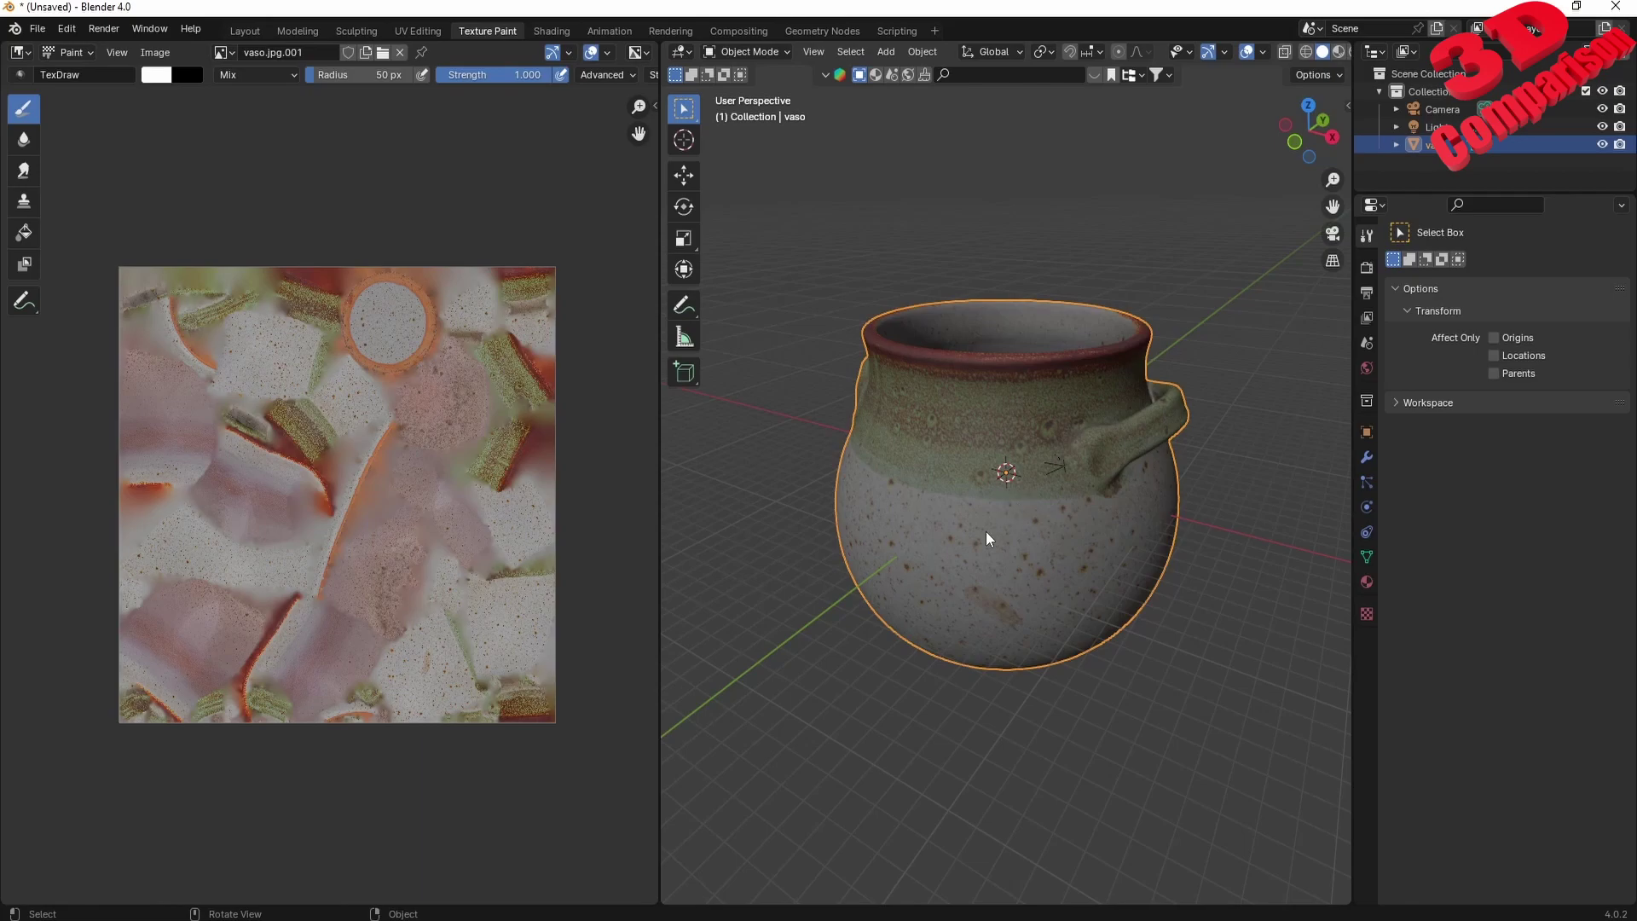
{"action": "middle_click_drag", "start_coordinate": [950, 529], "coordinate": [1094, 525]}
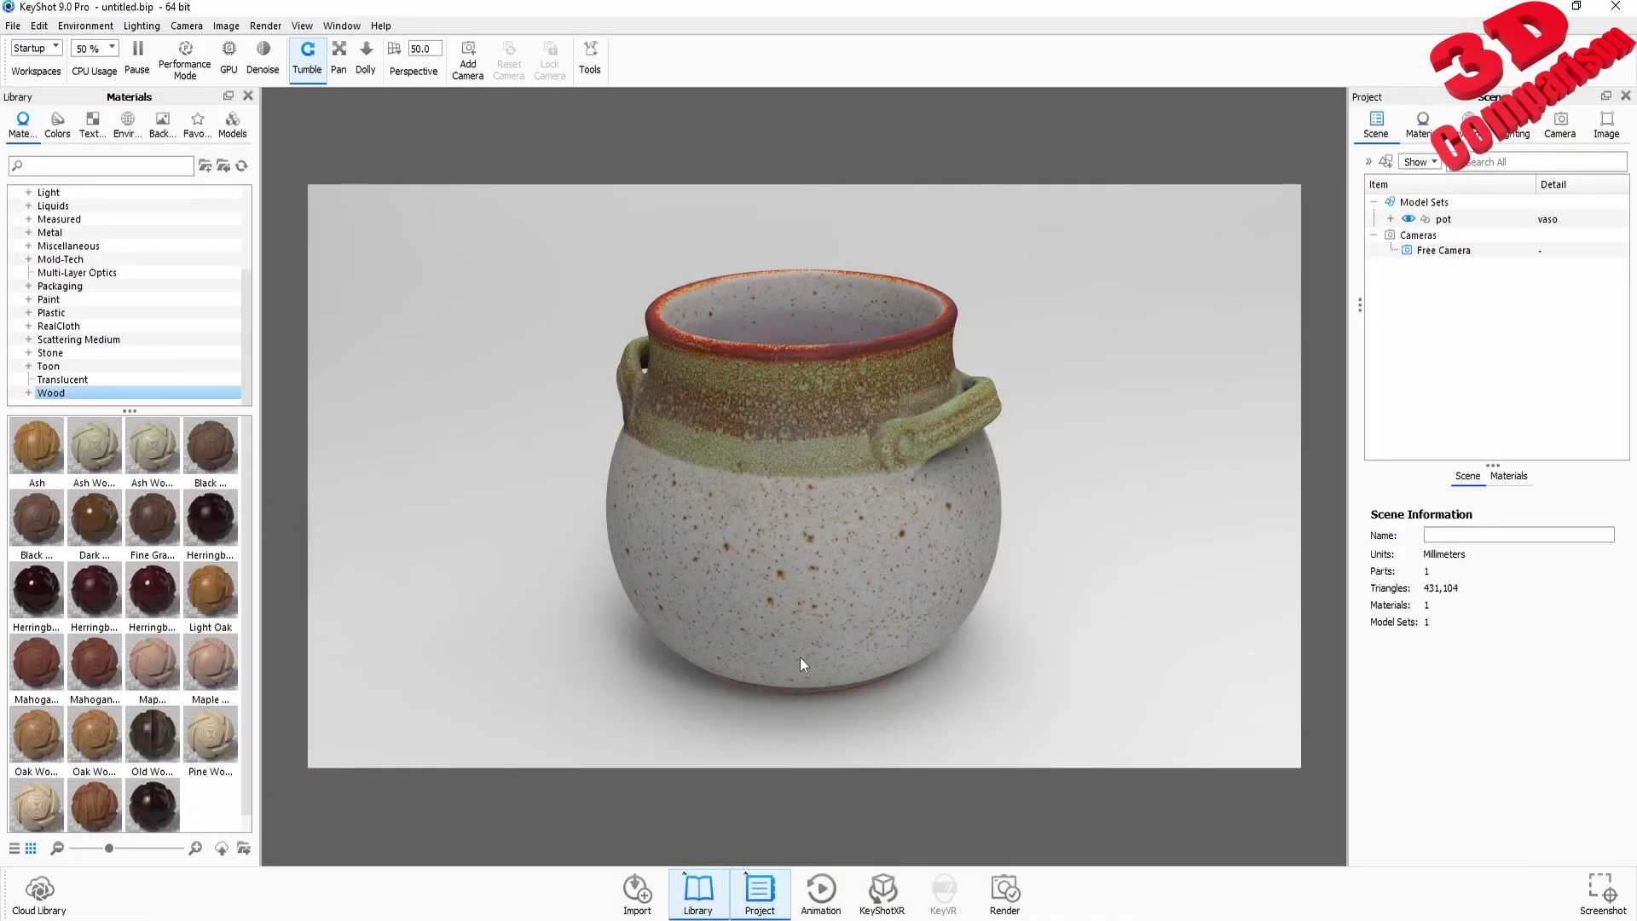